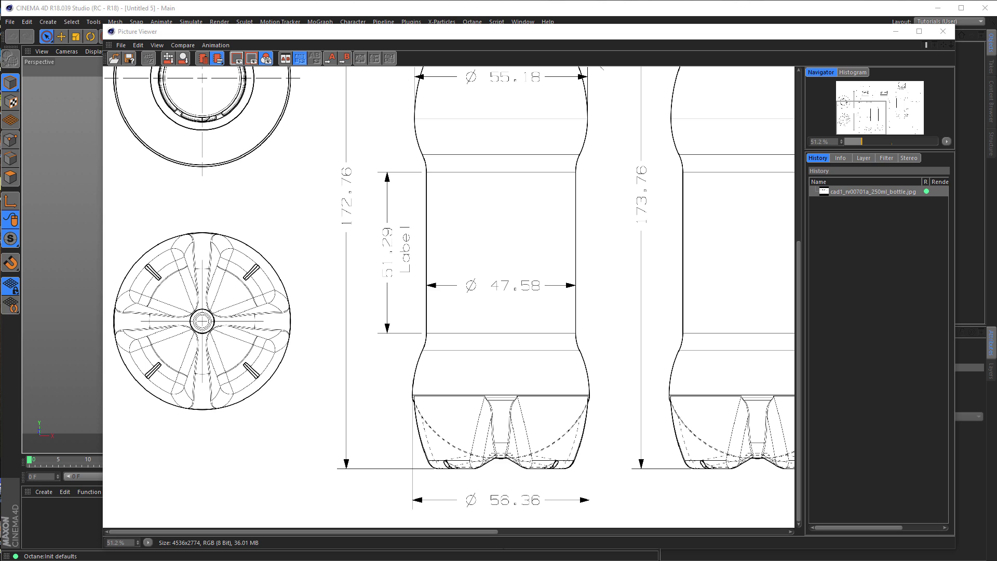
# Move and pan the bottle reference drawing in the Picture Viewer to study it.
pyautogui.moveTo(493, 34); pyautogui.dragTo(473, 21)
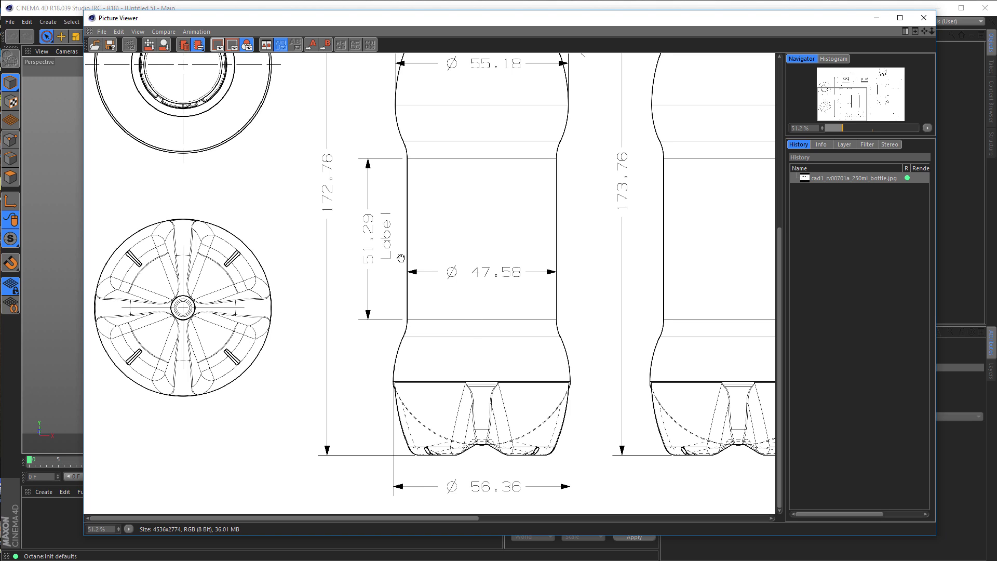
pyautogui.moveTo(429, 281); pyautogui.dragTo(463, 250)
pyautogui.moveTo(294, 246)
pyautogui.mouseDown()
pyautogui.moveTo(311, 317)
pyautogui.moveTo(337, 366)
pyautogui.moveTo(364, 385)
pyautogui.moveTo(391, 306)
pyautogui.mouseUp()
pyautogui.scroll(-2, 529, 146)
pyautogui.scroll(-1, 457, 377)
# Hide the reference drawing and add a Sphere primitive with Type set to Standard.
pyautogui.click(874, 19)
pyautogui.click(266, 35)
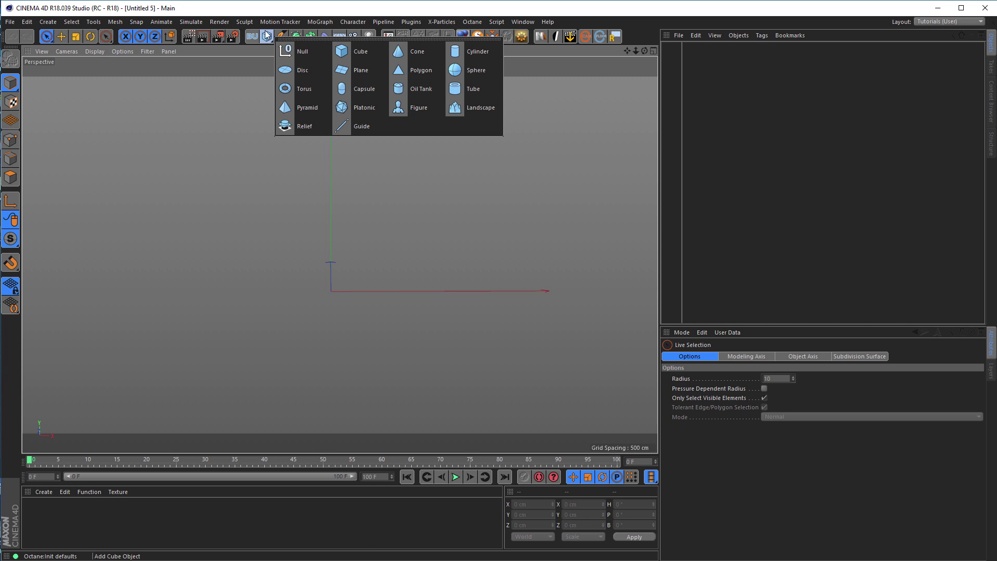
pyautogui.click(464, 71)
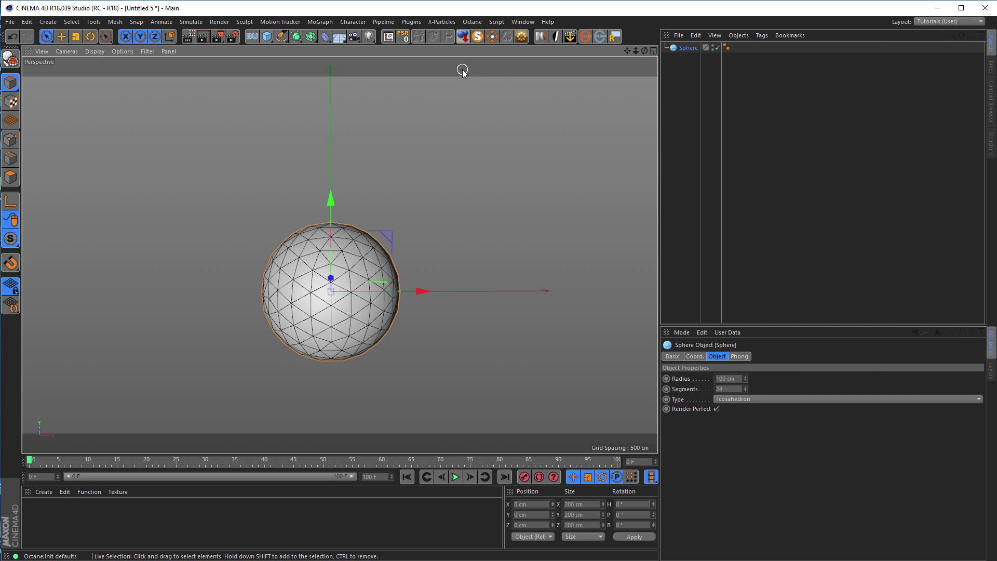
pyautogui.click(734, 398)
pyautogui.click(770, 410)
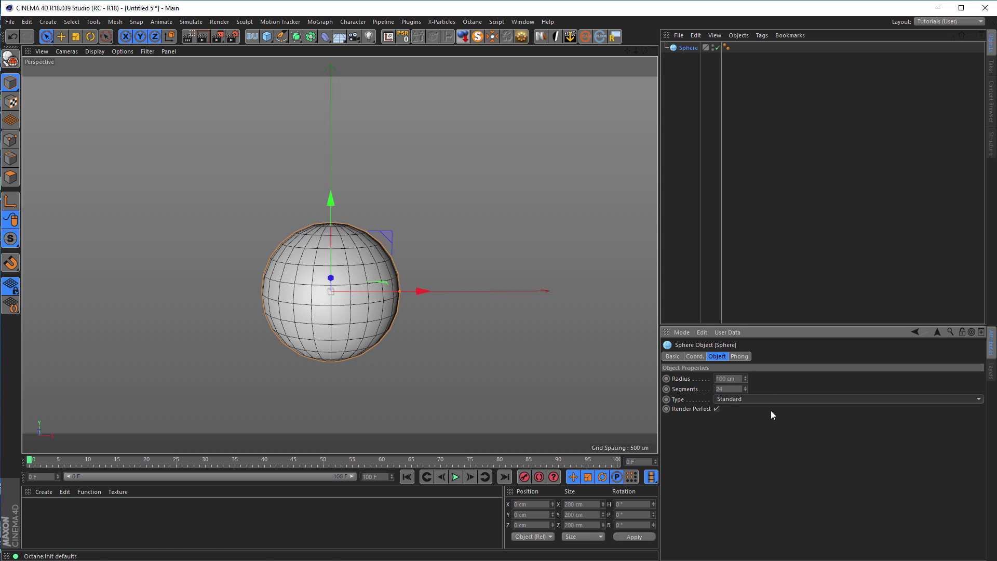
# Maximize the Front view, zoom in, and display the sphere as a wireframe.
pyautogui.middleClick(485, 301)
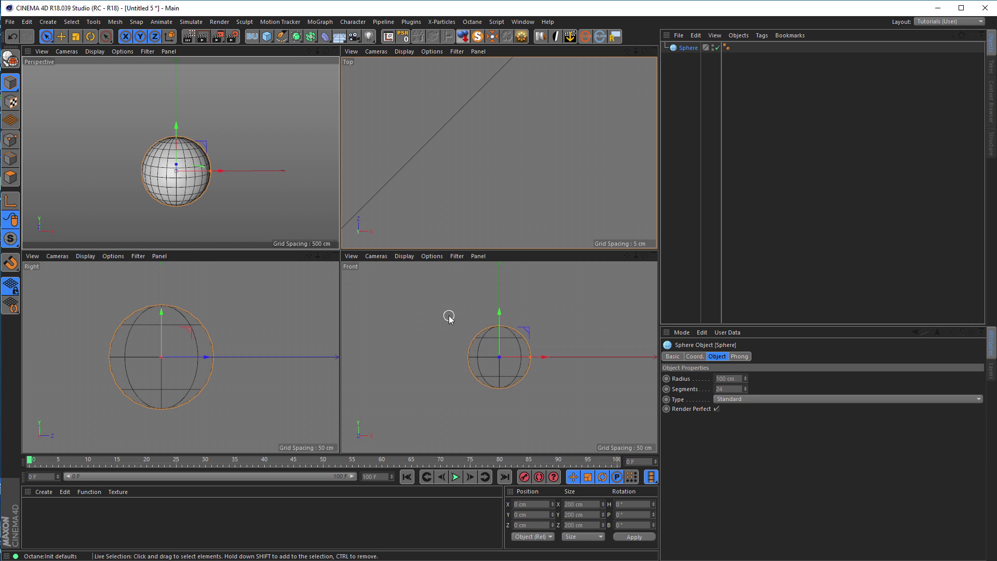
pyautogui.middleClick(448, 316)
pyautogui.scroll(4, 347, 200)
pyautogui.click(95, 52)
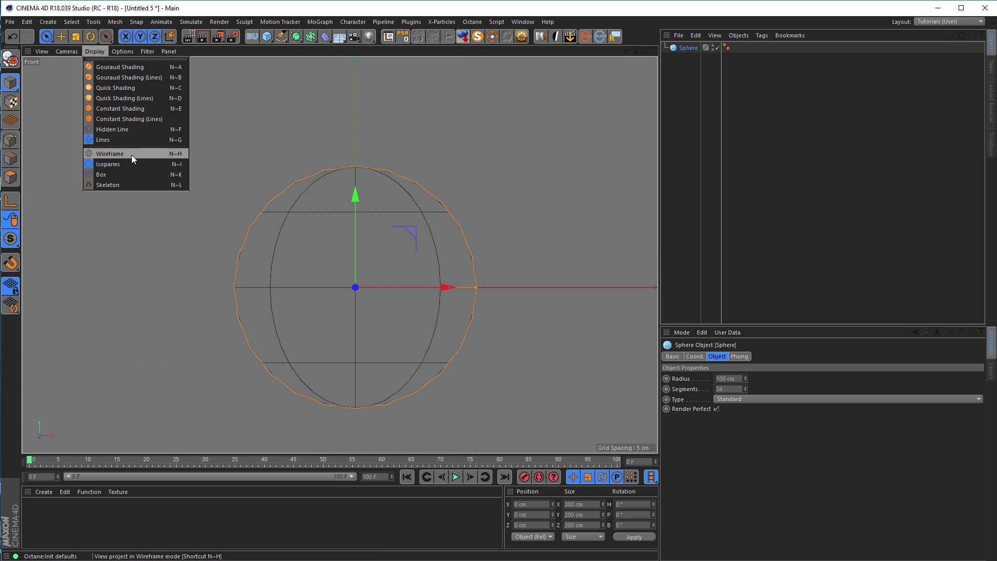
pyautogui.click(103, 149)
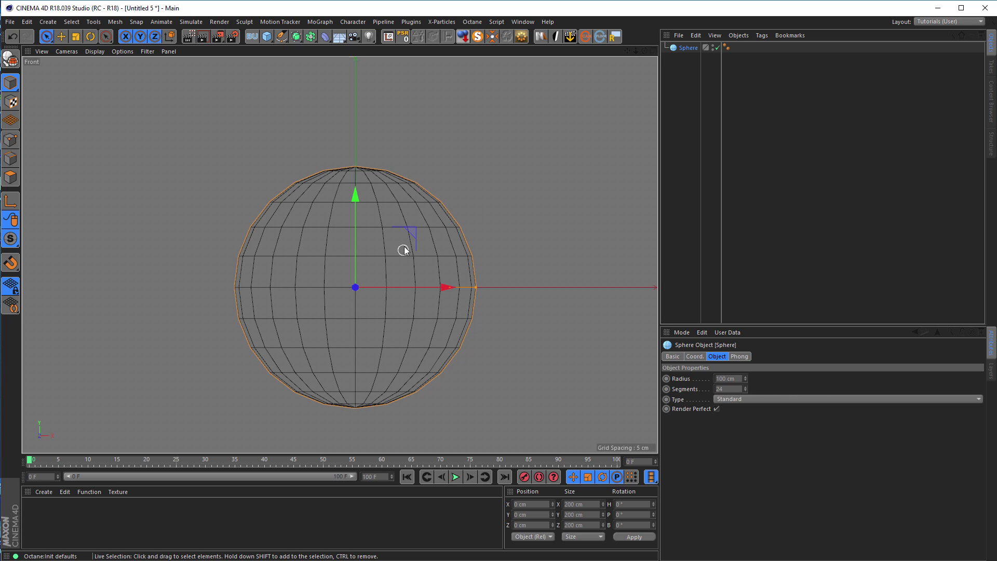
pyautogui.keyDown('alt'); pyautogui.moveTo(405, 251); pyautogui.dragTo(414, 216, button='middle'); pyautogui.keyUp('alt')
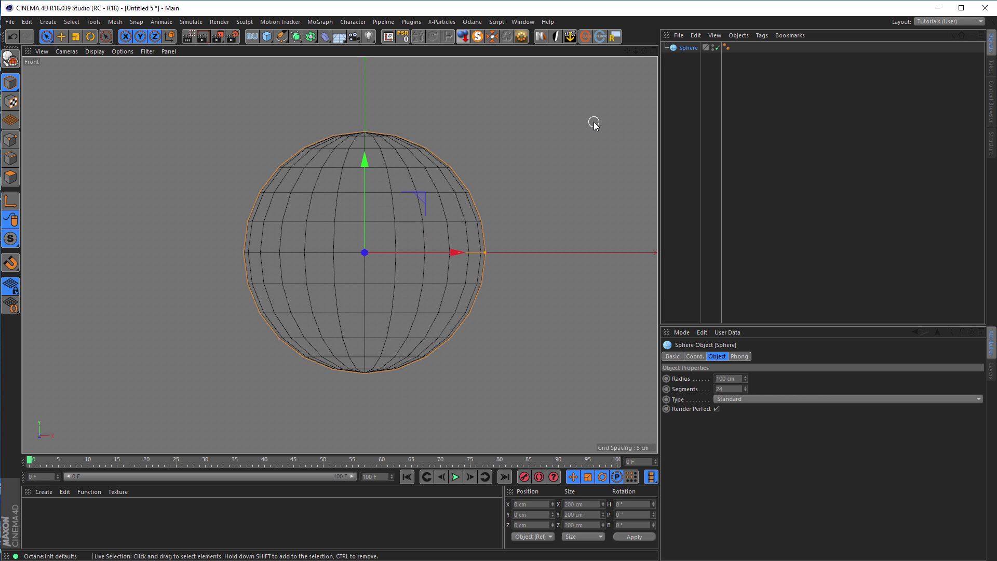
# Make the sphere editable and box-select and delete its upper points.
pyautogui.press('c')
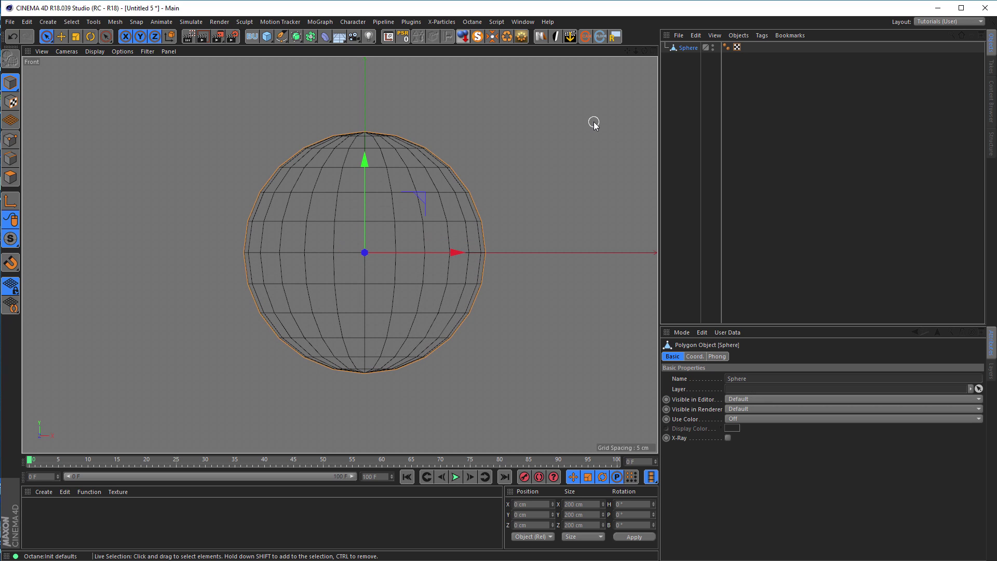
pyautogui.click(11, 140)
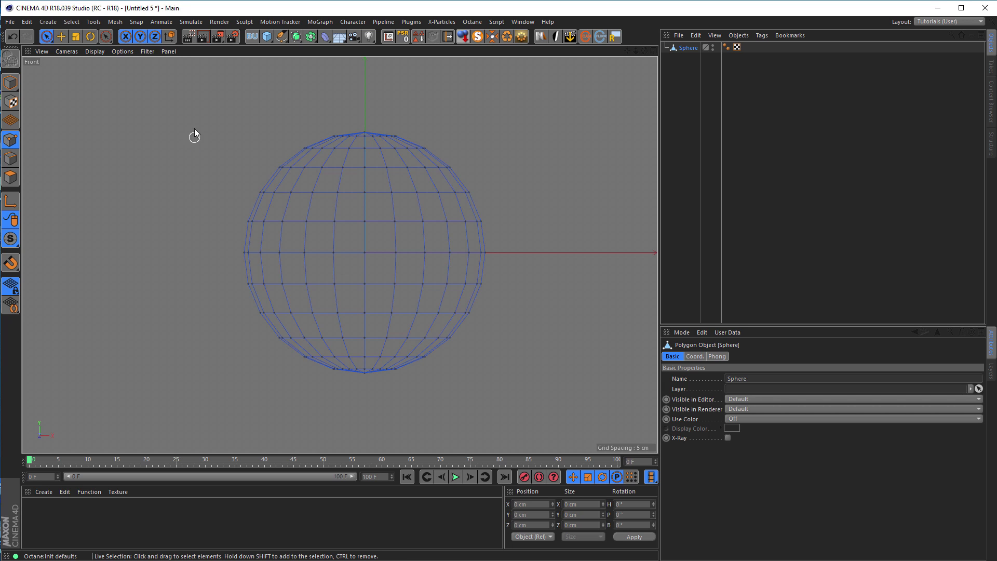
pyautogui.moveTo(46, 37); pyautogui.dragTo(68, 69)
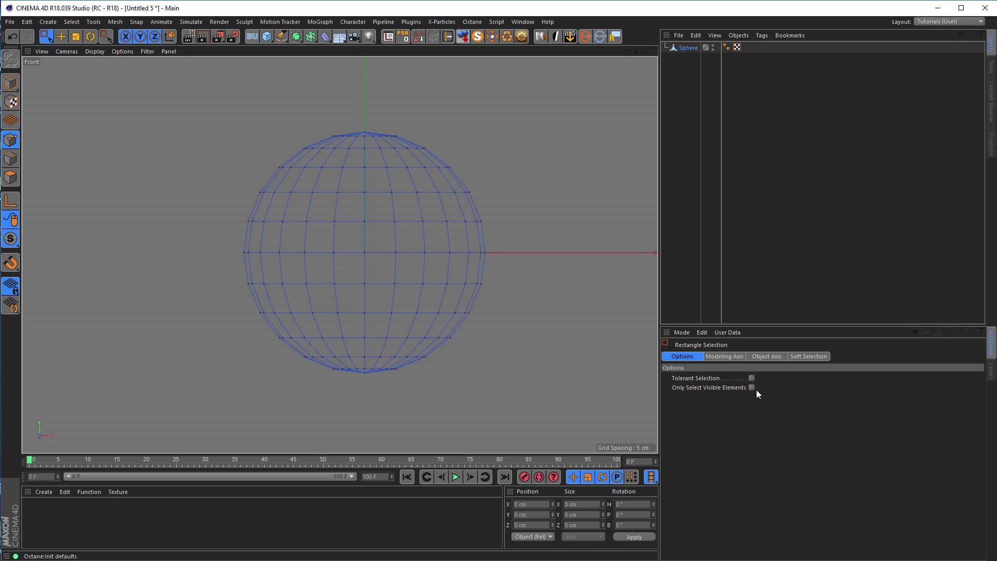
pyautogui.moveTo(161, 87); pyautogui.dragTo(562, 299)
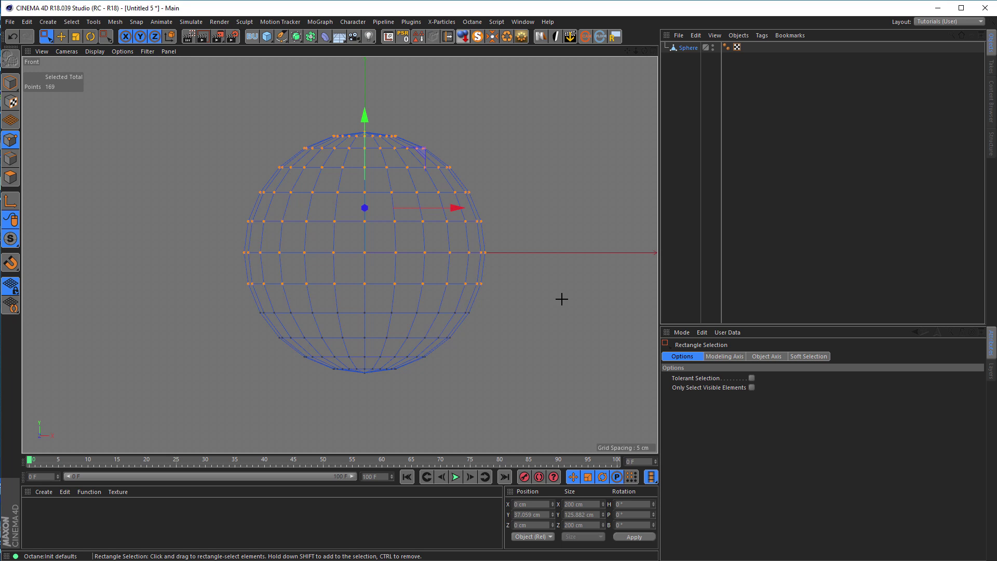
pyautogui.press('Delete')
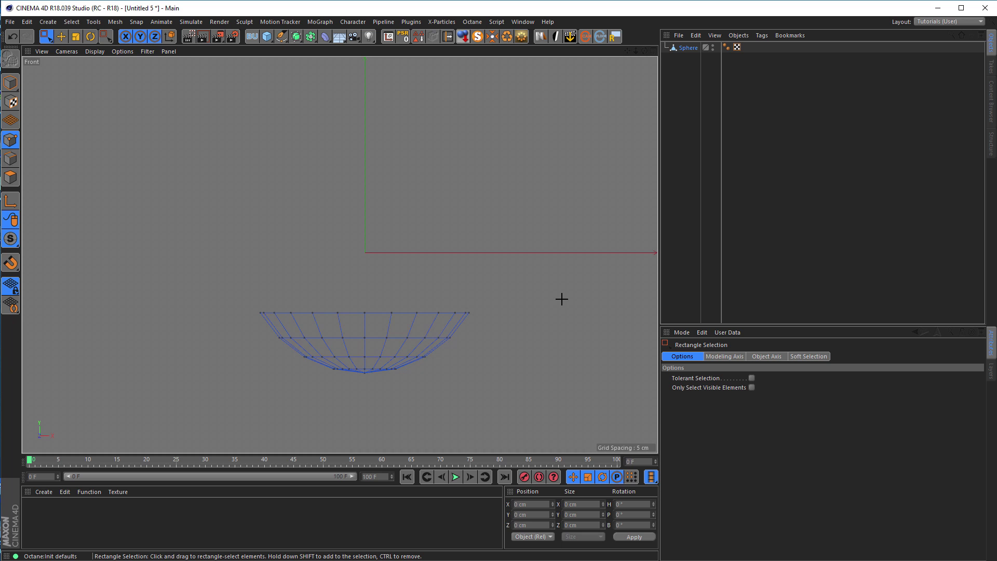
# In the maximized Top view, delete the cap's right half, then another quarter.
pyautogui.middleClick(561, 299)
pyautogui.middleClick(418, 189)
pyautogui.keyDown('alt'); pyautogui.moveTo(406, 193); pyautogui.dragTo(346, 219, button='right'); pyautogui.keyUp('alt')
pyautogui.keyDown('alt'); pyautogui.moveTo(357, 213); pyautogui.dragTo(378, 192, button='middle'); pyautogui.keyUp('alt')
pyautogui.moveTo(354, 107); pyautogui.dragTo(484, 390)
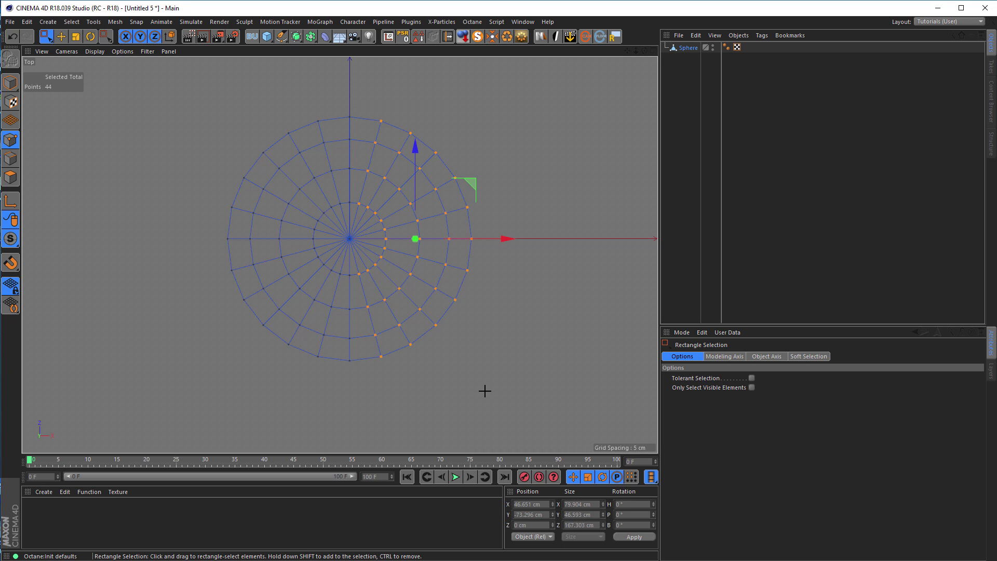
pyautogui.press('Delete')
pyautogui.moveTo(208, 234); pyautogui.dragTo(437, 91)
pyautogui.press('Delete')
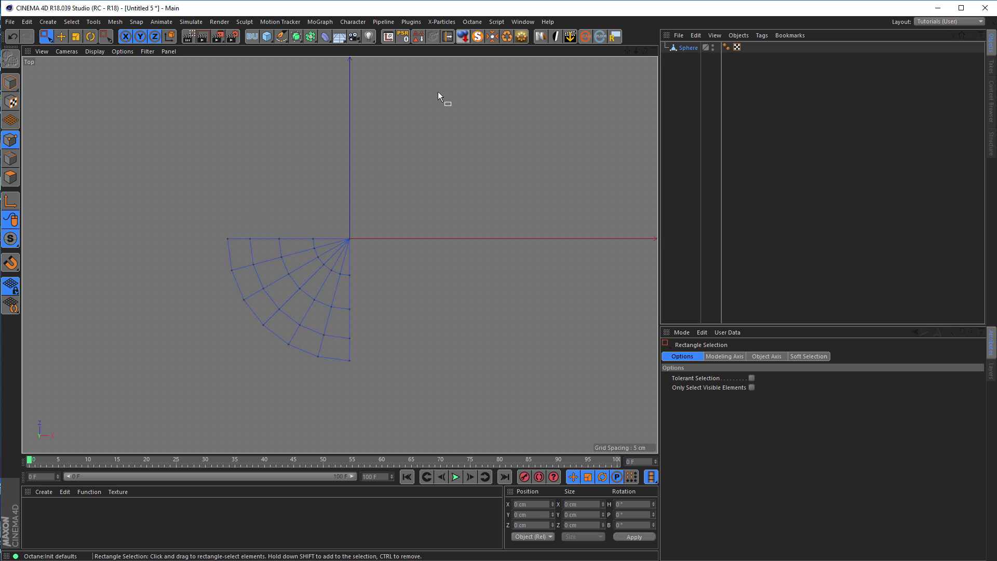
# Inspect the quarter-cap mesh in the perspective view and switch to polygon mode.
pyautogui.middleClick(438, 92)
pyautogui.middleClick(239, 195)
pyautogui.keyDown('alt'); pyautogui.moveTo(275, 320); pyautogui.dragTo(320, 310); pyautogui.keyUp('alt')
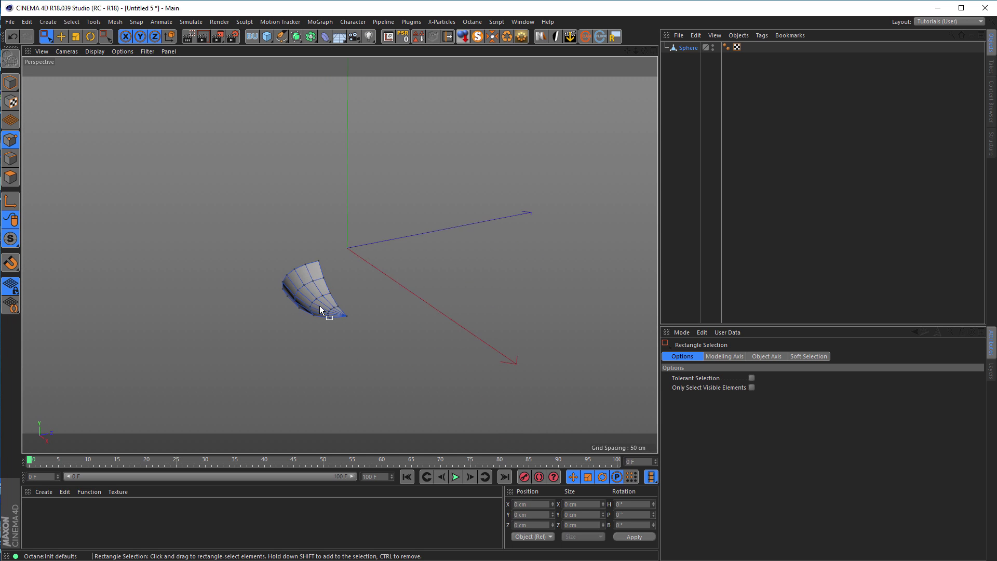
pyautogui.keyDown('alt'); pyautogui.moveTo(321, 310); pyautogui.dragTo(401, 298, button='right'); pyautogui.keyUp('alt')
pyautogui.keyDown('alt'); pyautogui.moveTo(317, 294); pyautogui.dragTo(353, 291); pyautogui.keyUp('alt')
pyautogui.keyDown('alt'); pyautogui.moveTo(322, 299); pyautogui.dragTo(341, 296, button='right'); pyautogui.keyUp('alt')
pyautogui.keyDown('alt'); pyautogui.moveTo(340, 300); pyautogui.dragTo(344, 298); pyautogui.keyUp('alt')
pyautogui.click(11, 177)
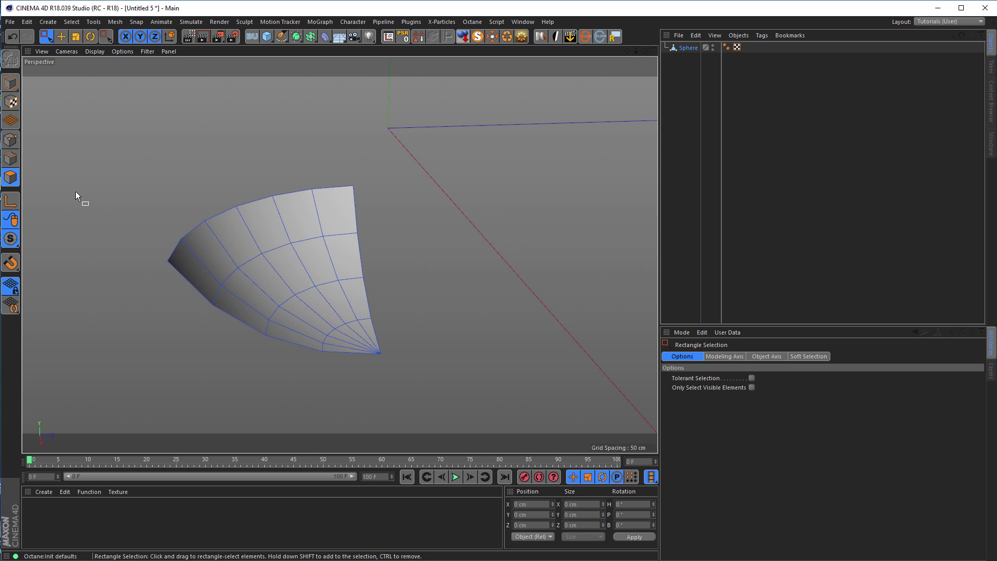
# Select all 24 polygons and inset them by 3.6 cm.
pyautogui.hotkey('ctrl', 'a')
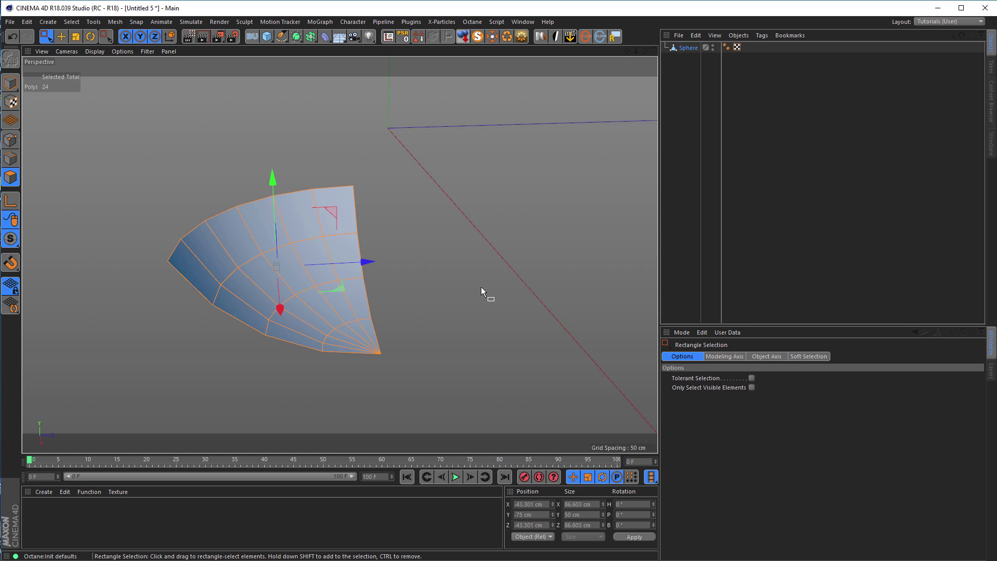
pyautogui.press('i')
pyautogui.moveTo(493, 268); pyautogui.dragTo(521, 268)
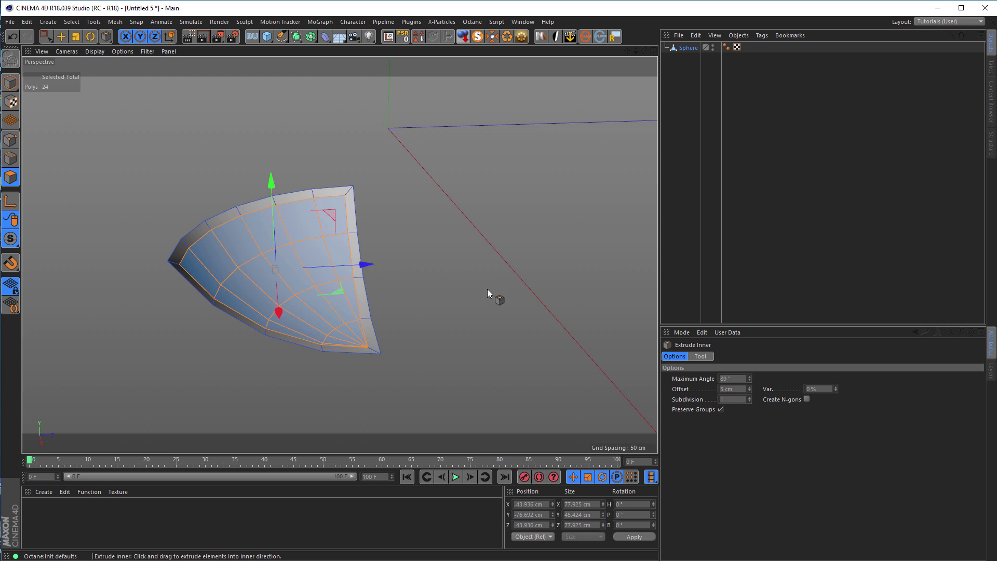
pyautogui.keyDown('alt'); pyautogui.moveTo(334, 279); pyautogui.dragTo(340, 258); pyautogui.keyUp('alt')
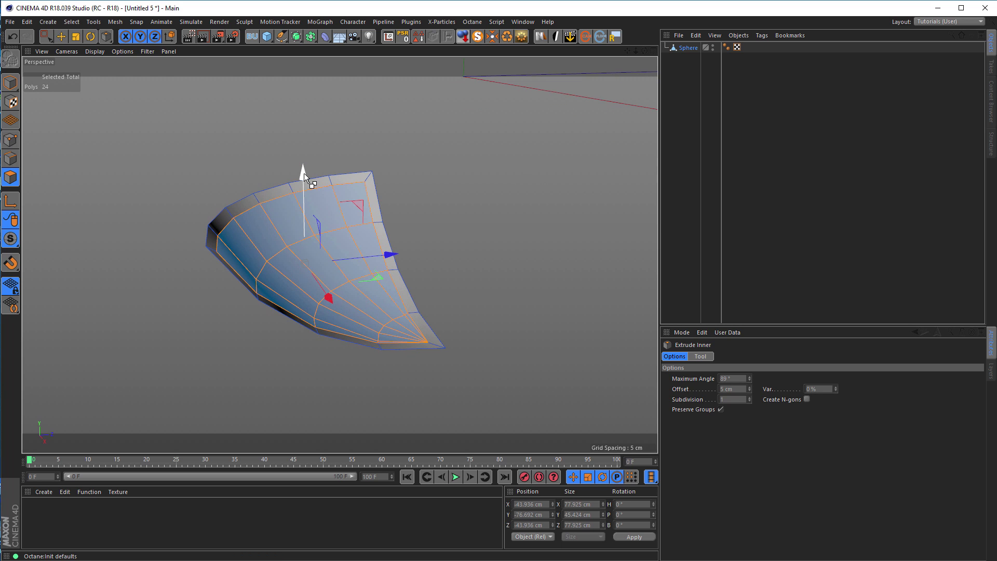
# Push the inset faces down on Y and flatten them with Size Y 0.
pyautogui.moveTo(304, 173); pyautogui.dragTo(352, 261)
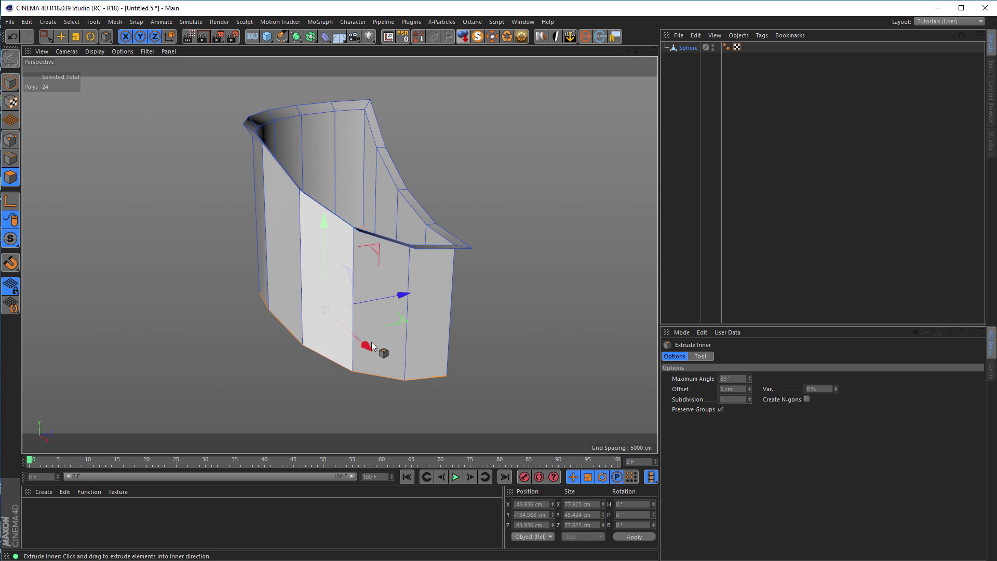
pyautogui.keyDown('alt'); pyautogui.moveTo(334, 301); pyautogui.dragTo(372, 238); pyautogui.keyUp('alt')
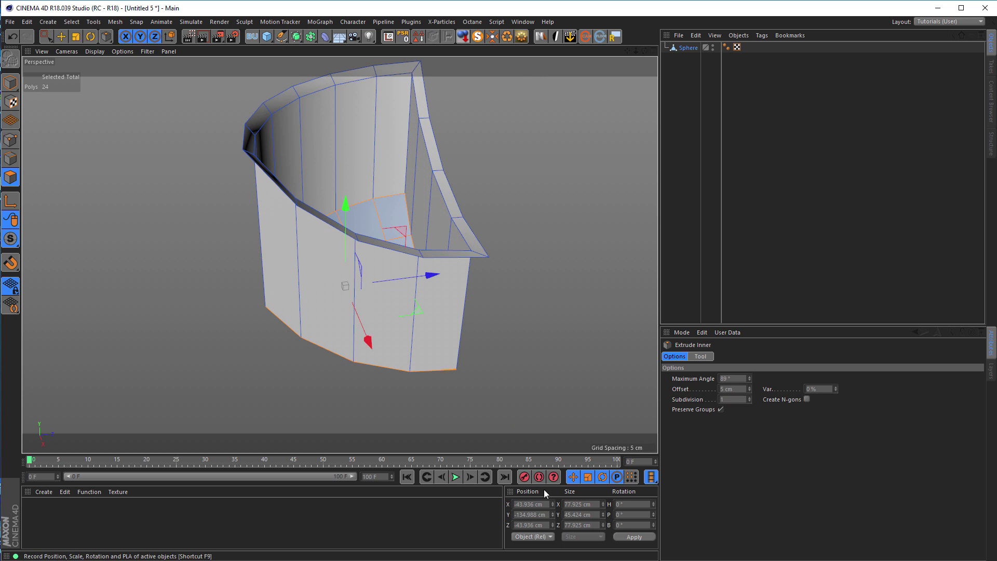
pyautogui.moveTo(594, 515); pyautogui.dragTo(559, 516)
pyautogui.write('0')
pyautogui.press('Return')
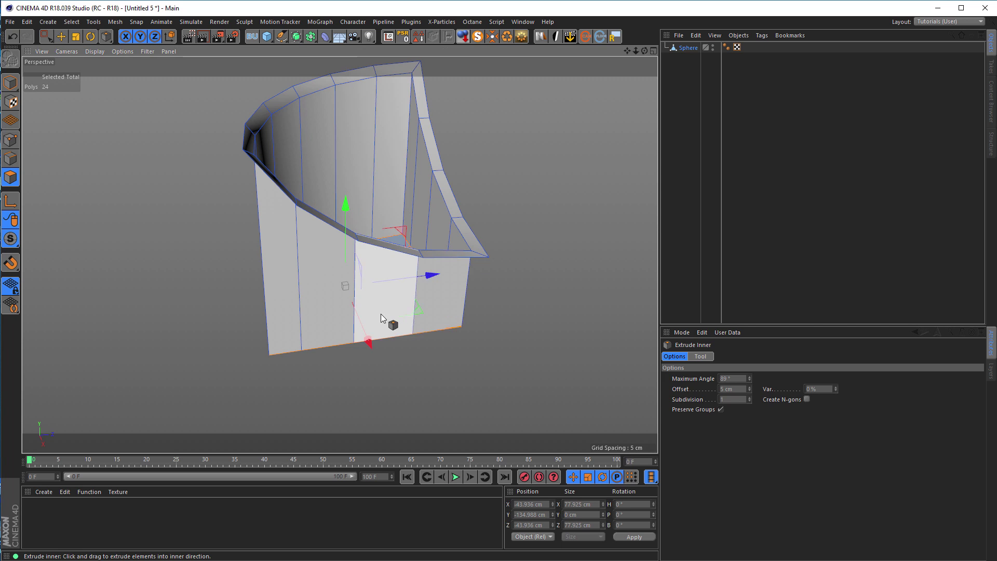
# Raise the flattened faces slightly, then select the Sphere in Model mode.
pyautogui.keyDown('alt'); pyautogui.moveTo(381, 314); pyautogui.dragTo(355, 344); pyautogui.keyUp('alt')
pyautogui.moveTo(313, 236); pyautogui.dragTo(323, 167)
pyautogui.keyDown('alt'); pyautogui.moveTo(400, 276); pyautogui.dragTo(430, 282); pyautogui.keyUp('alt')
pyautogui.moveTo(339, 174); pyautogui.dragTo(338, 178)
pyautogui.keyDown('alt'); pyautogui.moveTo(350, 247); pyautogui.dragTo(316, 294); pyautogui.keyUp('alt')
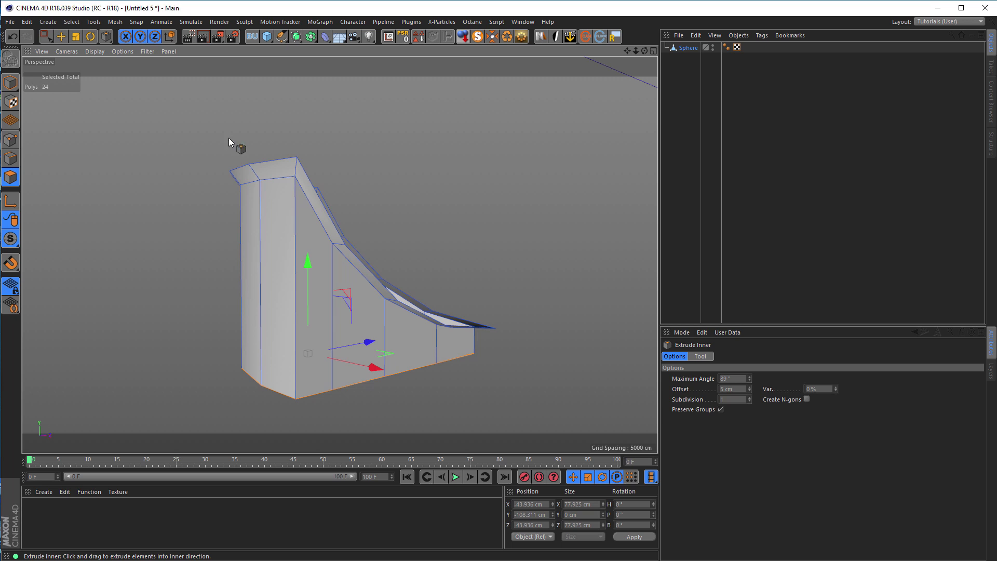
pyautogui.click(689, 48)
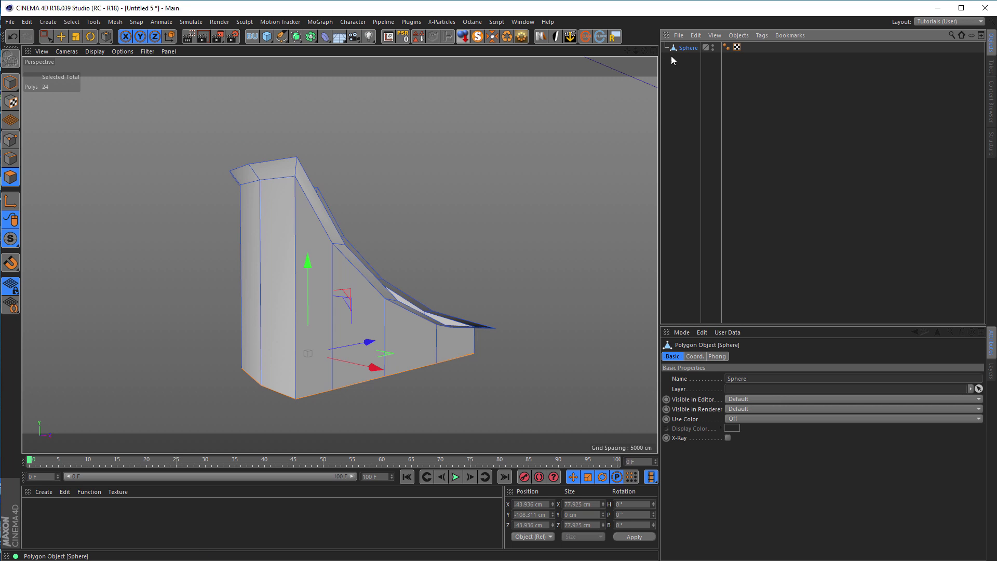
pyautogui.click(11, 82)
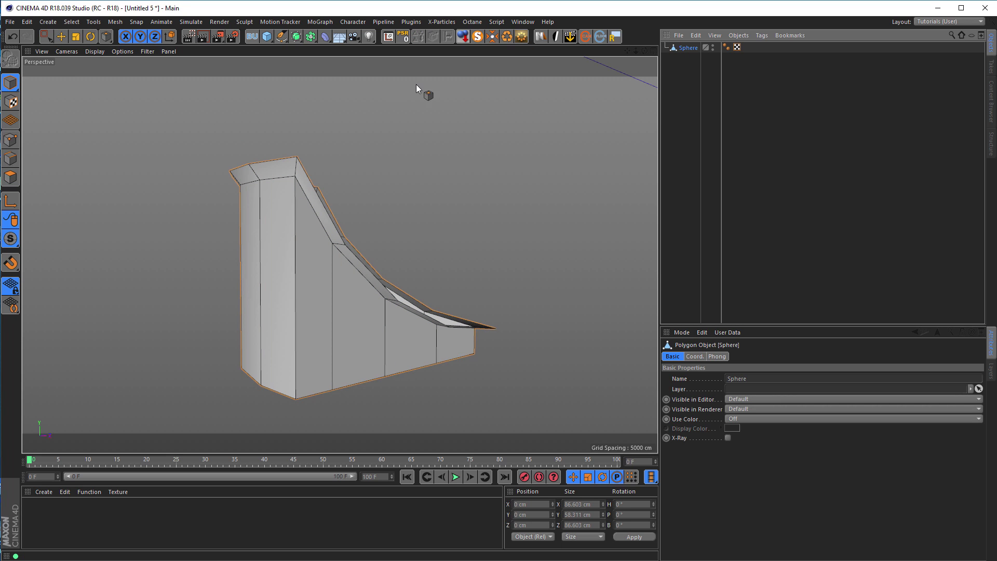
# Parent the mesh under a Subdivision Surface and orbit to inspect the smoothed lobe.
pyautogui.keyDown('alt'); pyautogui.click(297, 38); pyautogui.keyUp('alt')
pyautogui.keyDown('alt'); pyautogui.moveTo(324, 283); pyautogui.dragTo(397, 388); pyautogui.keyUp('alt')
pyautogui.scroll(8, 506, 330)
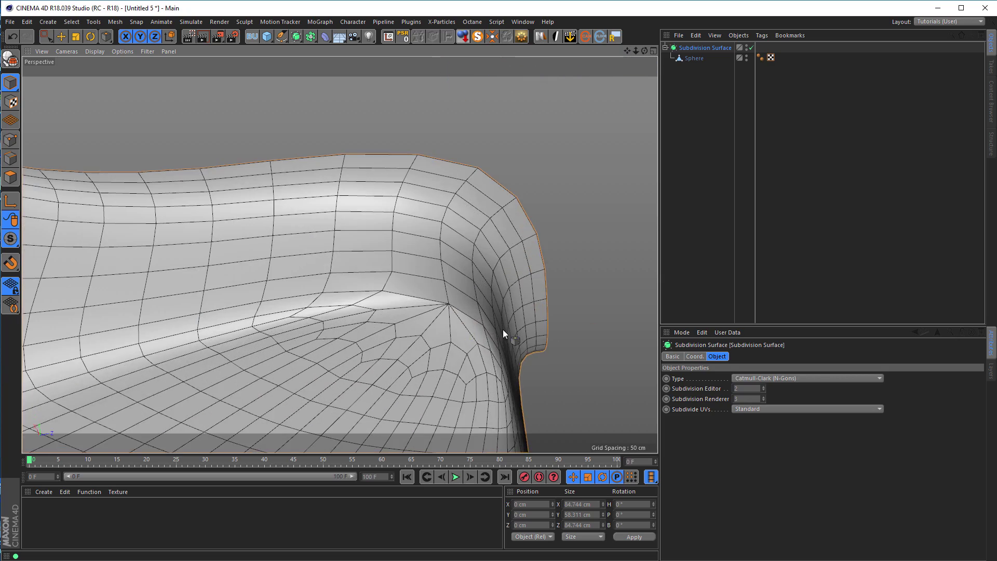
pyautogui.scroll(-3, 488, 327)
pyautogui.moveTo(467, 314)
pyautogui.keyDown('alt'); pyautogui.mouseDown()
pyautogui.moveTo(442, 328)
pyautogui.moveTo(425, 294)
pyautogui.moveTo(463, 310)
pyautogui.mouseUp(); pyautogui.keyUp('alt')
pyautogui.scroll(-7, 462, 311)
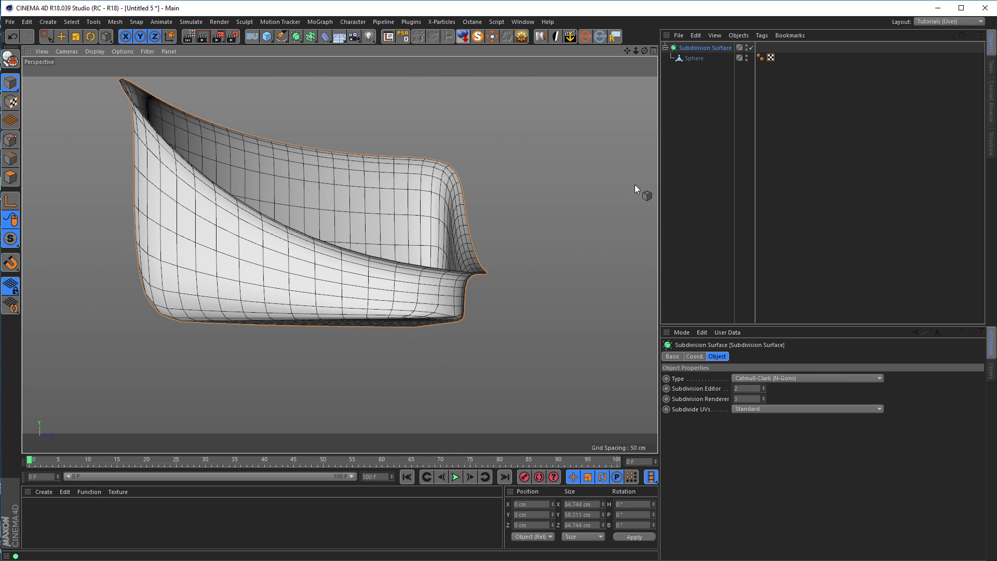
# Disable the Subdivision Surface and select the Sphere mesh.
pyautogui.click(751, 48)
pyautogui.scroll(6, 443, 165)
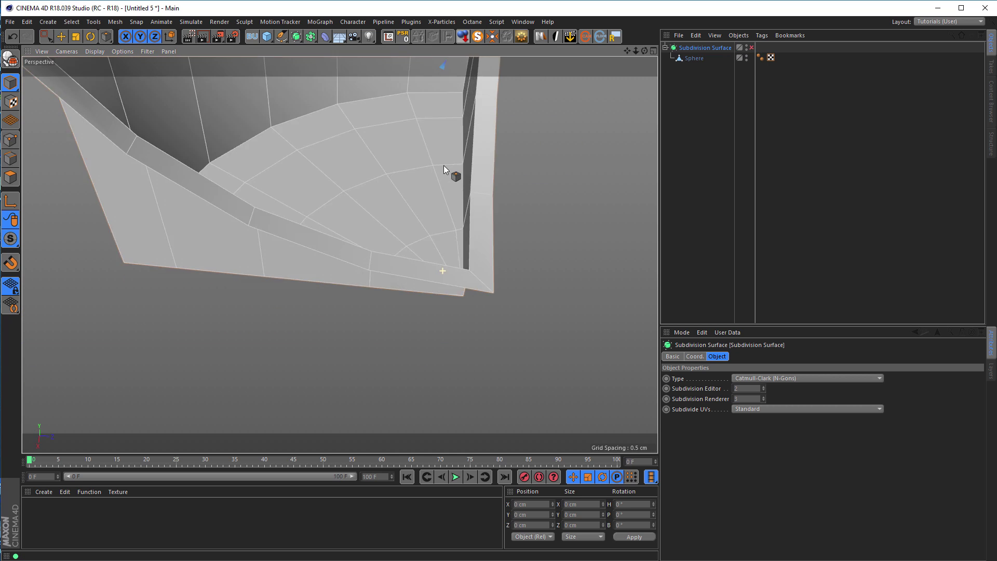
pyautogui.click(694, 59)
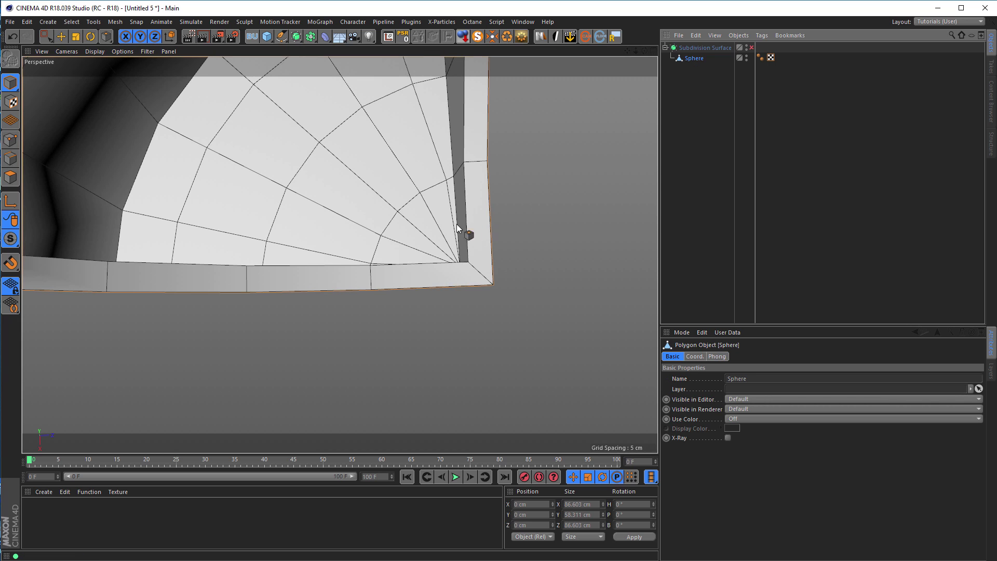
pyautogui.scroll(-4, 462, 207)
pyautogui.keyDown('alt'); pyautogui.moveTo(423, 296); pyautogui.dragTo(454, 242); pyautogui.keyUp('alt')
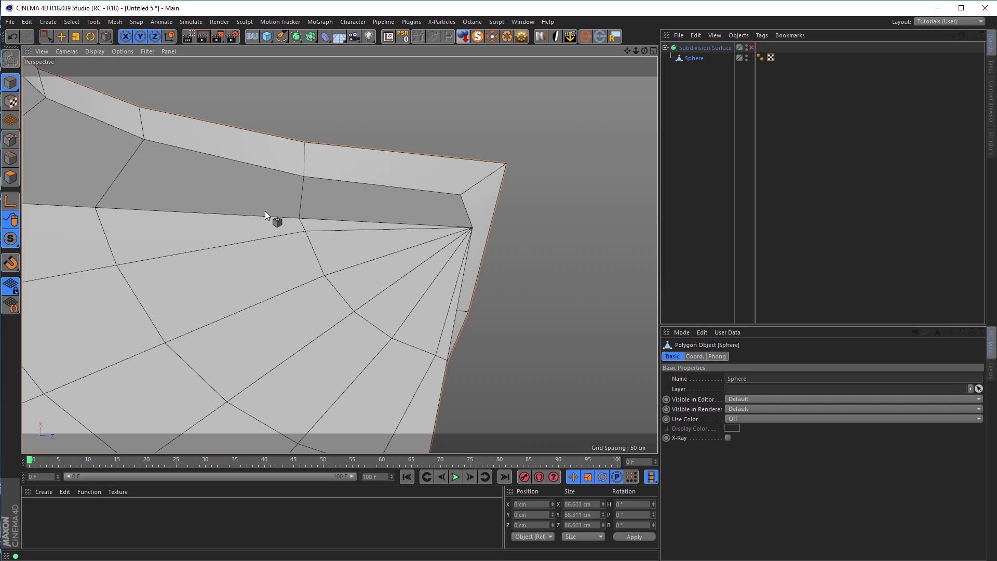
# In Edge mode with Live Selection, pick three corner edges, then clear the selection.
pyautogui.click(10, 175)
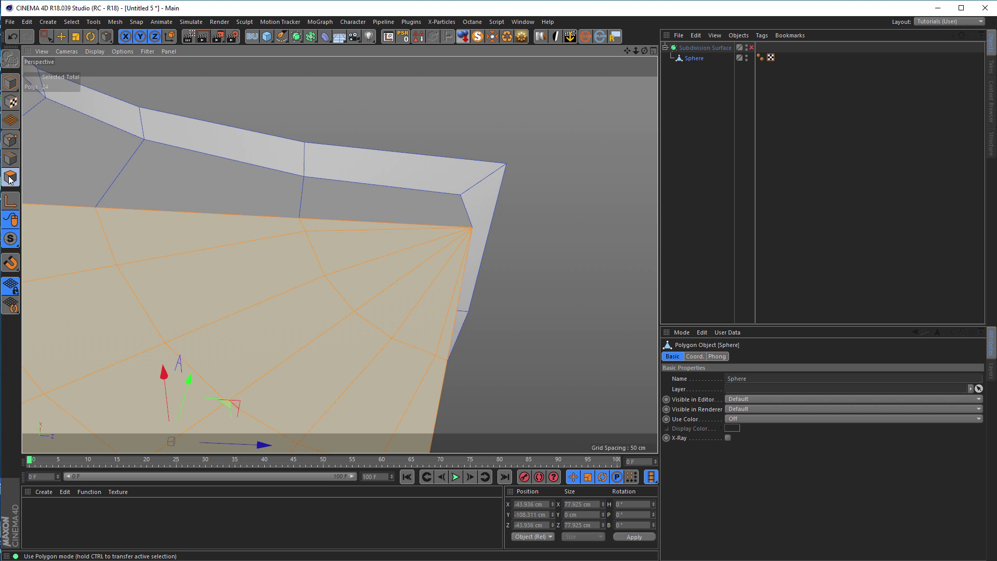
pyautogui.click(10, 159)
pyautogui.press('0')
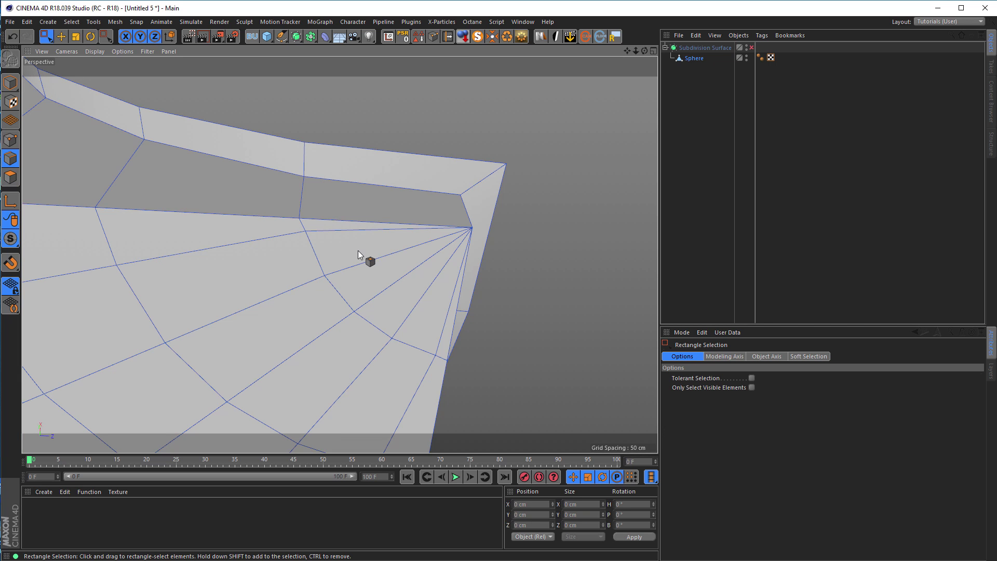
pyautogui.moveTo(44, 39); pyautogui.dragTo(65, 49)
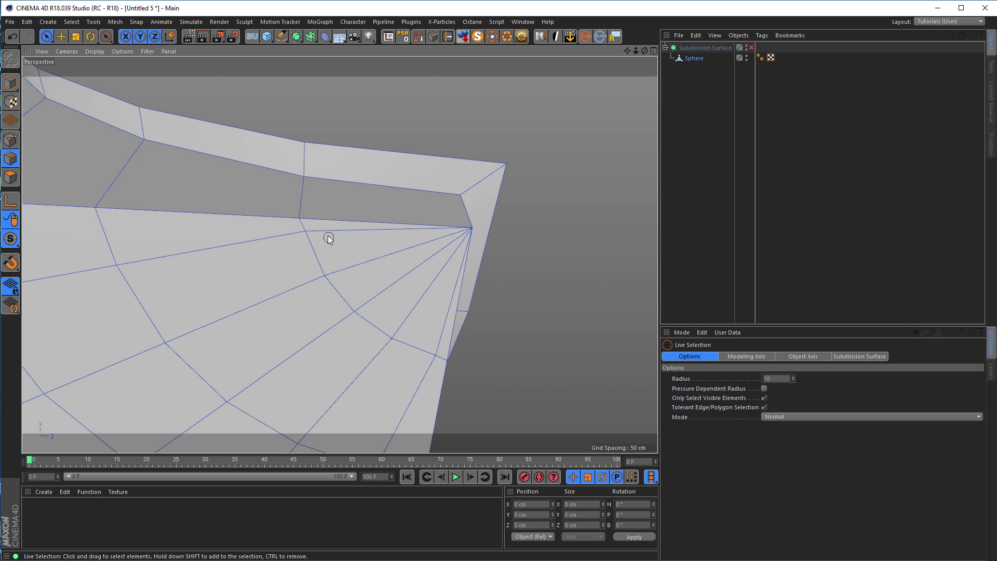
pyautogui.click(342, 269)
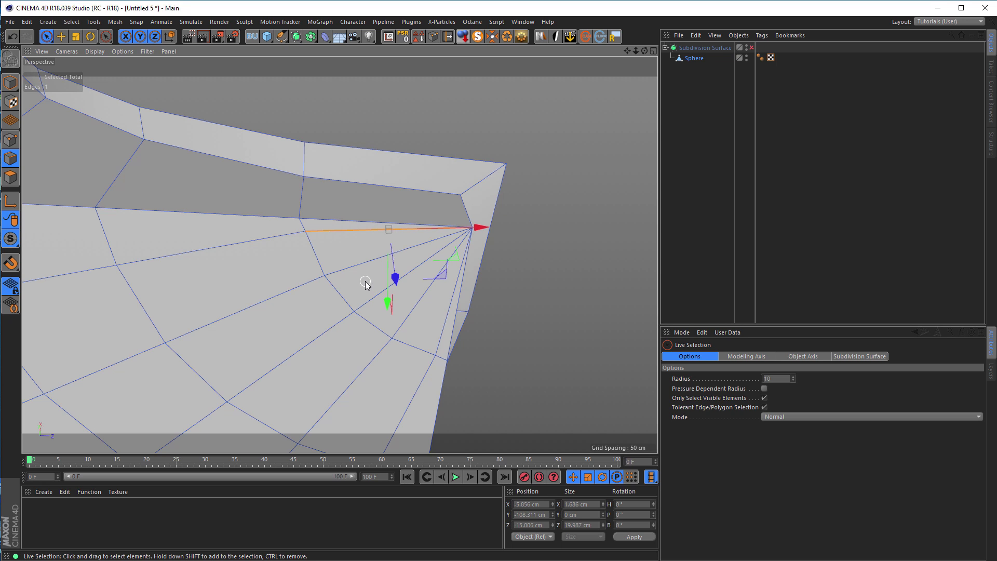
pyautogui.keyDown('shift'); pyautogui.click(381, 292); pyautogui.keyUp('shift')
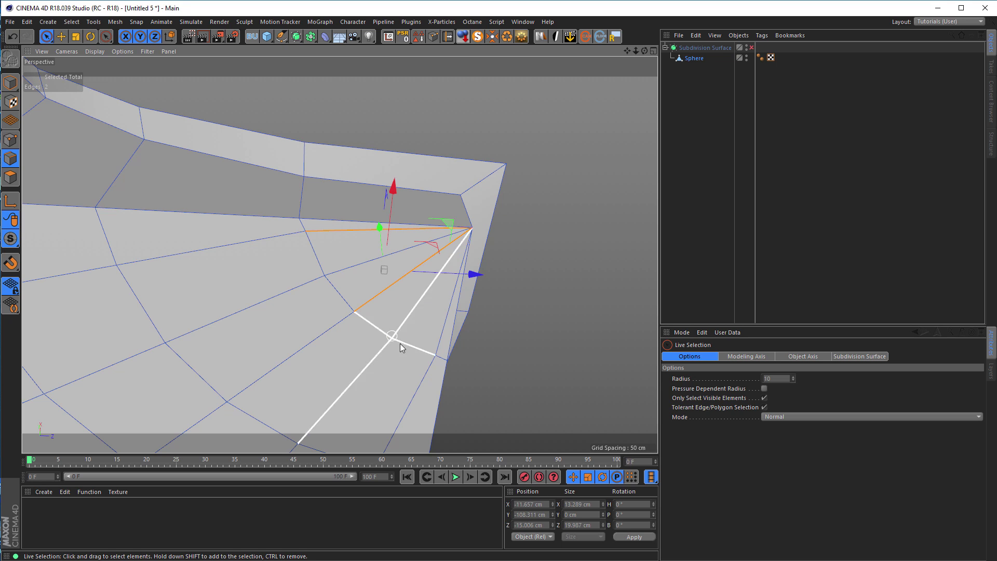
pyautogui.keyDown('shift'); pyautogui.click(442, 335); pyautogui.keyUp('shift')
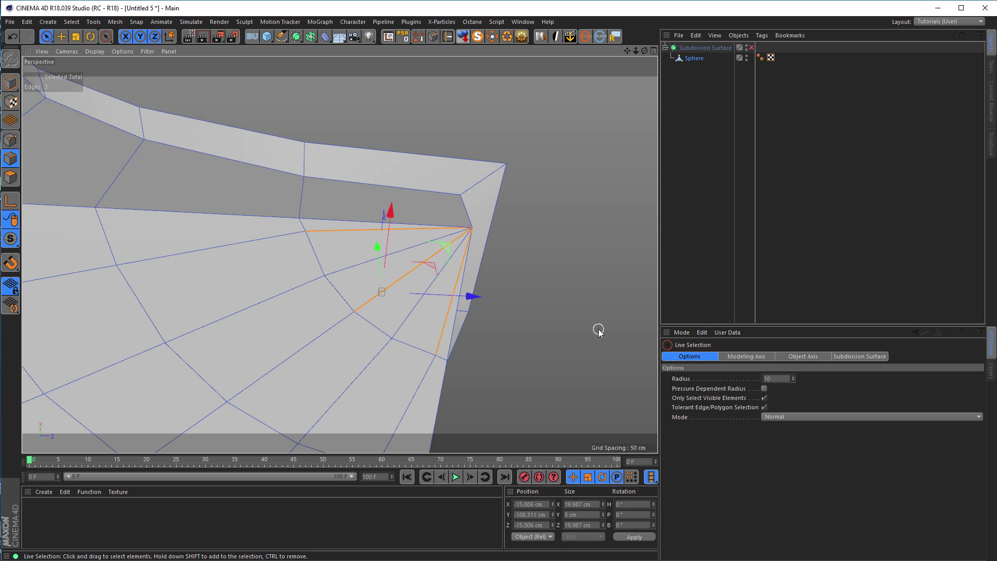
pyautogui.click(562, 277)
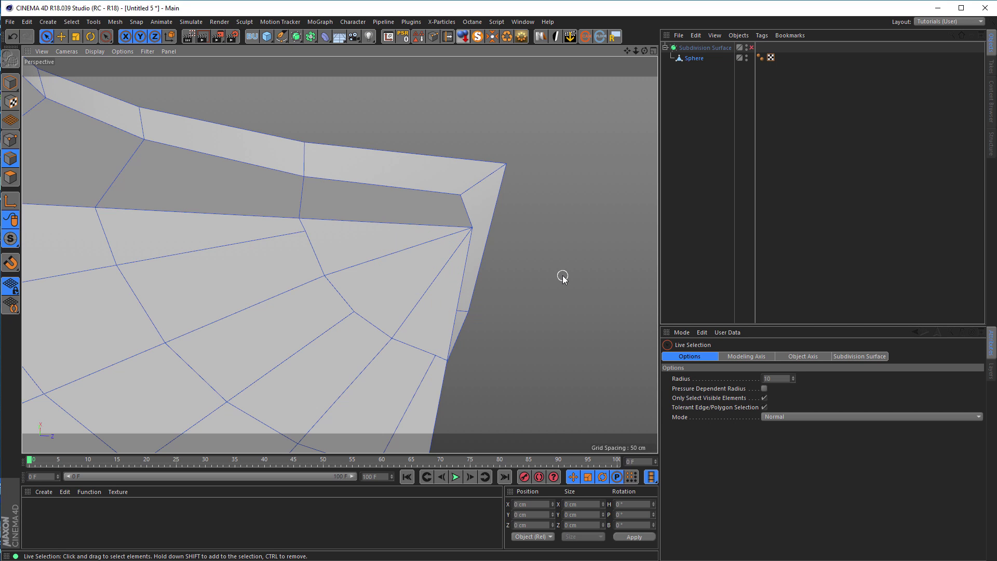
pyautogui.rightClick(548, 253)
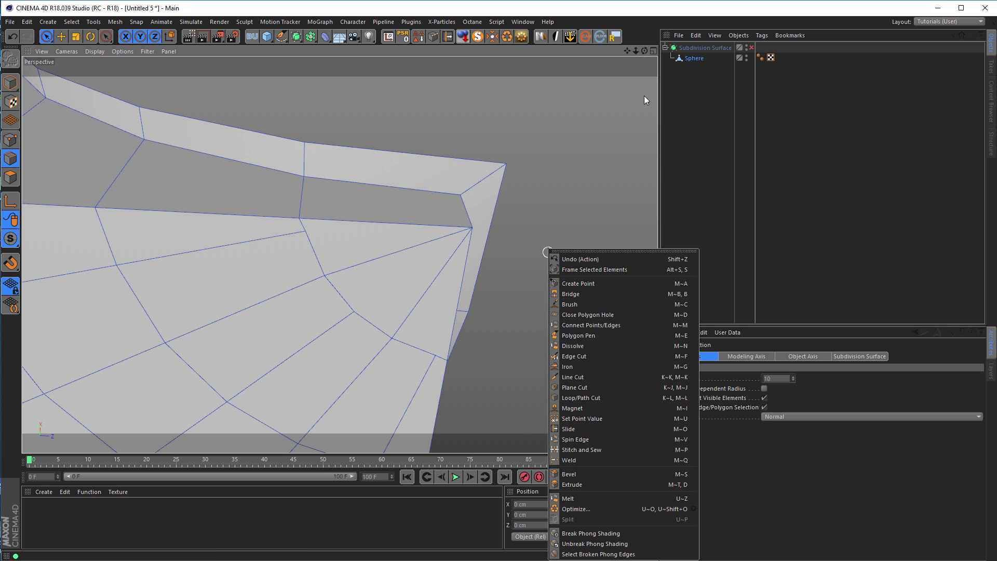
# In Points mode, use Slide to move a point near the corner along its edge.
pyautogui.click(646, 18)
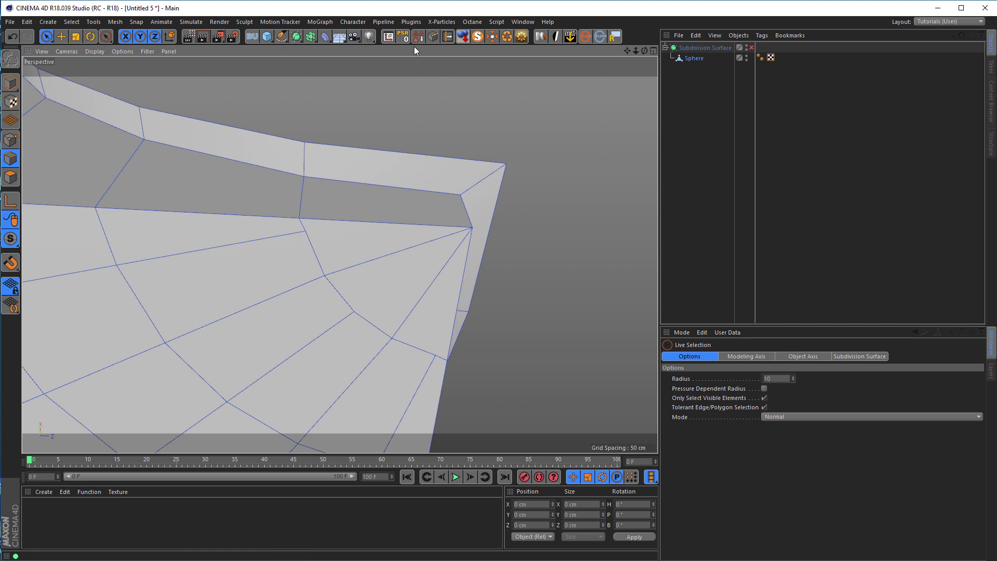
pyautogui.click(14, 145)
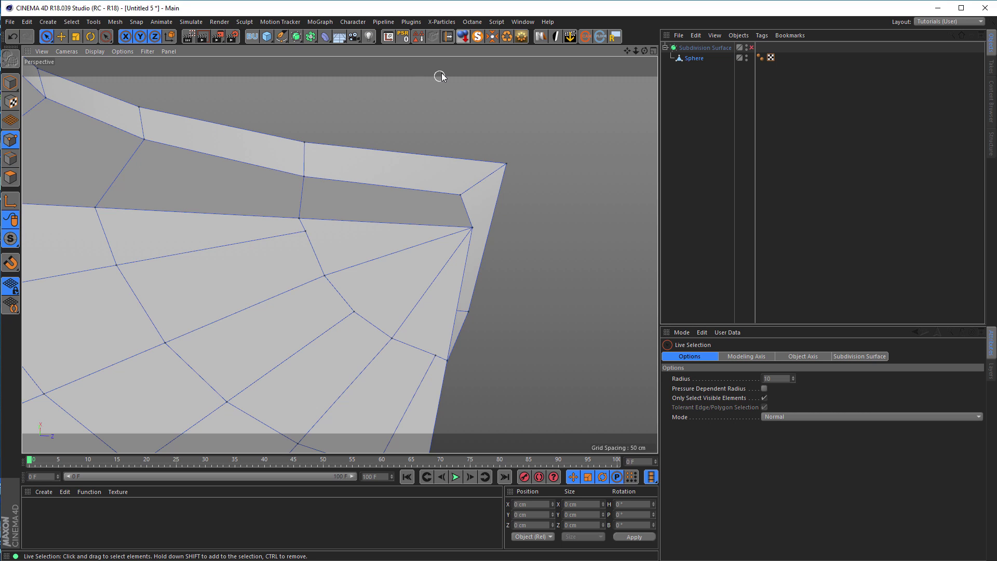
pyautogui.click(447, 36)
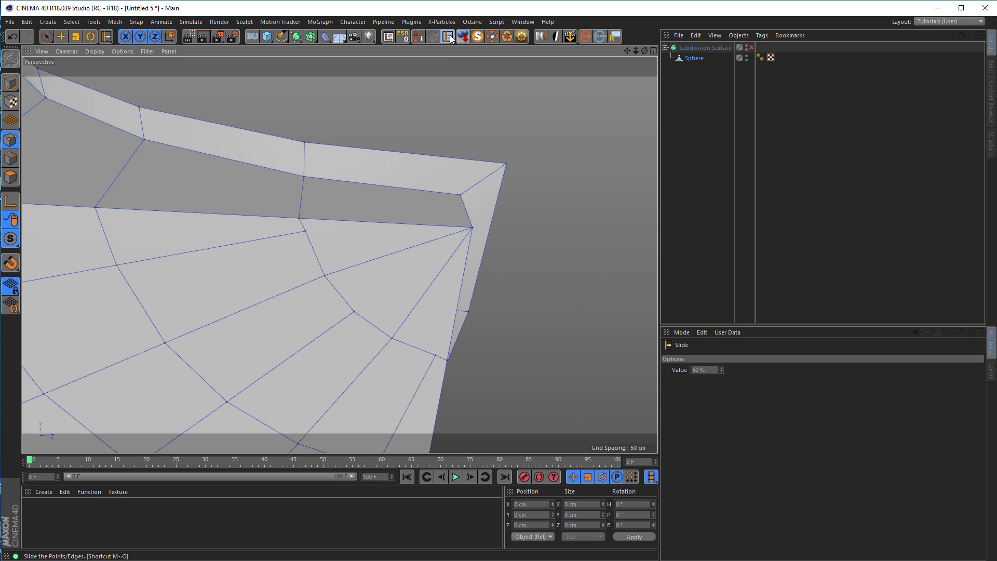
pyautogui.rightClick(538, 86)
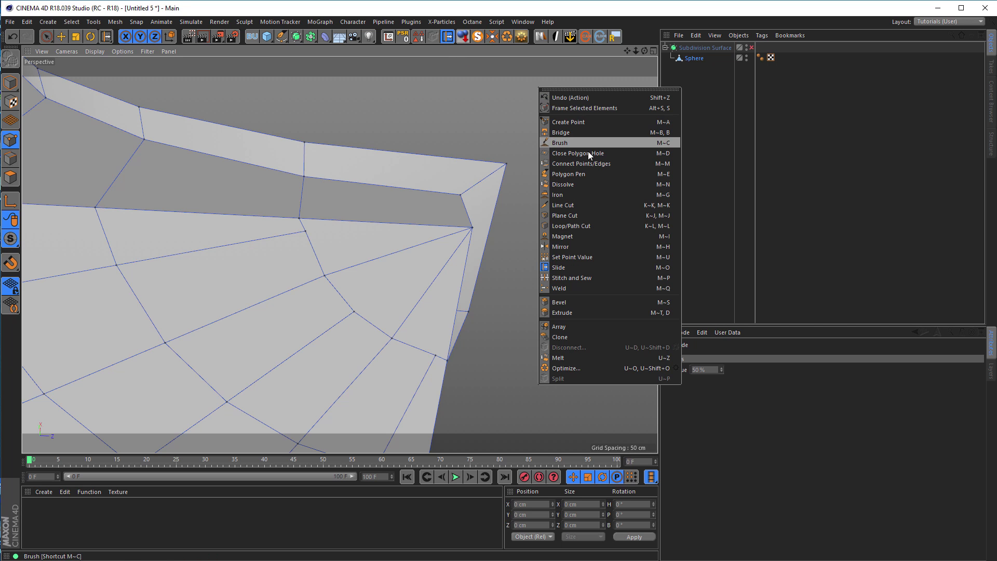
pyautogui.click(646, 49)
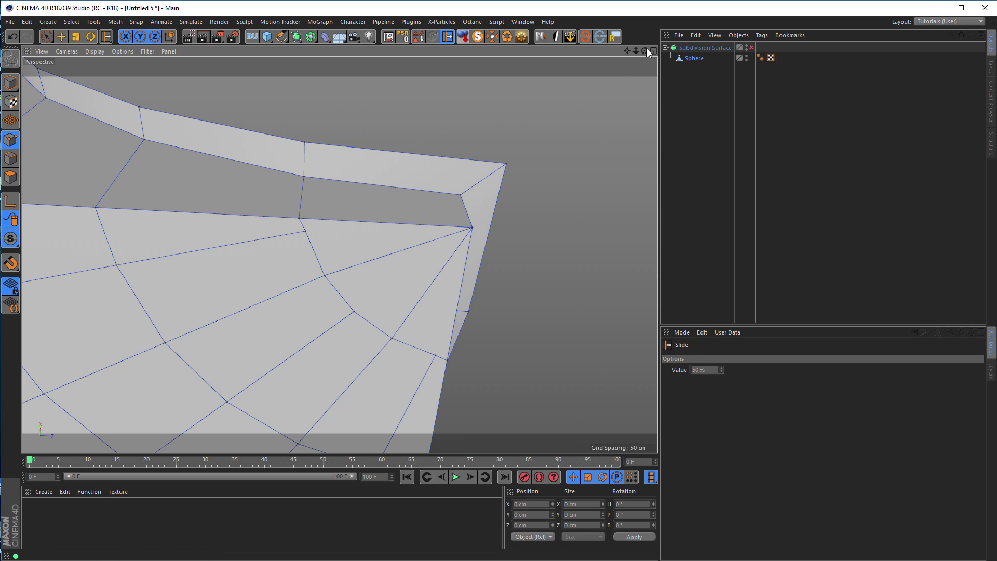
pyautogui.moveTo(307, 230); pyautogui.dragTo(319, 261)
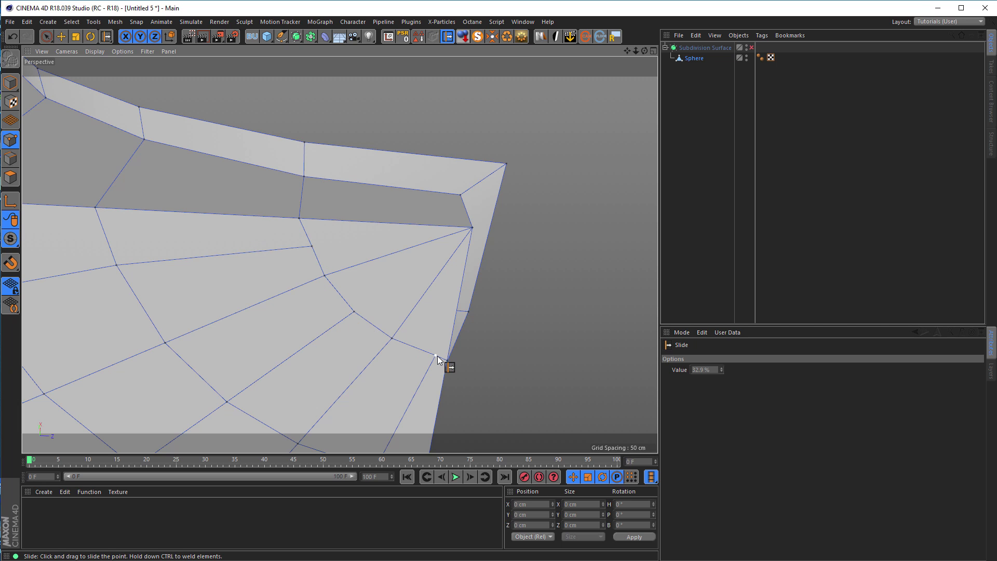
pyautogui.moveTo(422, 350); pyautogui.dragTo(423, 350)
# Preview the tighter corner with subdivision on, then turn it off and frame the cage.
pyautogui.click(752, 47)
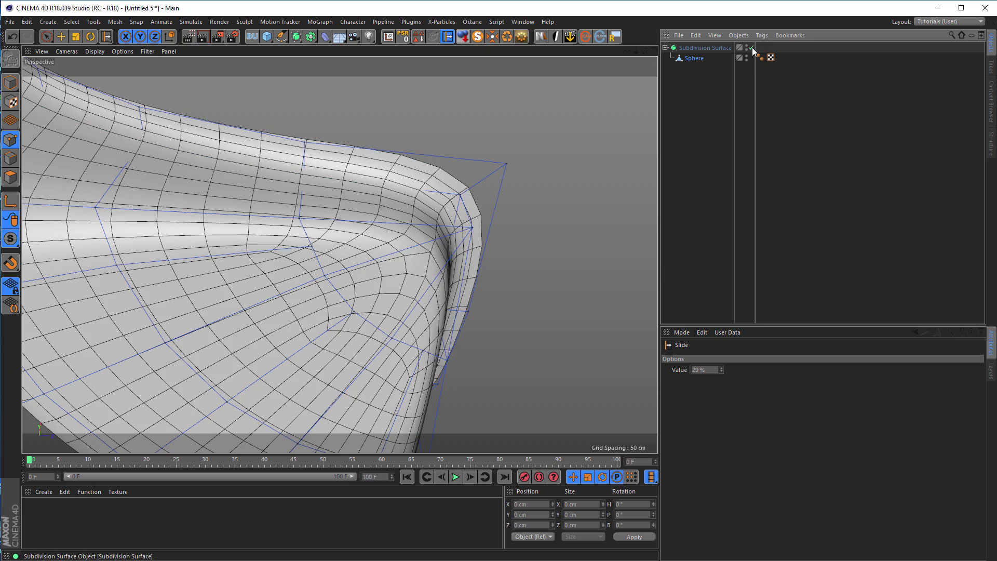
pyautogui.keyDown('alt'); pyautogui.moveTo(376, 305); pyautogui.dragTo(372, 282); pyautogui.keyUp('alt')
pyautogui.keyDown('alt'); pyautogui.moveTo(437, 260); pyautogui.dragTo(429, 294); pyautogui.keyUp('alt')
pyautogui.click(751, 47)
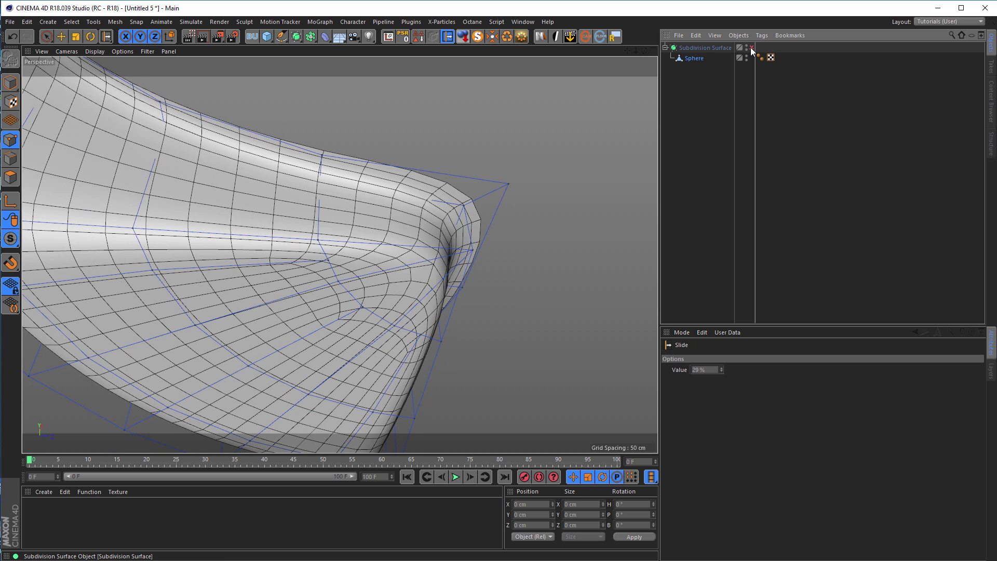
pyautogui.press('h')
pyautogui.keyDown('alt'); pyautogui.moveTo(286, 258); pyautogui.dragTo(323, 337); pyautogui.keyUp('alt')
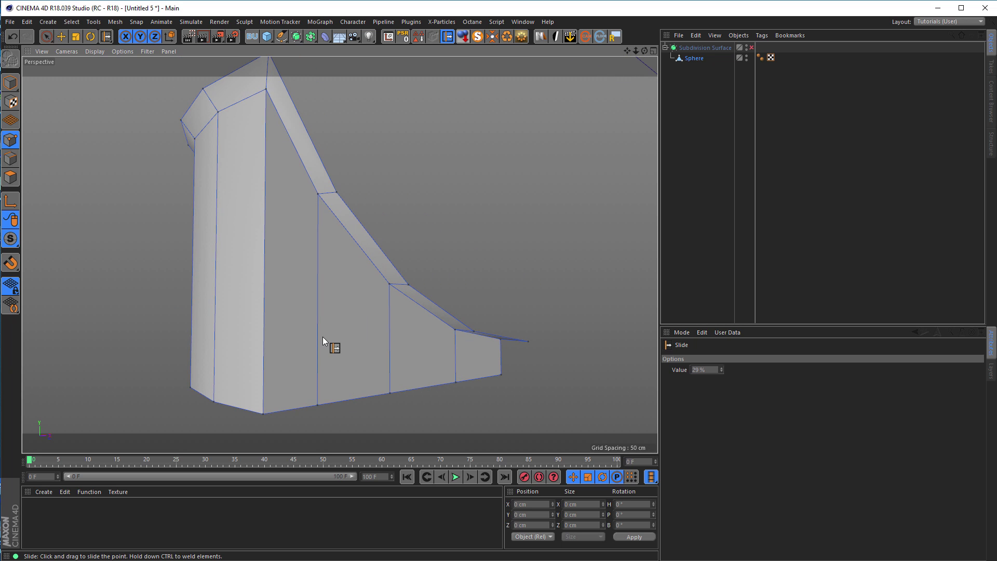
# With Loop/Path Cut, add an edge loop along the base's rim.
pyautogui.press('k')
pyautogui.press('l')
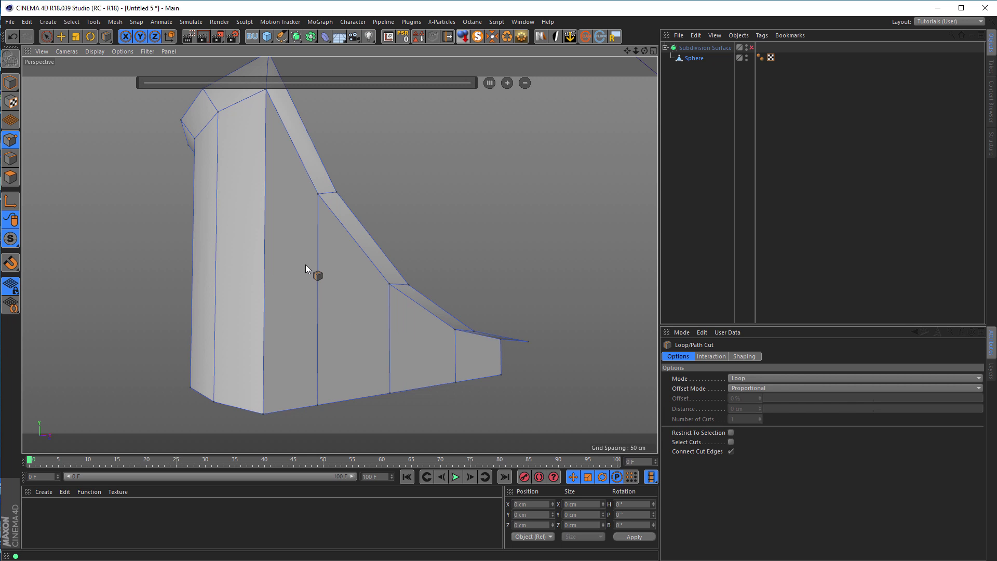
pyautogui.keyDown('alt'); pyautogui.moveTo(294, 211); pyautogui.dragTo(297, 276); pyautogui.keyUp('alt')
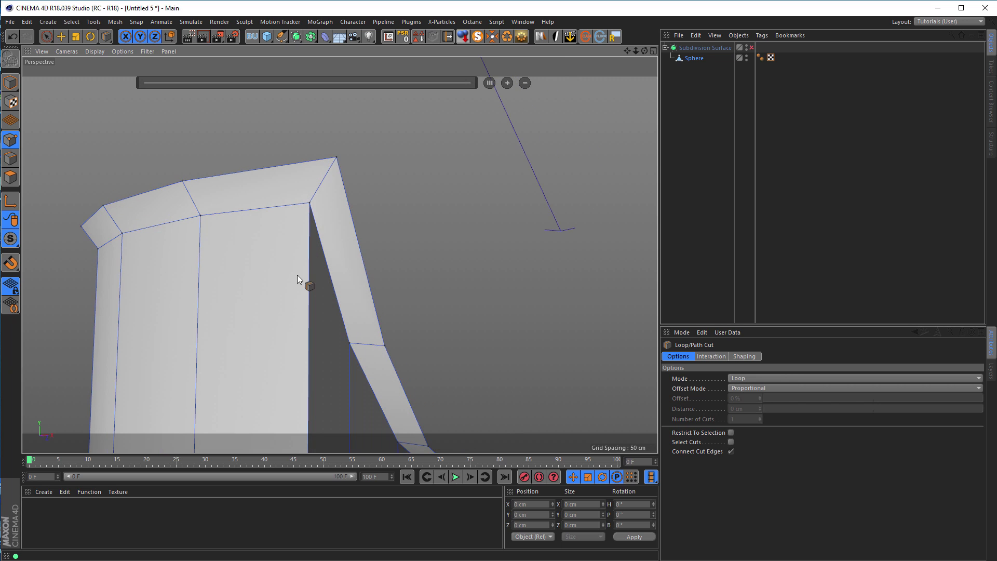
pyautogui.click(326, 185)
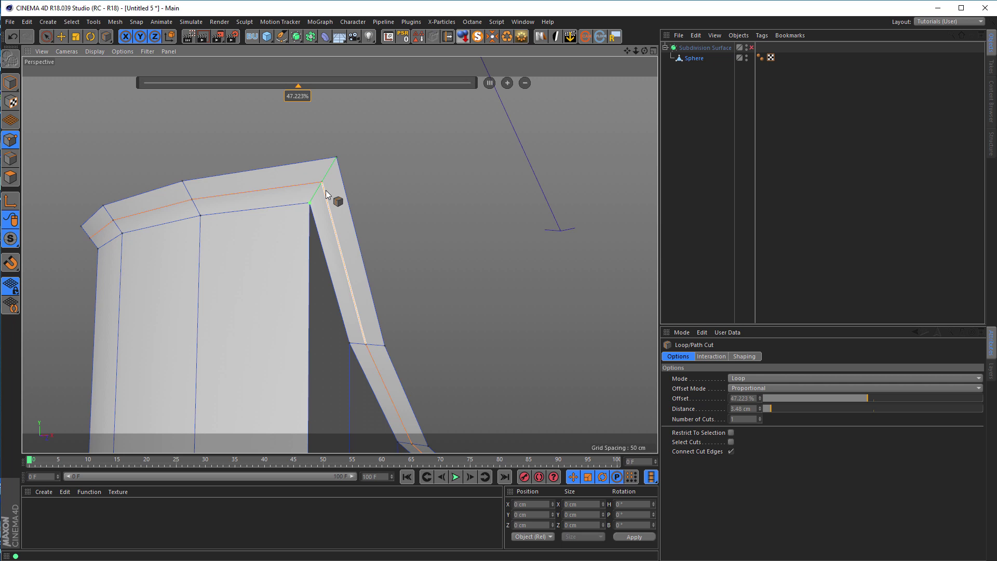
# Add two more edge loops lower down the side near the bottom.
pyautogui.keyDown('alt'); pyautogui.moveTo(344, 300); pyautogui.dragTo(455, 379); pyautogui.keyUp('alt')
pyautogui.keyDown('alt'); pyautogui.moveTo(552, 334); pyautogui.dragTo(481, 350, button='middle'); pyautogui.keyUp('alt')
pyautogui.keyDown('alt'); pyautogui.moveTo(481, 350); pyautogui.dragTo(521, 343, button='right'); pyautogui.keyUp('alt')
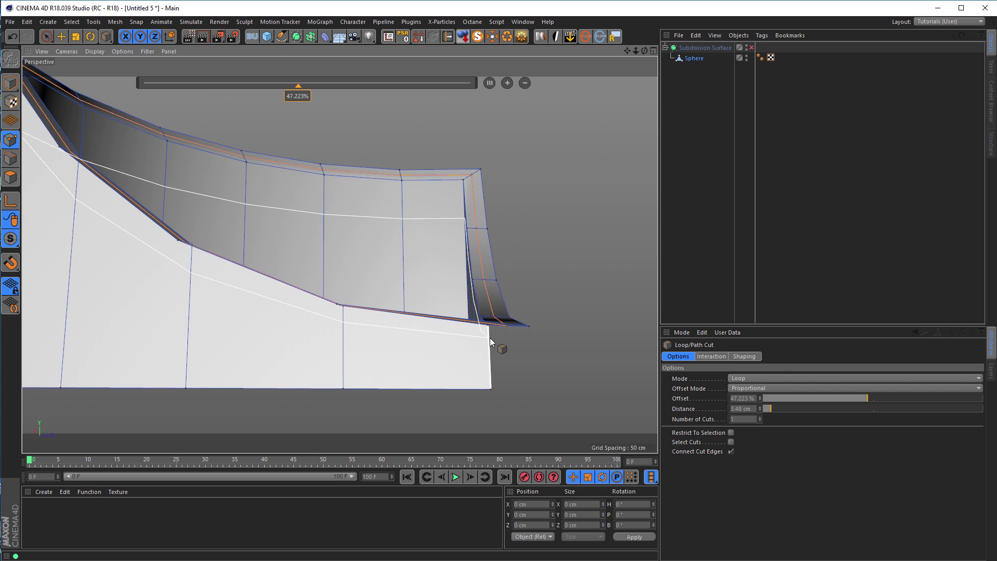
pyautogui.click(489, 340)
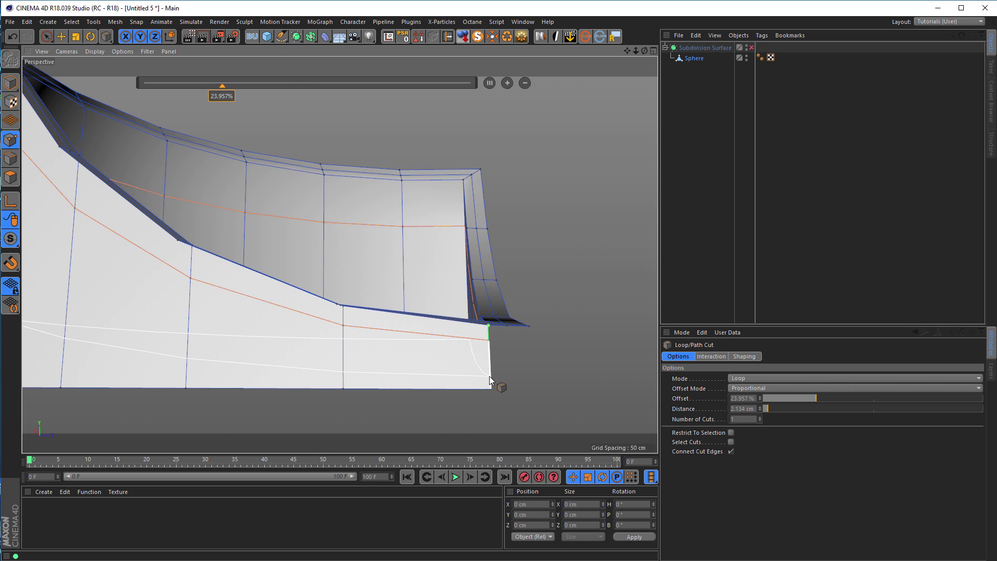
pyautogui.click(489, 374)
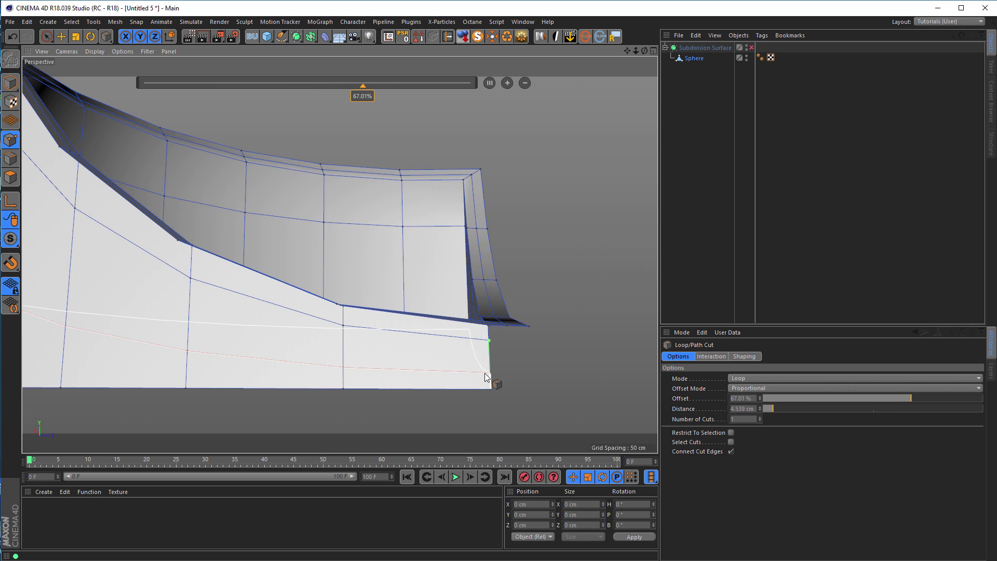
pyautogui.keyDown('alt'); pyautogui.moveTo(389, 360); pyautogui.dragTo(314, 364, button='right'); pyautogui.keyUp('alt')
pyautogui.keyDown('alt'); pyautogui.moveTo(314, 364); pyautogui.dragTo(420, 359, button='middle'); pyautogui.keyUp('alt')
pyautogui.keyDown('alt'); pyautogui.moveTo(366, 332); pyautogui.dragTo(438, 323); pyautogui.keyUp('alt')
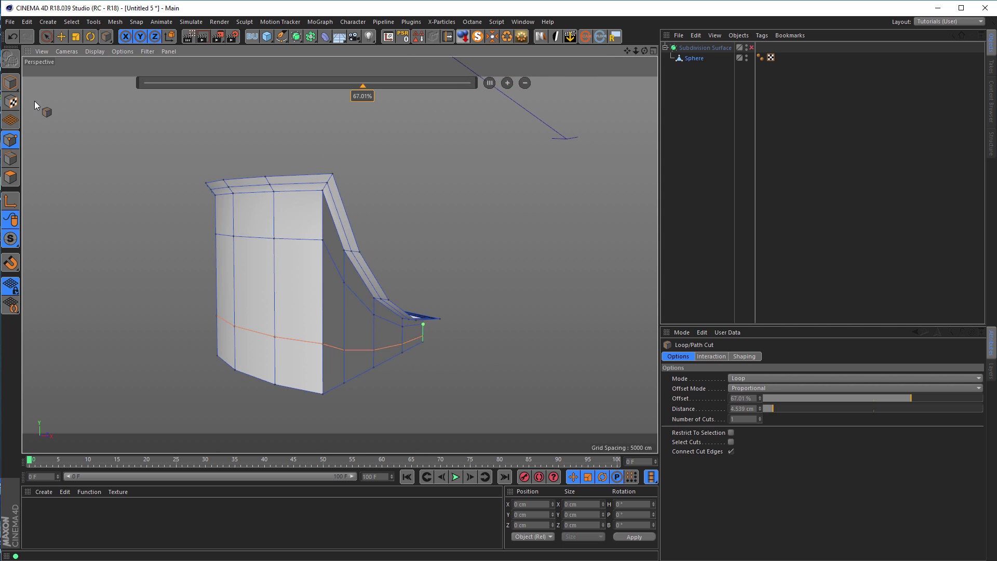
# Check the smoothed base with subdivision on, then switch smoothing off again.
pyautogui.click(10, 82)
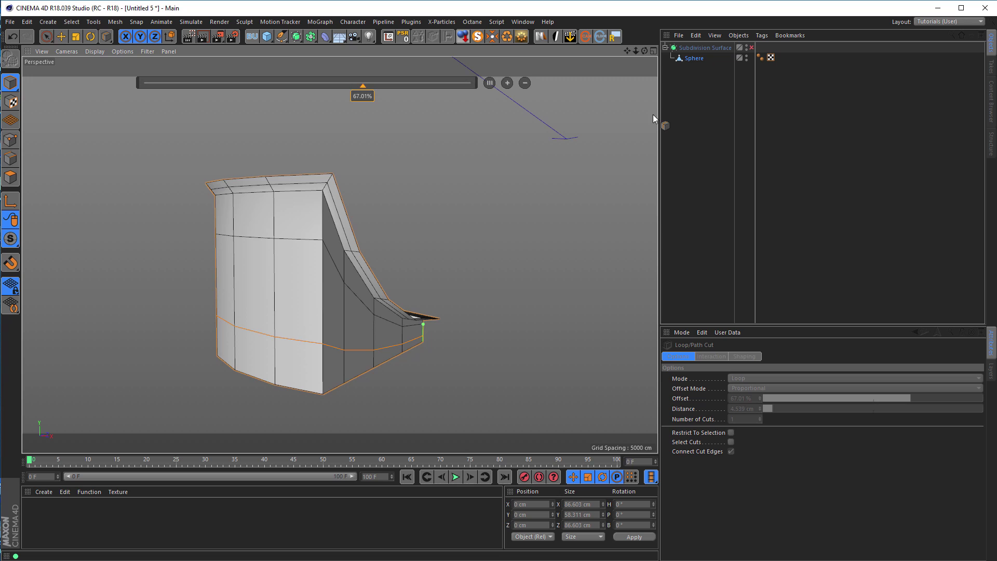
pyautogui.click(752, 47)
pyautogui.keyDown('alt'); pyautogui.moveTo(366, 360); pyautogui.dragTo(413, 382); pyautogui.keyUp('alt')
pyautogui.keyDown('alt'); pyautogui.moveTo(413, 381); pyautogui.dragTo(315, 367, button='right'); pyautogui.keyUp('alt')
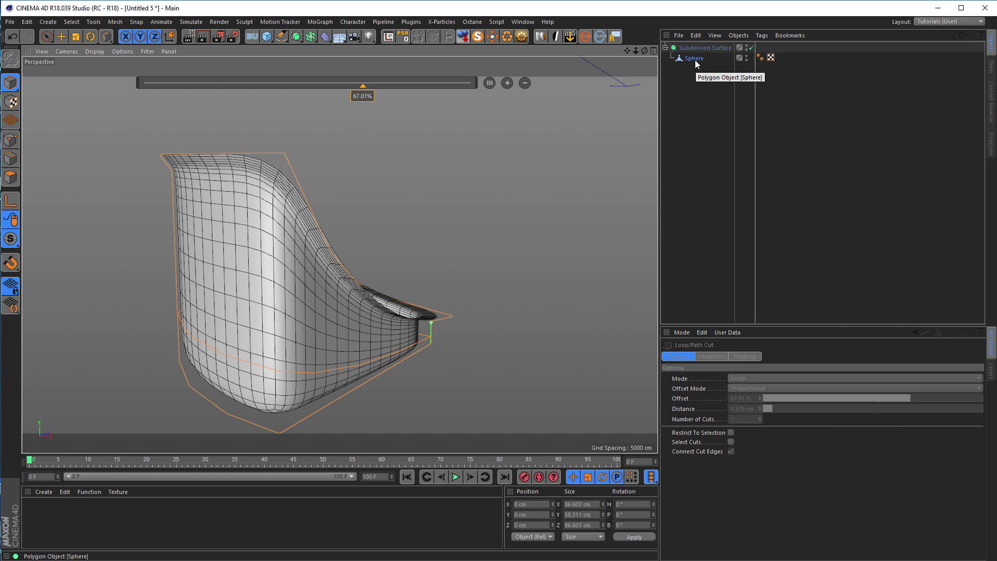
pyautogui.keyDown('alt'); pyautogui.moveTo(377, 339); pyautogui.dragTo(394, 404); pyautogui.keyUp('alt')
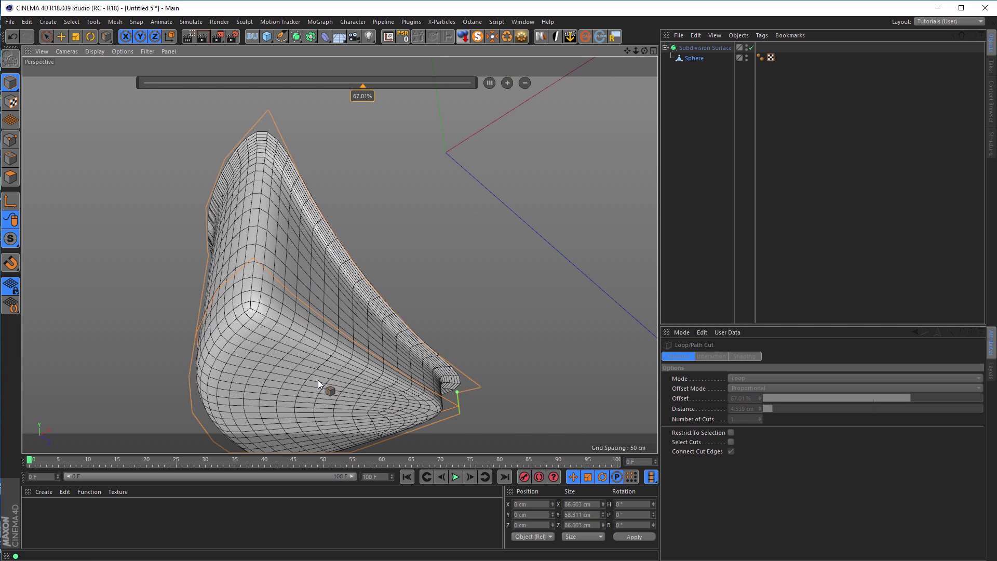
pyautogui.keyDown('alt'); pyautogui.moveTo(310, 387); pyautogui.dragTo(609, 173); pyautogui.keyUp('alt')
pyautogui.click(752, 47)
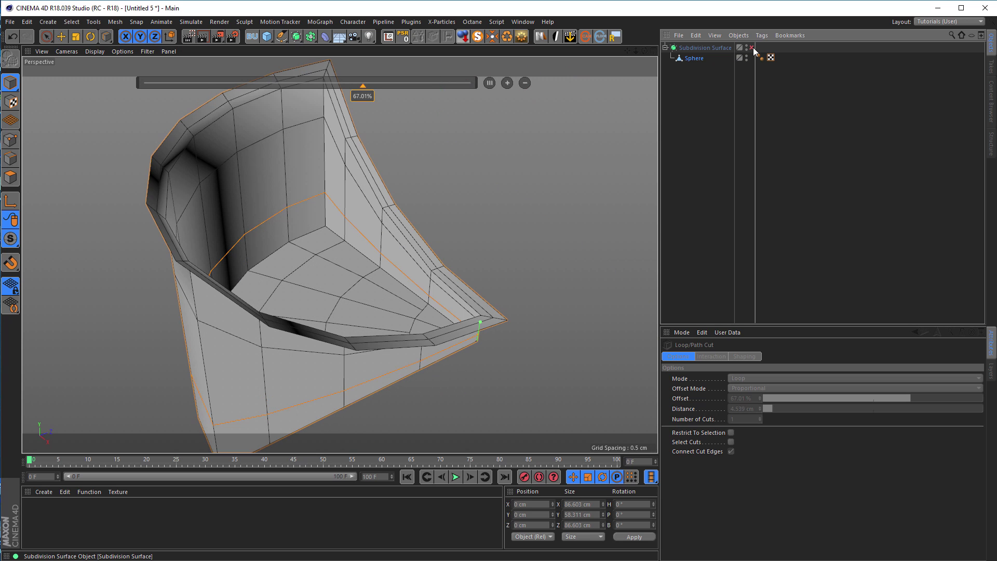
# In Polygon mode, Live Select the 21 polygons forming the base's bottom.
pyautogui.click(10, 177)
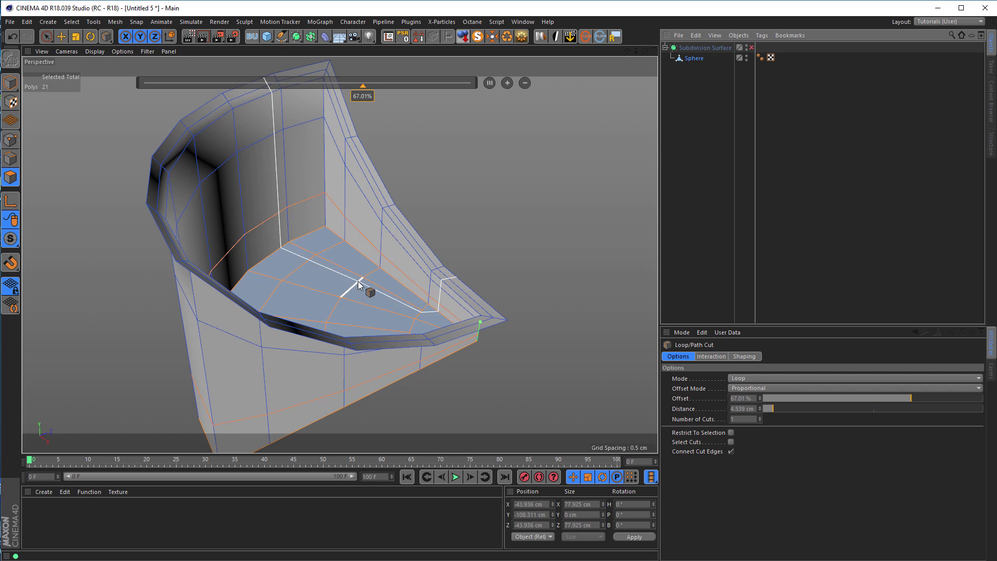
pyautogui.keyDown('alt'); pyautogui.moveTo(358, 282); pyautogui.dragTo(375, 266); pyautogui.keyUp('alt')
pyautogui.press('space')
pyautogui.click(323, 251)
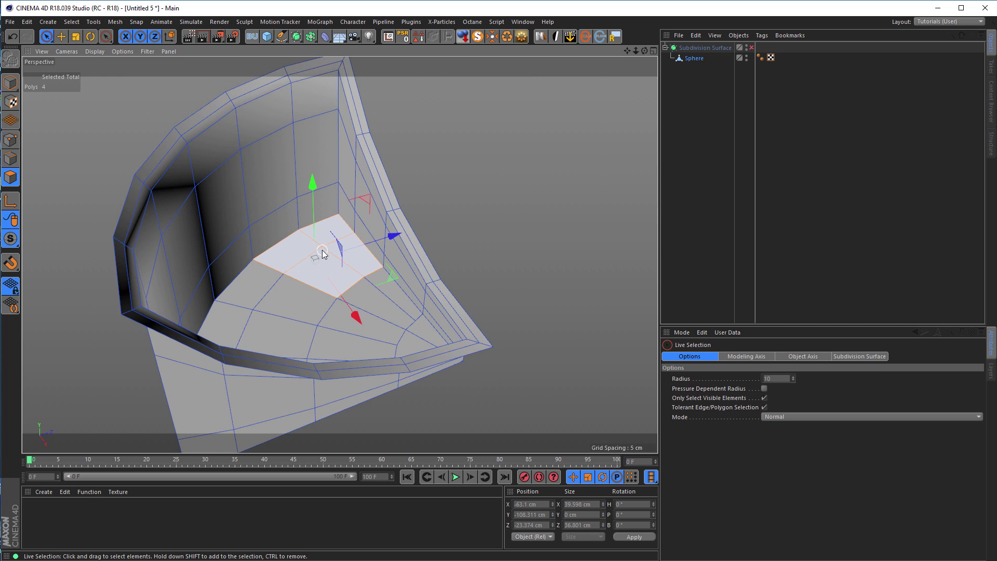
pyautogui.moveTo(290, 302)
pyautogui.keyDown('alt'); pyautogui.mouseDown()
pyautogui.moveTo(300, 272)
pyautogui.moveTo(289, 270)
pyautogui.moveTo(238, 368)
pyautogui.moveTo(231, 358)
pyautogui.moveTo(326, 379)
pyautogui.moveTo(396, 363)
pyautogui.moveTo(396, 384)
pyautogui.moveTo(396, 314)
pyautogui.moveTo(372, 414)
pyautogui.moveTo(379, 300)
pyautogui.mouseUp(); pyautogui.keyUp('alt')
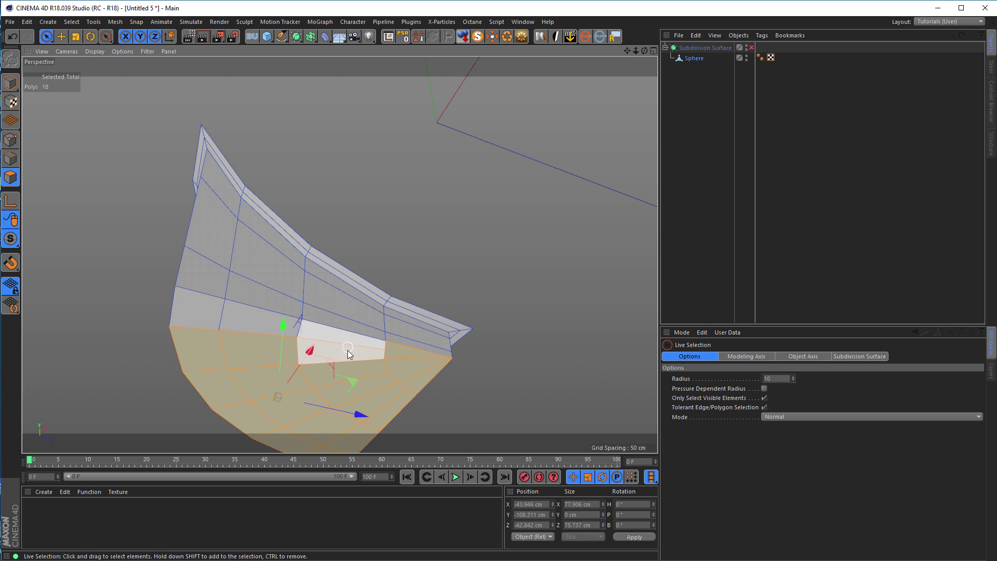
pyautogui.keyDown('shift'); pyautogui.moveTo(337, 349); pyautogui.dragTo(299, 342); pyautogui.keyUp('shift')
pyautogui.keyDown('alt'); pyautogui.moveTo(201, 320); pyautogui.dragTo(235, 332); pyautogui.keyUp('alt')
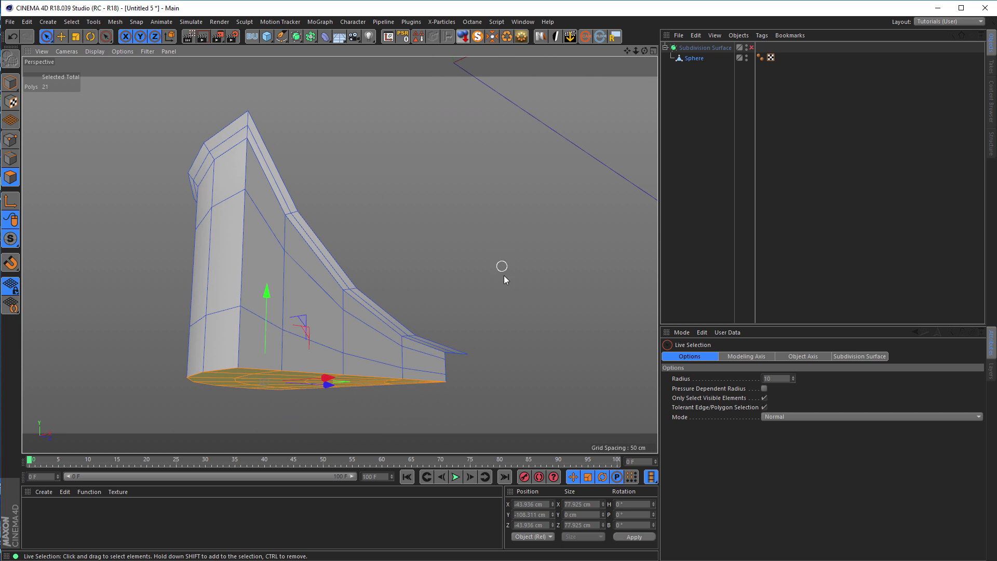
# Scale the bottom polygons down to about 82.5%.
pyautogui.press('t')
pyautogui.moveTo(535, 259); pyautogui.dragTo(502, 302)
pyautogui.keyDown('alt'); pyautogui.moveTo(431, 368); pyautogui.dragTo(454, 381); pyautogui.keyUp('alt')
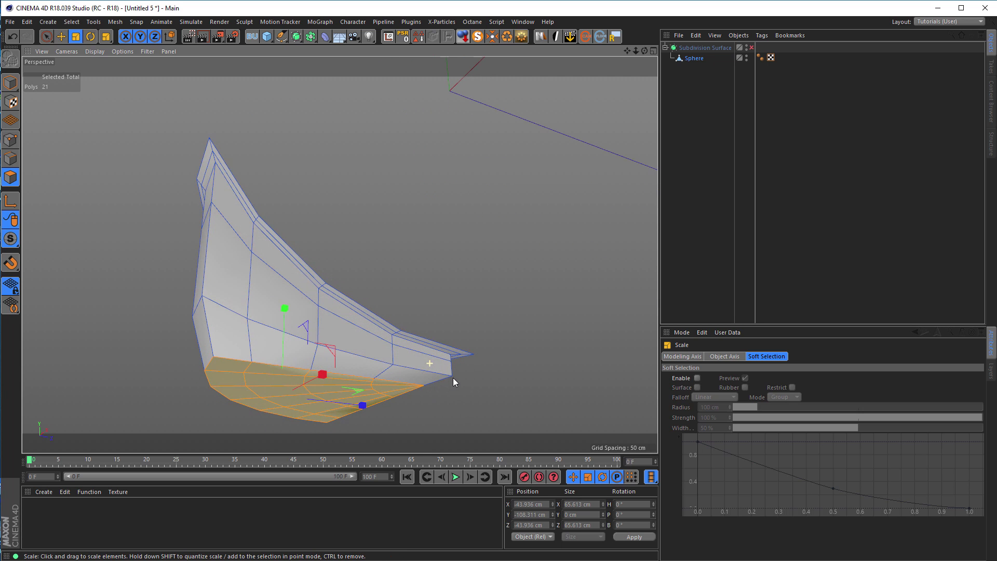
# Loop-select the horizontal 14-edge loop around the base's lower wall.
pyautogui.click(13, 159)
pyautogui.press('u')
pyautogui.press('l')
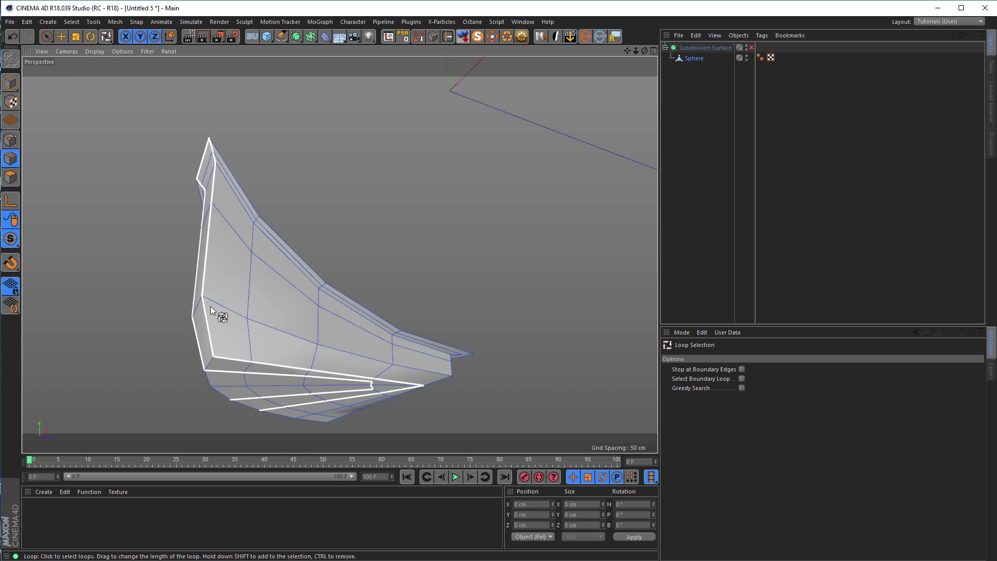
pyautogui.click(244, 317)
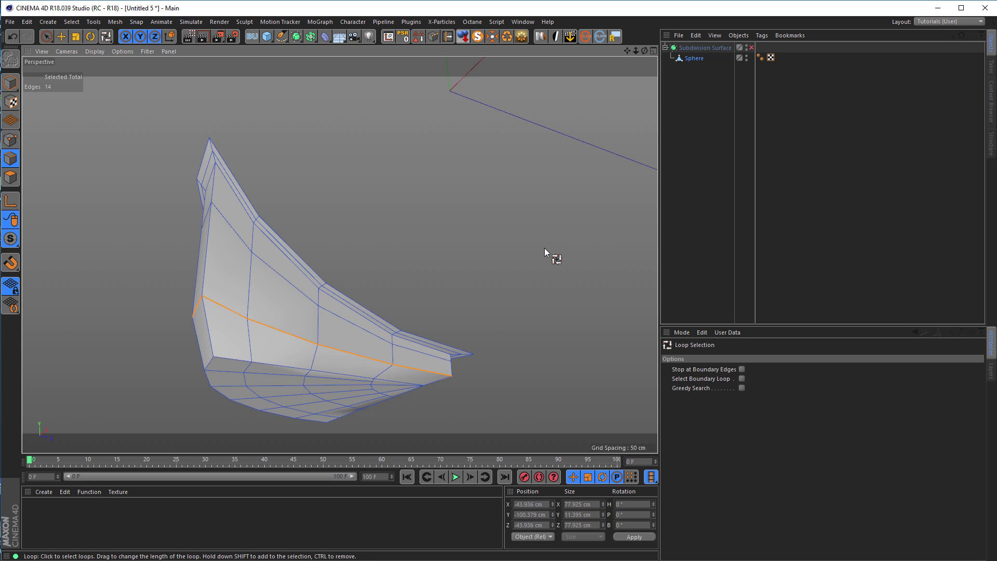
# Scale the loop inward to about 95.6% and return to Model mode.
pyautogui.press('t')
pyautogui.moveTo(541, 254); pyautogui.dragTo(530, 265)
pyautogui.keyDown('alt'); pyautogui.moveTo(412, 344); pyautogui.dragTo(291, 254); pyautogui.keyUp('alt')
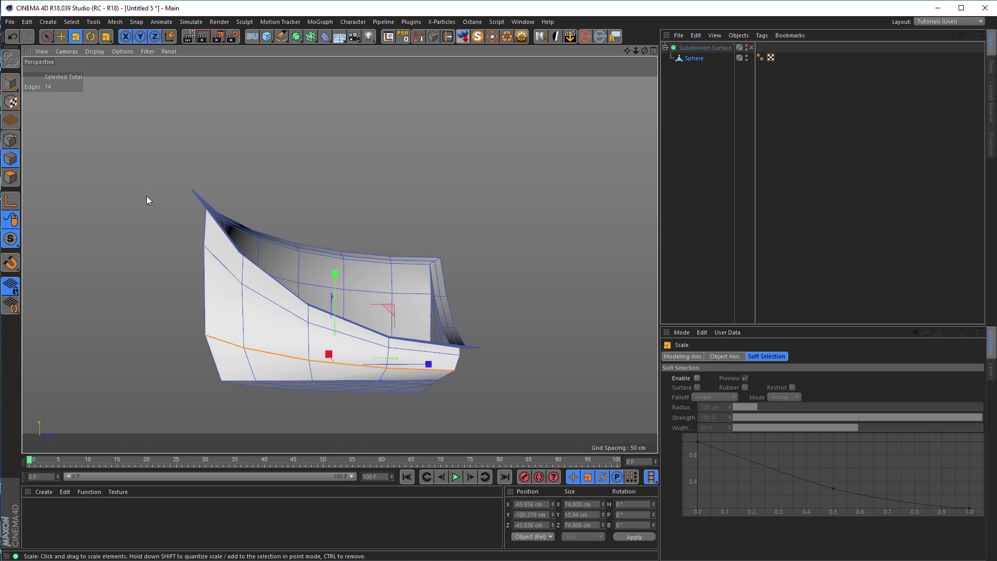
pyautogui.click(9, 85)
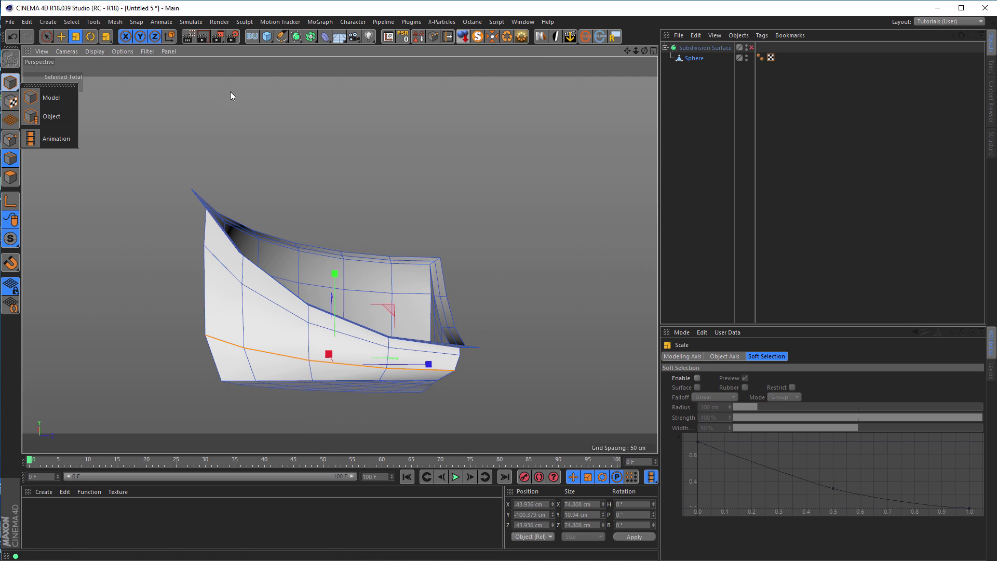
pyautogui.click(230, 92)
pyautogui.click(11, 83)
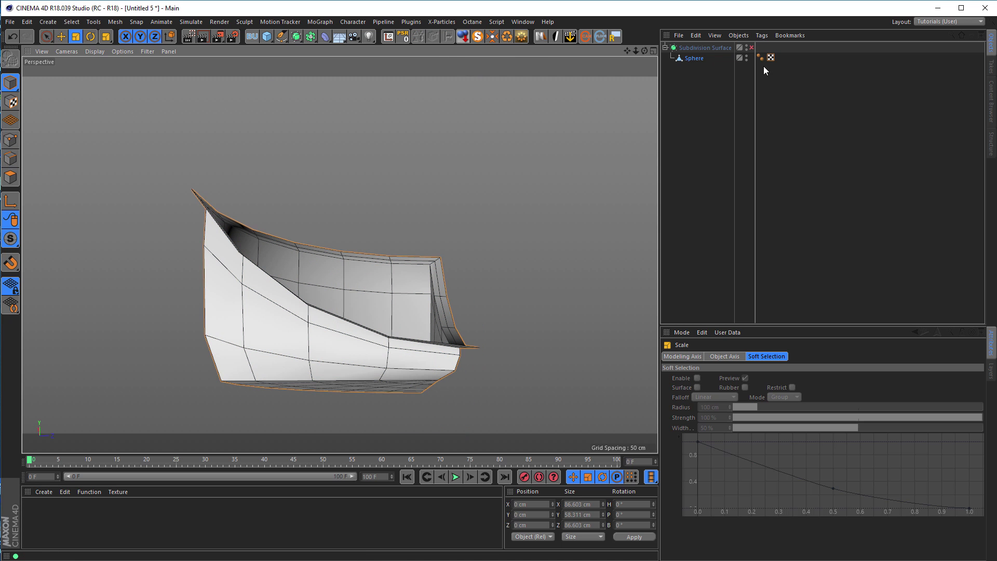
# Turn on subdivision smoothing and show isoparm lines on the smoothed base.
pyautogui.click(751, 47)
pyautogui.keyDown('alt'); pyautogui.moveTo(499, 245); pyautogui.dragTo(223, 305); pyautogui.keyUp('alt')
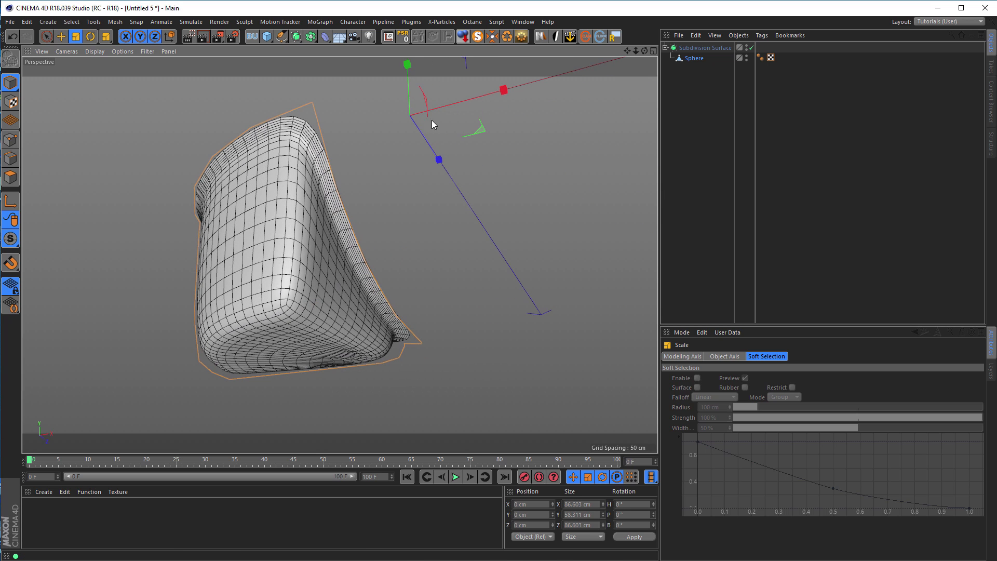
pyautogui.click(95, 52)
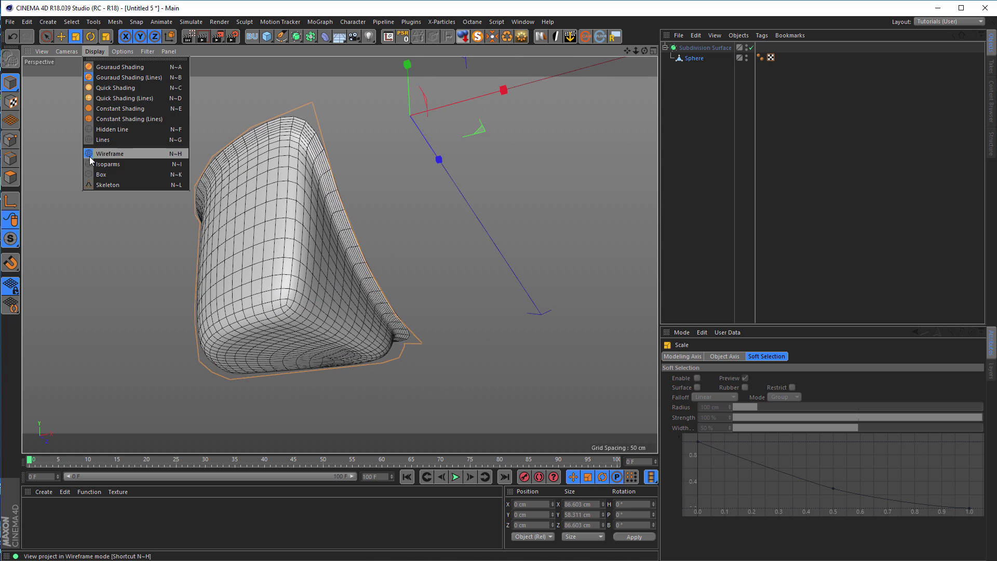
pyautogui.click(108, 164)
pyautogui.keyDown('alt'); pyautogui.moveTo(239, 332); pyautogui.dragTo(394, 347); pyautogui.keyUp('alt')
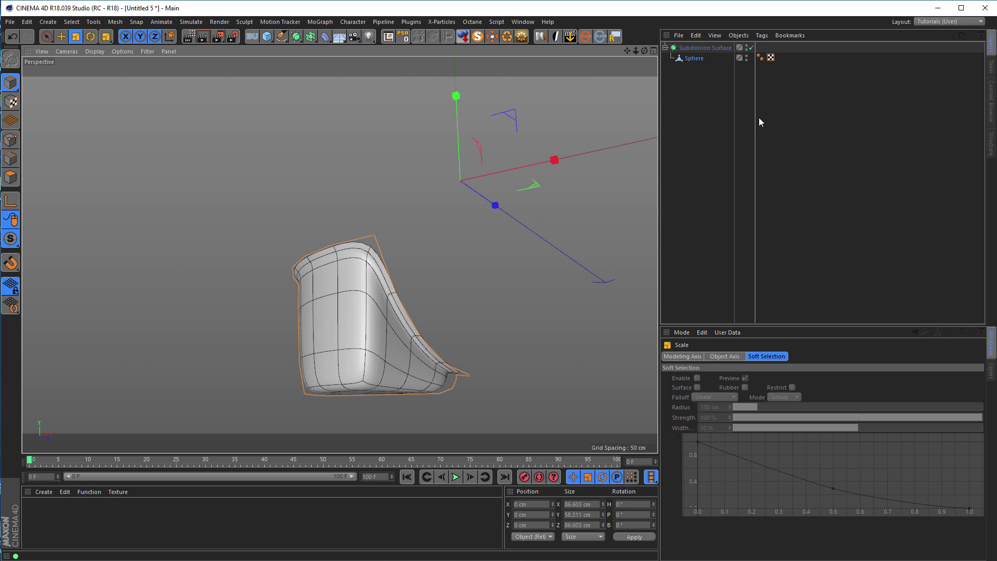
# Turn smoothing off, select the Sphere mesh, and orbit around the base.
pyautogui.click(752, 47)
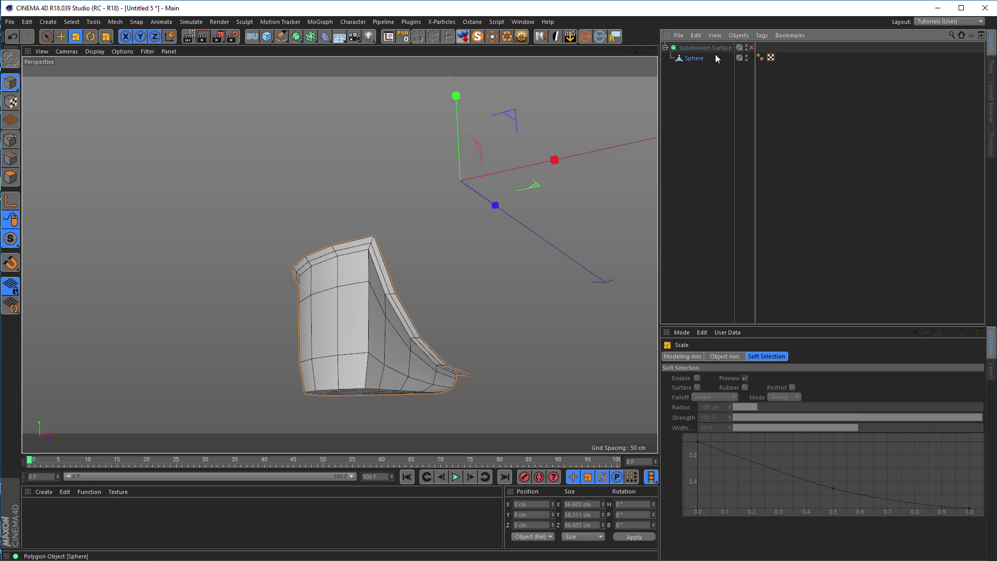
pyautogui.click(707, 58)
pyautogui.keyDown('alt'); pyautogui.moveTo(317, 358); pyautogui.dragTo(261, 363); pyautogui.keyUp('alt')
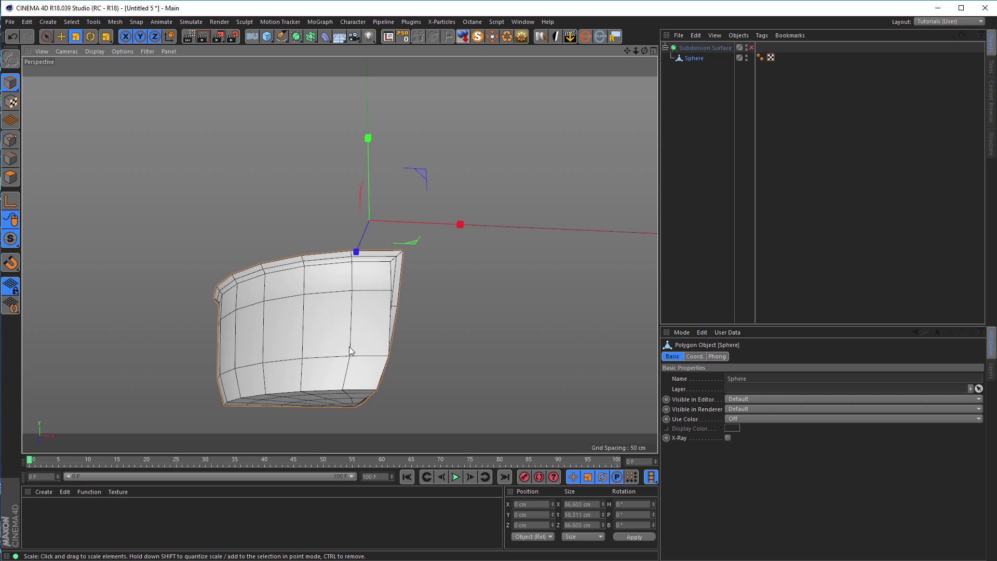
pyautogui.keyDown('alt'); pyautogui.moveTo(290, 335); pyautogui.dragTo(337, 332); pyautogui.keyUp('alt')
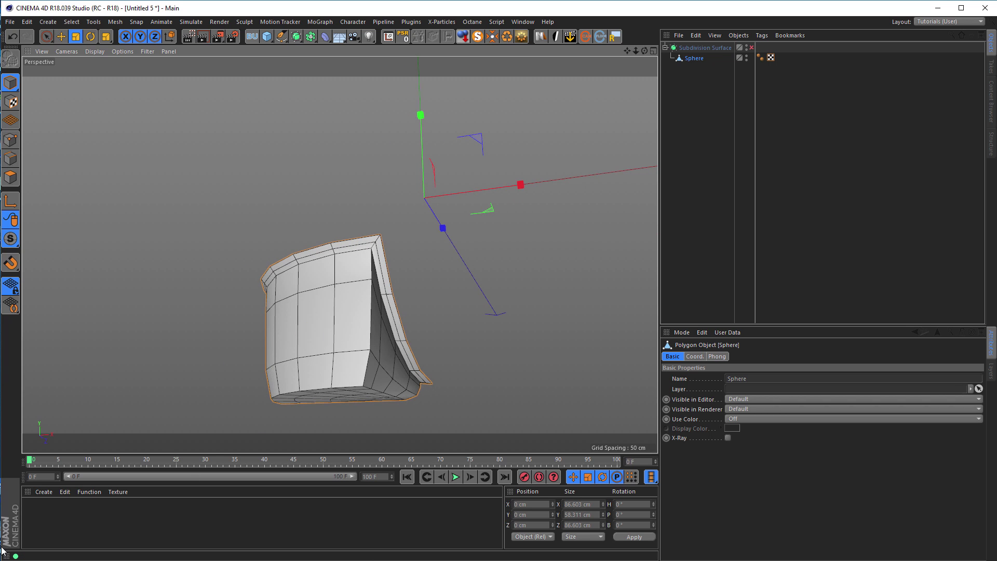
# Compare against the bottle reference drawing, then close it and view the underside.
pyautogui.click(218, 560)
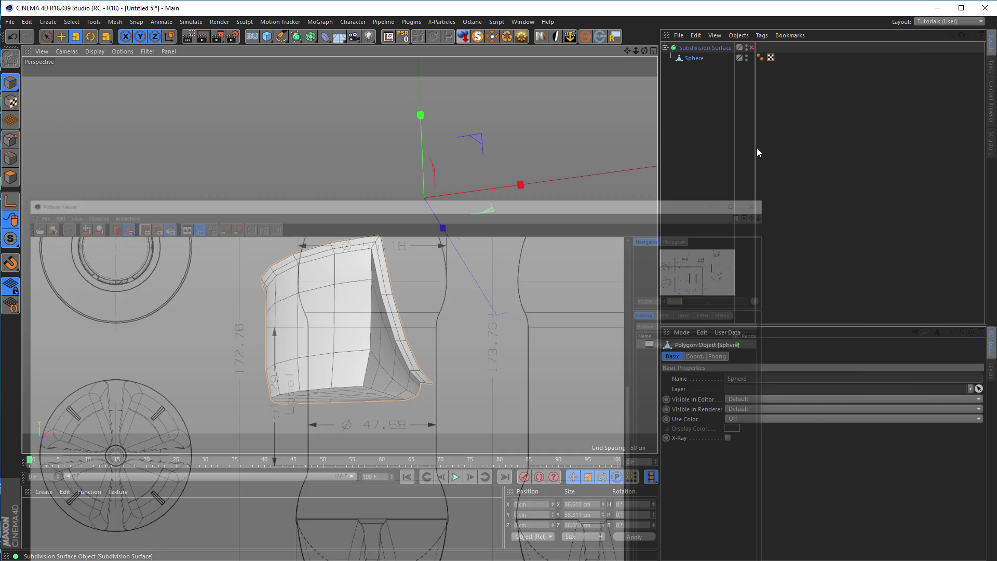
pyautogui.click(877, 17)
pyautogui.keyDown('alt'); pyautogui.moveTo(360, 348); pyautogui.dragTo(353, 282); pyautogui.keyUp('alt')
pyautogui.keyDown('alt'); pyautogui.moveTo(354, 282); pyautogui.dragTo(358, 308, button='middle'); pyautogui.keyUp('alt')
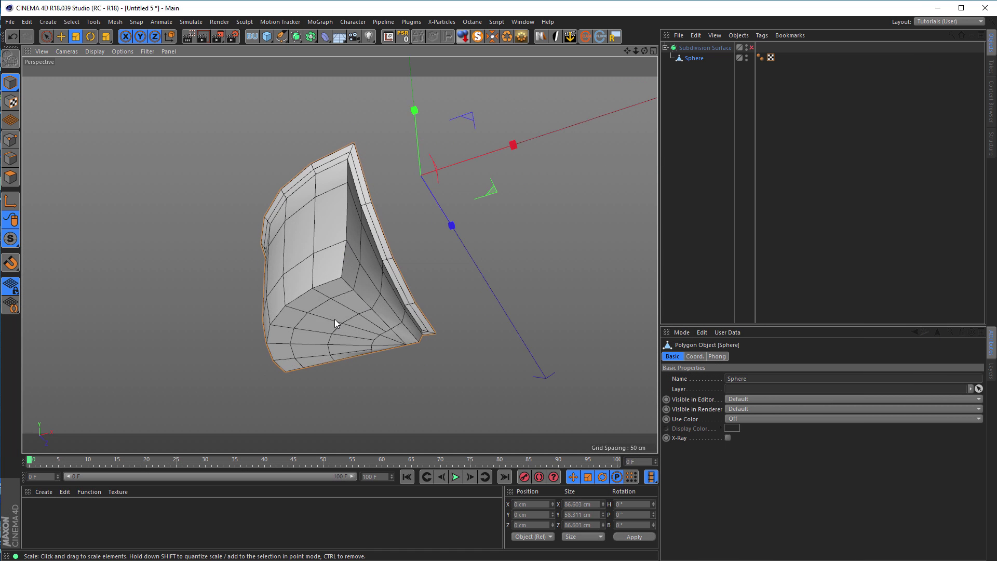
pyautogui.scroll(3, 335, 319)
# Paint-select the six polygons along the base's lower corner in Polygons mode.
pyautogui.click(10, 177)
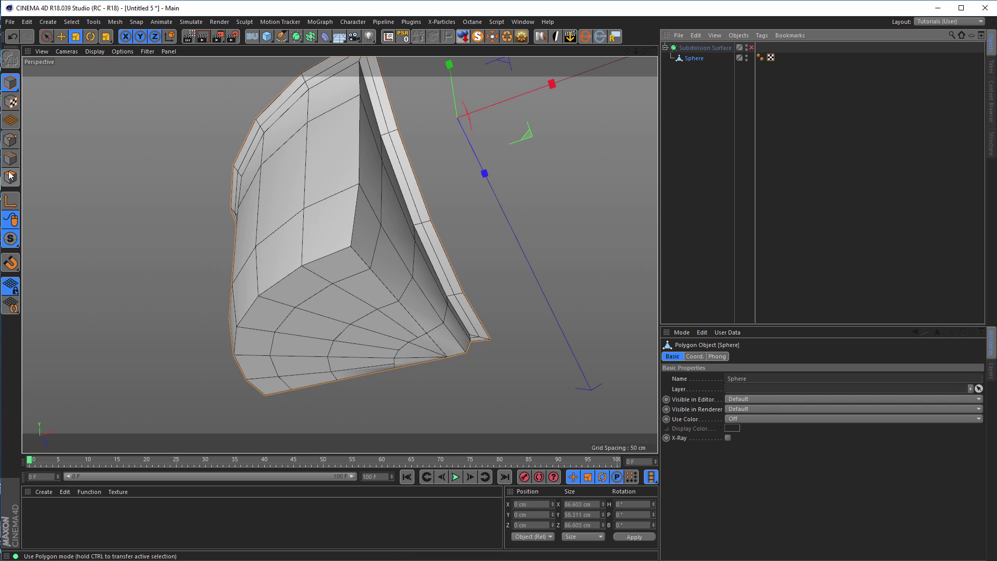
pyautogui.press('space')
pyautogui.moveTo(260, 385)
pyautogui.mouseDown()
pyautogui.moveTo(273, 305)
pyautogui.moveTo(333, 272)
pyautogui.moveTo(304, 269)
pyautogui.moveTo(307, 283)
pyautogui.mouseUp()
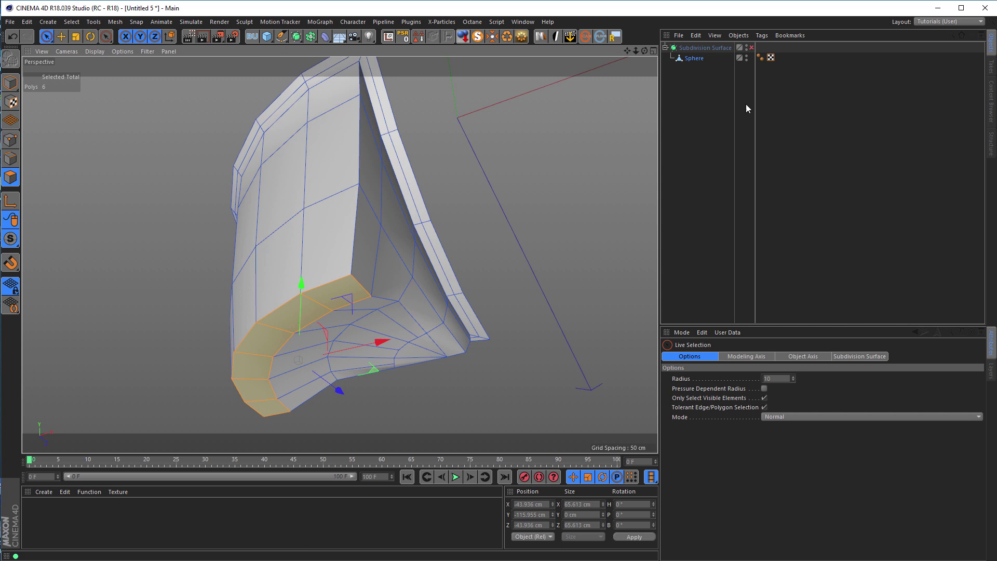
# Preview the selection with subdivision smoothing on, then turn it off and switch to Edges mode.
pyautogui.click(751, 48)
pyautogui.keyDown('alt'); pyautogui.moveTo(443, 319); pyautogui.dragTo(474, 290); pyautogui.keyUp('alt')
pyautogui.keyDown('alt'); pyautogui.moveTo(537, 287); pyautogui.dragTo(653, 210); pyautogui.keyUp('alt')
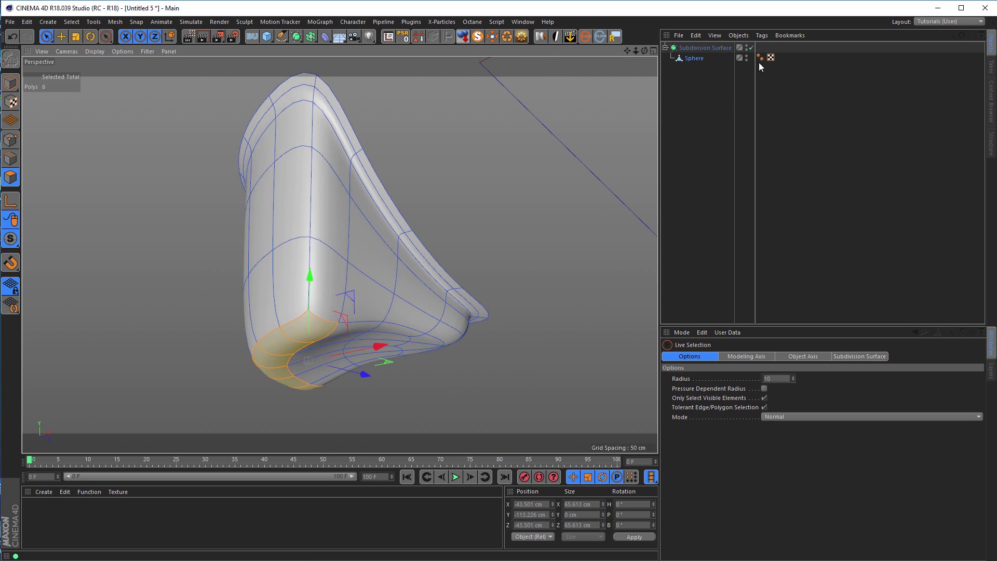
pyautogui.click(751, 47)
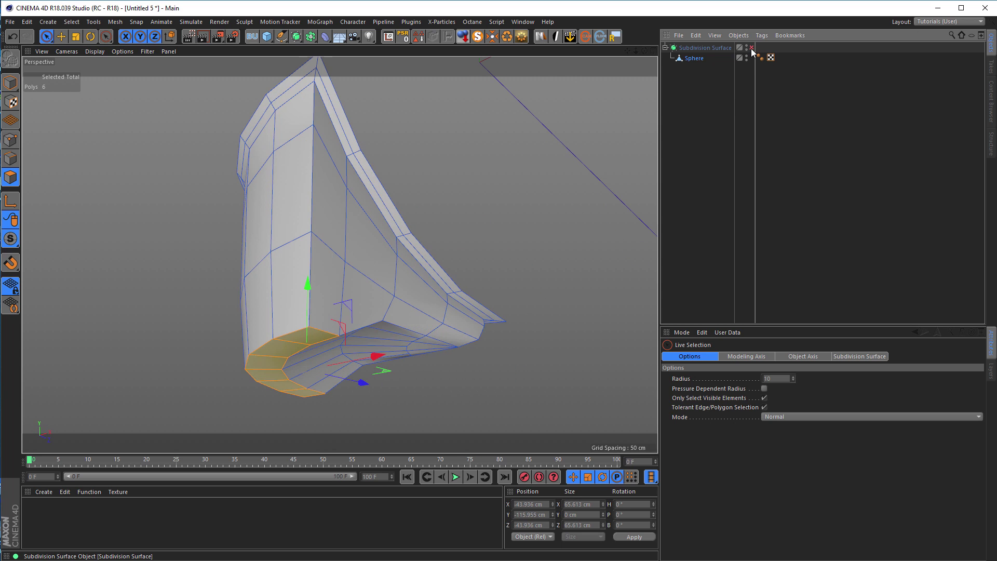
pyautogui.keyDown('alt'); pyautogui.moveTo(596, 244); pyautogui.dragTo(173, 251); pyautogui.keyUp('alt')
pyautogui.click(10, 158)
# Path-select six edges across the underside and move them down about 3 cm on Y.
pyautogui.press('u')
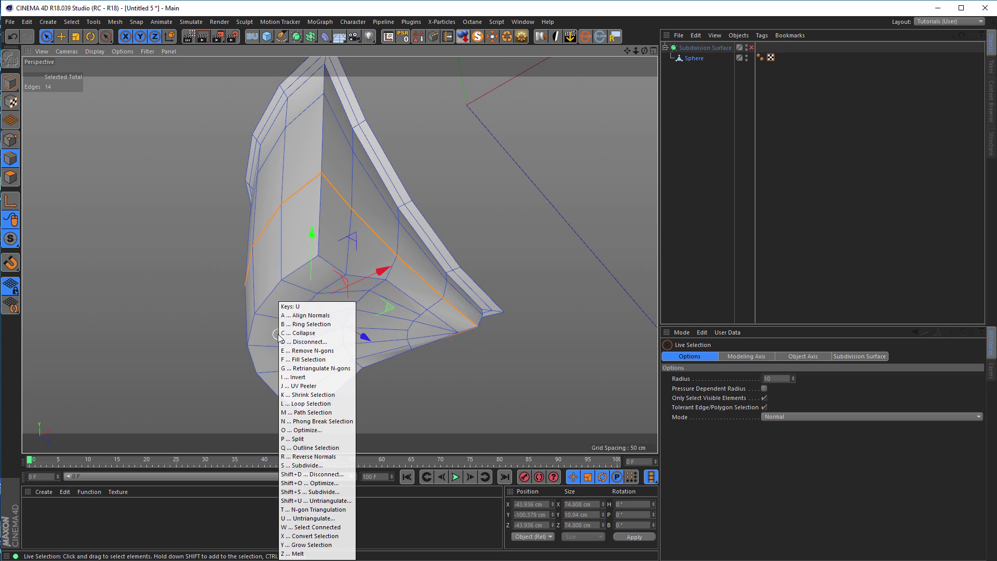
pyautogui.press('m')
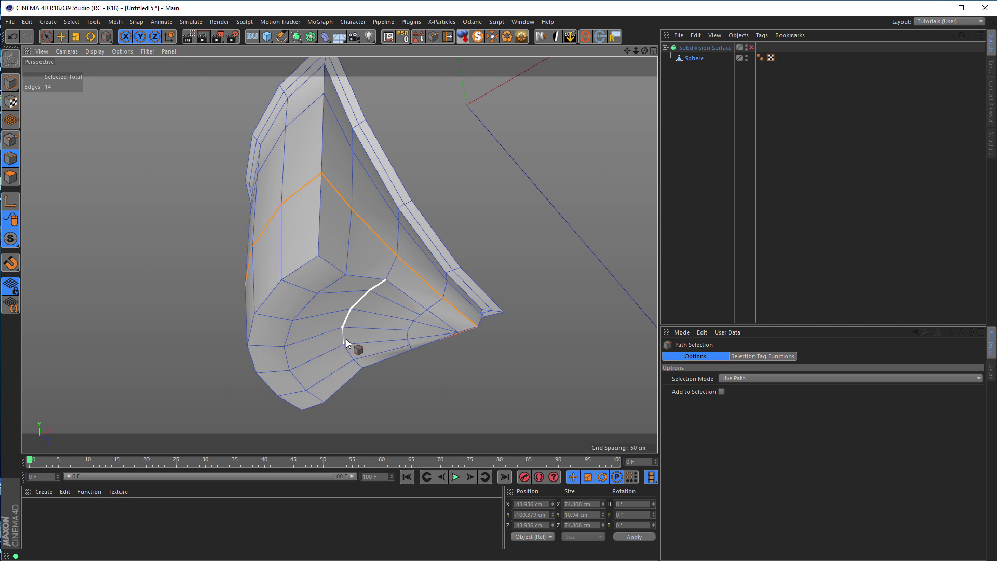
pyautogui.moveTo(362, 362); pyautogui.dragTo(366, 367)
pyautogui.press('e')
pyautogui.moveTo(372, 257); pyautogui.dragTo(370, 267)
# Preview the new groove with subdivision smoothing, turn it off, and return to Model mode.
pyautogui.keyDown('alt'); pyautogui.moveTo(381, 314); pyautogui.dragTo(395, 283); pyautogui.keyUp('alt')
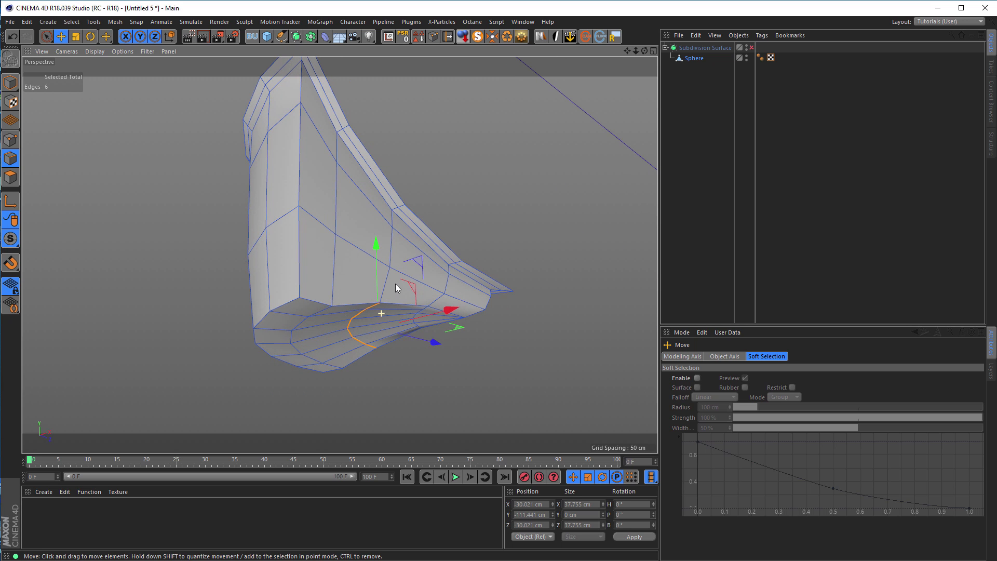
pyautogui.click(752, 47)
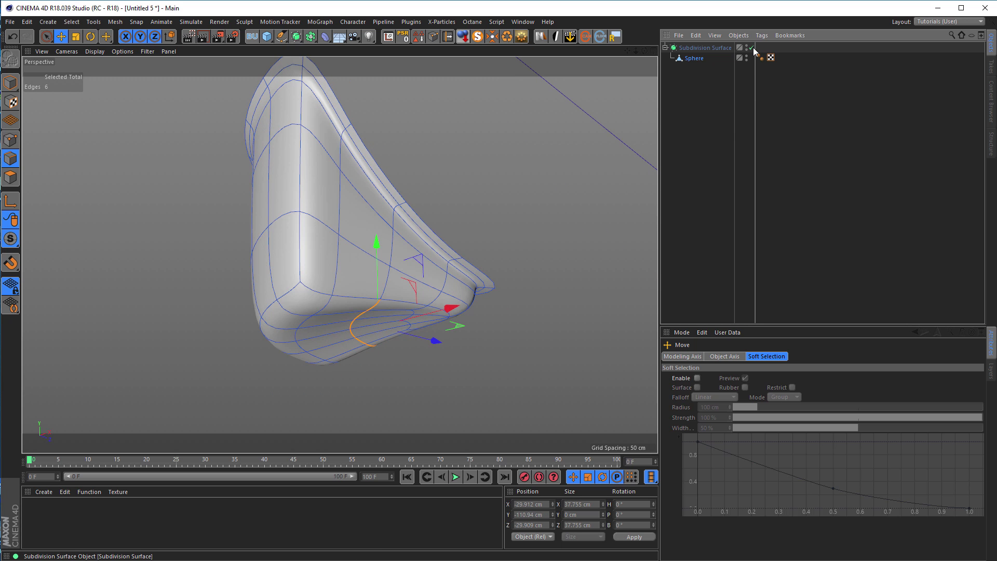
pyautogui.click(751, 47)
pyautogui.keyDown('alt'); pyautogui.moveTo(337, 291); pyautogui.dragTo(343, 255); pyautogui.keyUp('alt')
pyautogui.keyDown('alt'); pyautogui.moveTo(379, 242); pyautogui.dragTo(343, 254, button='right'); pyautogui.keyUp('alt')
pyautogui.keyDown('alt'); pyautogui.moveTo(343, 255); pyautogui.dragTo(322, 324, button='middle'); pyautogui.keyUp('alt')
pyautogui.keyDown('alt'); pyautogui.moveTo(323, 328); pyautogui.dragTo(363, 296); pyautogui.keyUp('alt')
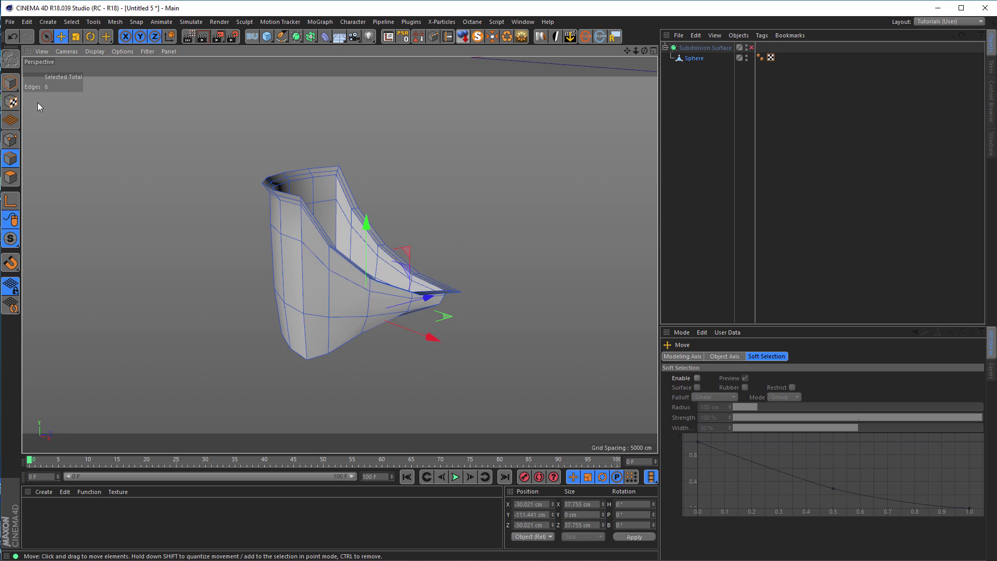
pyautogui.click(10, 82)
pyautogui.scroll(5, 420, 288)
pyautogui.keyDown('alt'); pyautogui.moveTo(405, 273); pyautogui.dragTo(367, 316); pyautogui.keyUp('alt')
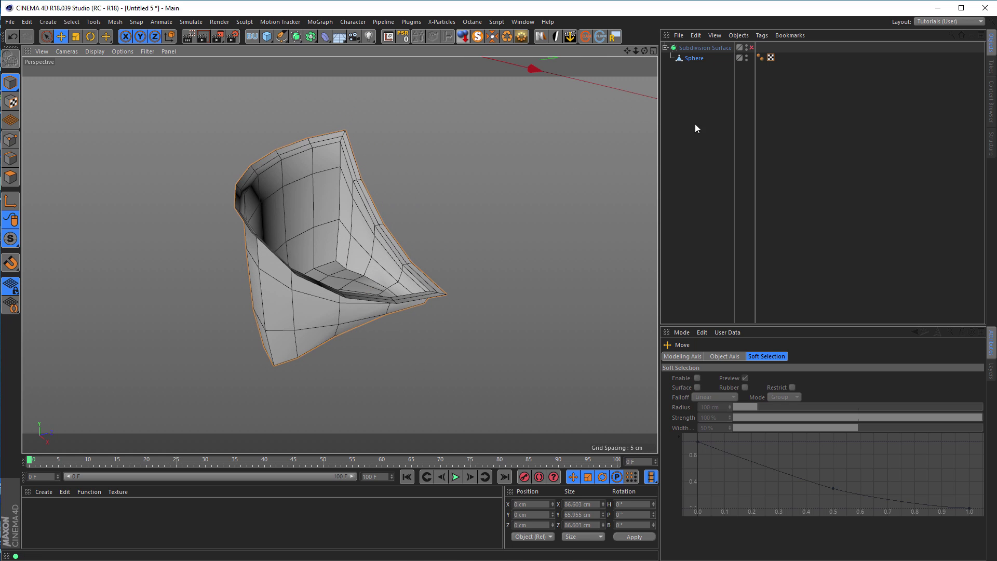
# Place the Sphere lobe mesh inside a new Cloner object.
pyautogui.click(694, 57)
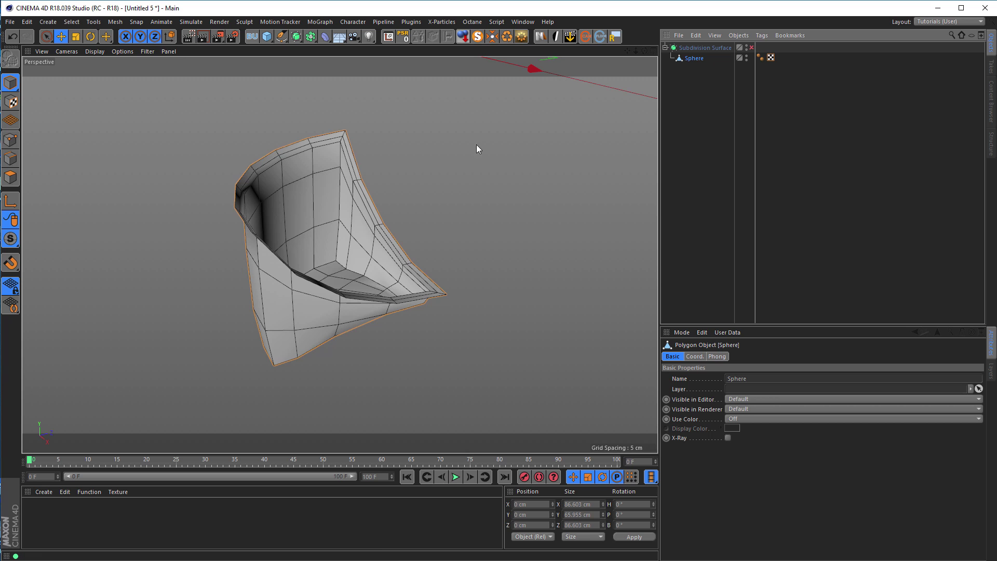
pyautogui.keyDown('alt'); pyautogui.moveTo(305, 273); pyautogui.dragTo(389, 278); pyautogui.keyUp('alt')
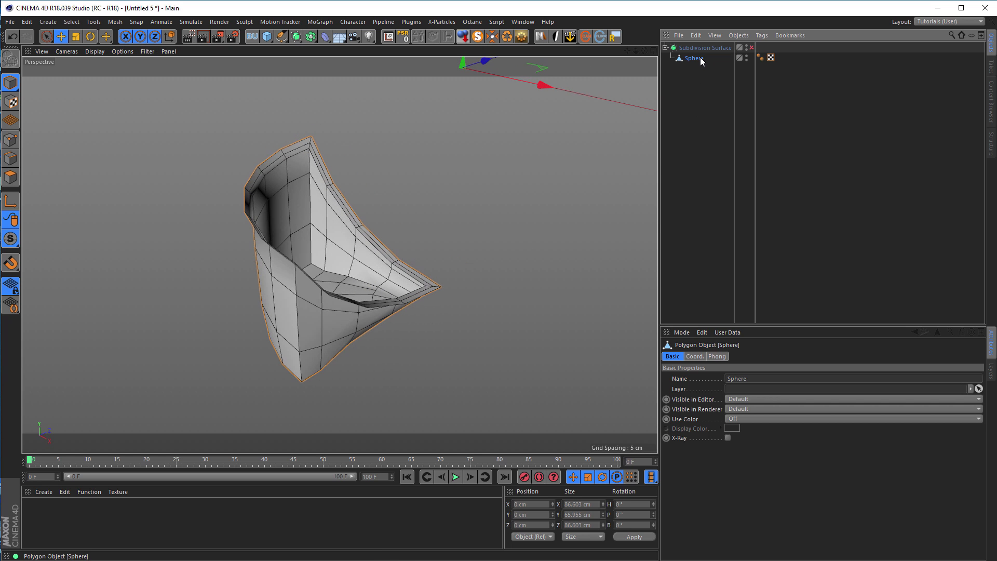
pyautogui.click(319, 23)
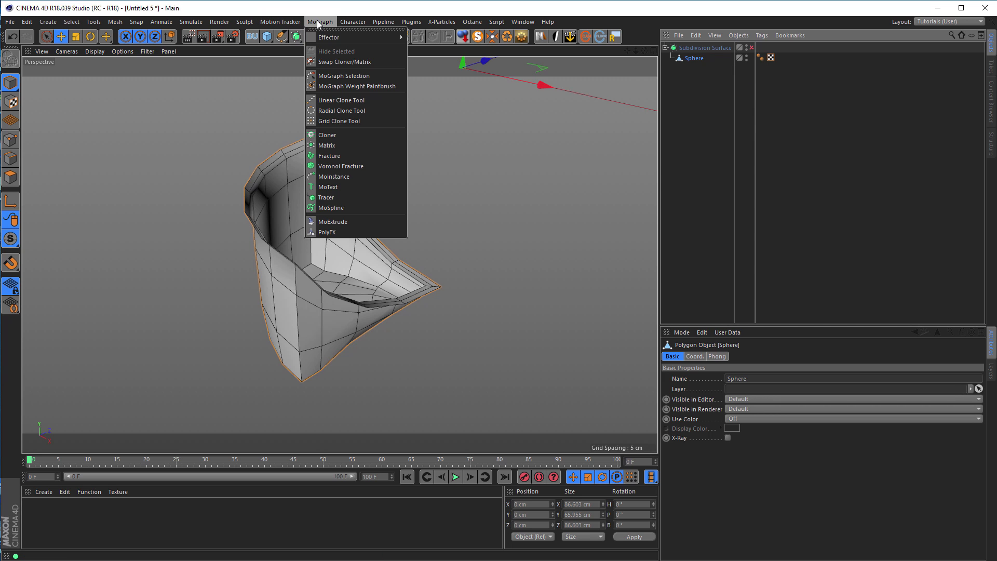
pyautogui.click(332, 137)
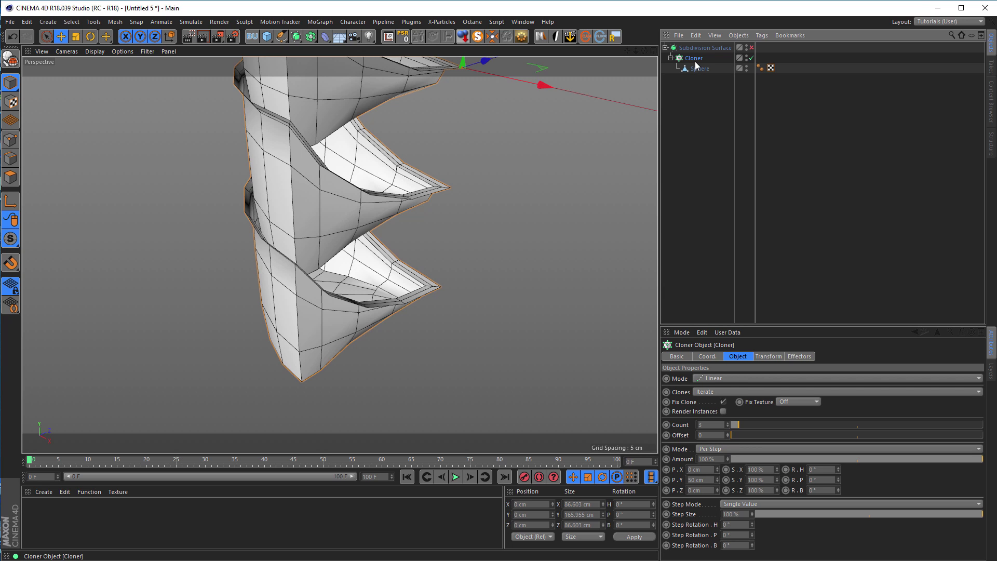
# Set the Cloner to Radial mode on the XZ plane with 4 clones and adjust the ring radius.
pyautogui.click(720, 380)
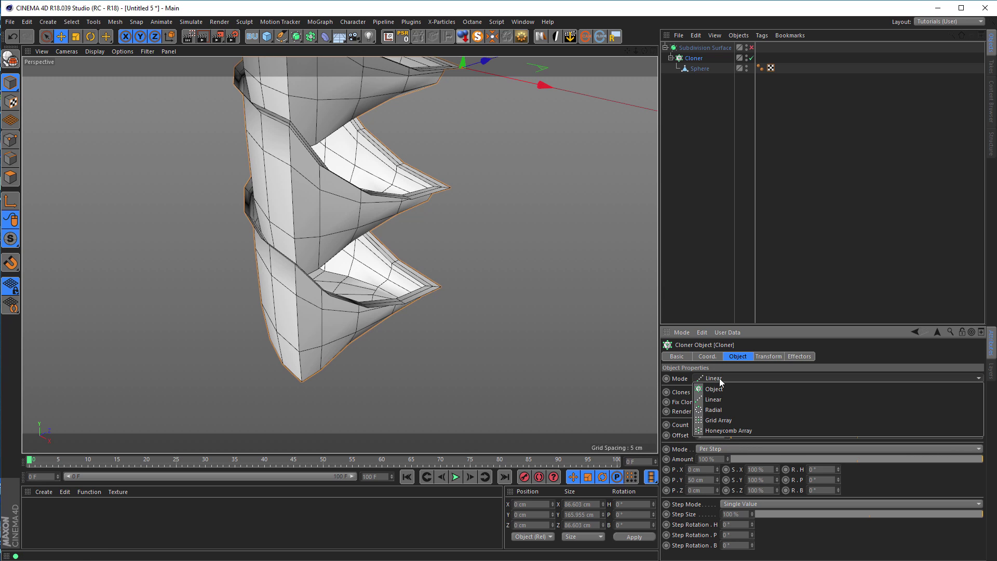
pyautogui.click(719, 410)
pyautogui.click(699, 445)
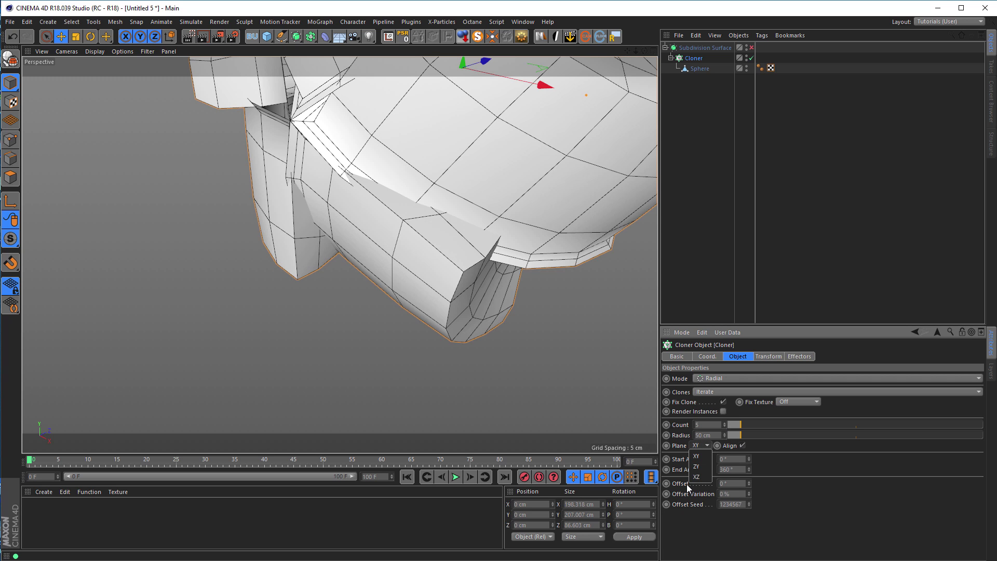
pyautogui.click(699, 475)
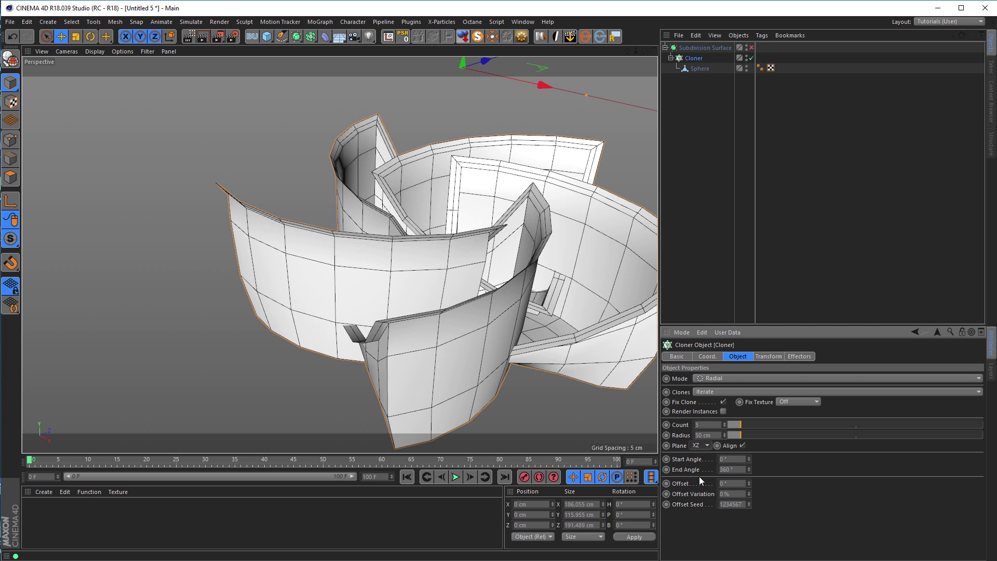
pyautogui.click(725, 427)
pyautogui.moveTo(726, 438); pyautogui.dragTo(696, 441)
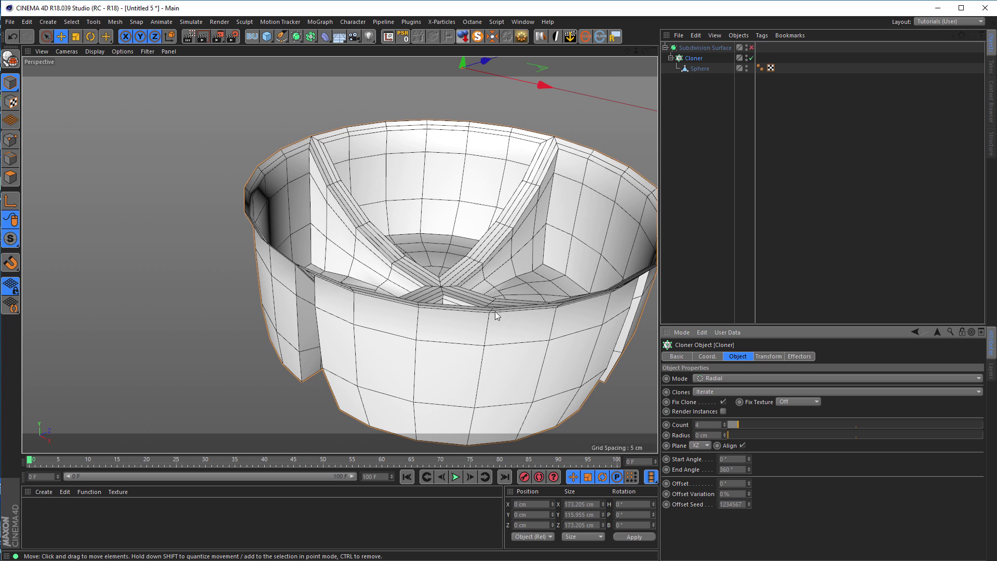
# Enable the Subdivision Surface to smooth the four-lobed bowl.
pyautogui.keyDown('alt'); pyautogui.moveTo(443, 308); pyautogui.dragTo(379, 289, button='middle'); pyautogui.keyUp('alt')
pyautogui.keyDown('alt'); pyautogui.moveTo(380, 287); pyautogui.dragTo(390, 303); pyautogui.keyUp('alt')
pyautogui.keyDown('alt'); pyautogui.moveTo(351, 286); pyautogui.dragTo(335, 298, button='right'); pyautogui.keyUp('alt')
pyautogui.keyDown('alt'); pyautogui.moveTo(334, 298); pyautogui.dragTo(394, 312); pyautogui.keyUp('alt')
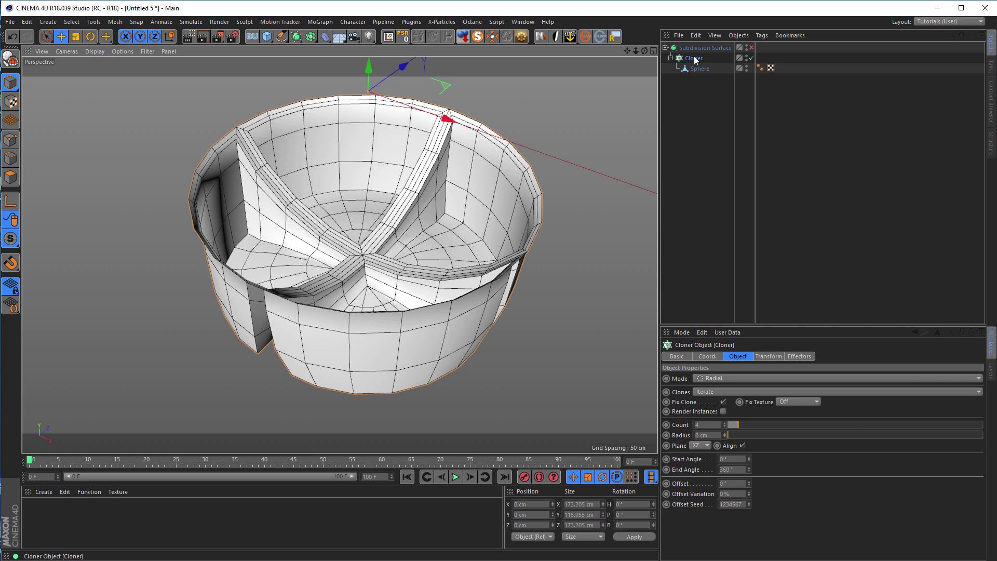
pyautogui.moveTo(506, 208)
pyautogui.keyDown('alt'); pyautogui.mouseDown()
pyautogui.moveTo(512, 171)
pyautogui.moveTo(513, 217)
pyautogui.mouseUp(); pyautogui.keyUp('alt')
pyautogui.keyDown('alt'); pyautogui.moveTo(513, 217); pyautogui.dragTo(507, 238, button='middle'); pyautogui.keyUp('alt')
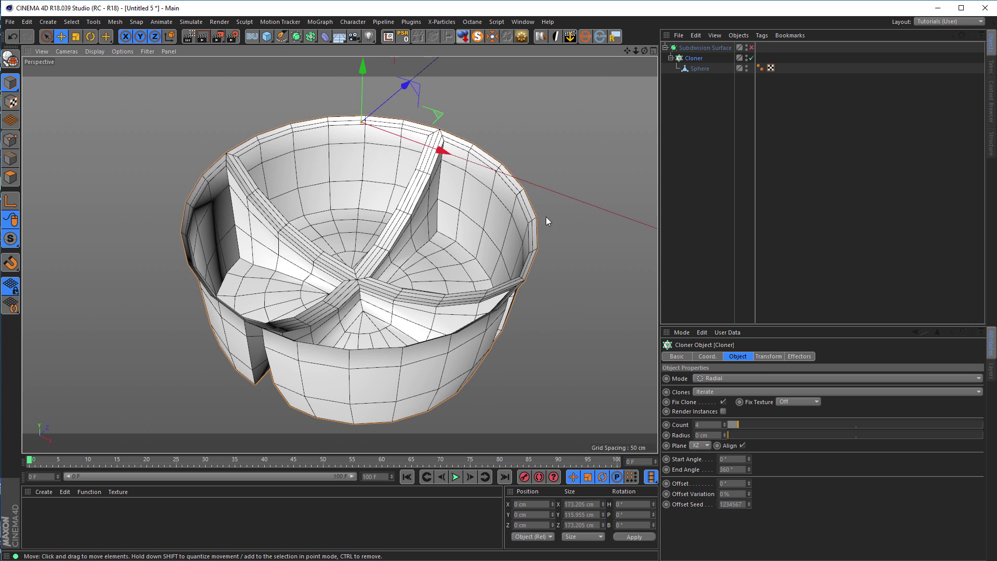
pyautogui.click(752, 46)
pyautogui.moveTo(384, 277)
pyautogui.keyDown('alt'); pyautogui.mouseDown()
pyautogui.moveTo(344, 338)
pyautogui.moveTo(307, 210)
pyautogui.moveTo(394, 229)
pyautogui.moveTo(435, 220)
pyautogui.moveTo(400, 278)
pyautogui.mouseUp(); pyautogui.keyUp('alt')
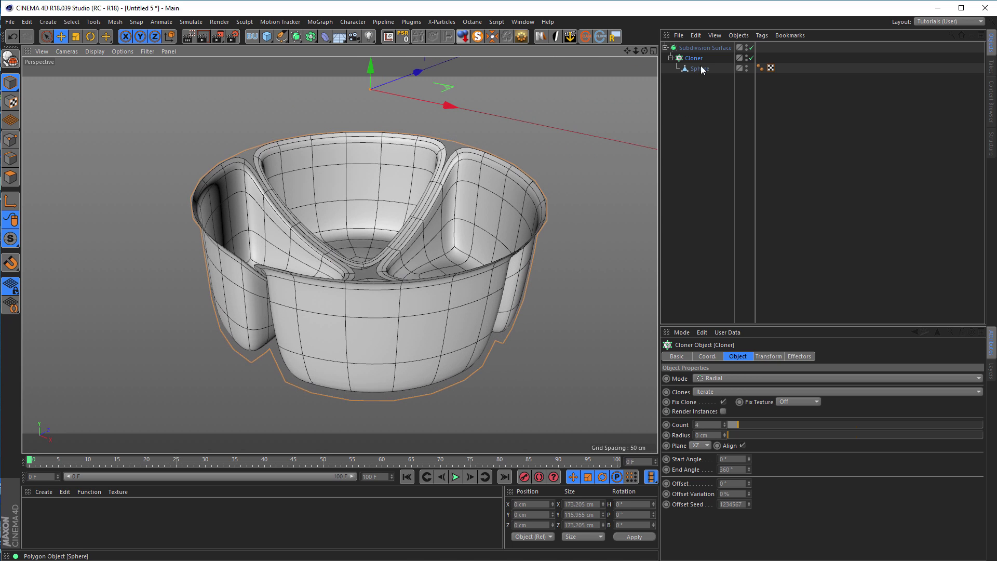
# Add a Connect object above the Cloner to merge the four clones into one mesh.
pyautogui.click(310, 38)
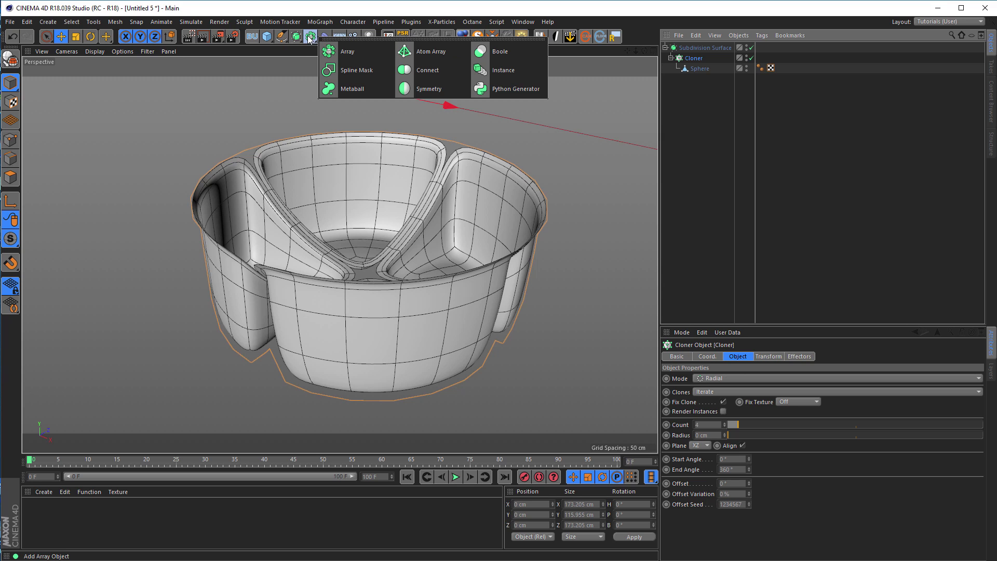
pyautogui.click(421, 71)
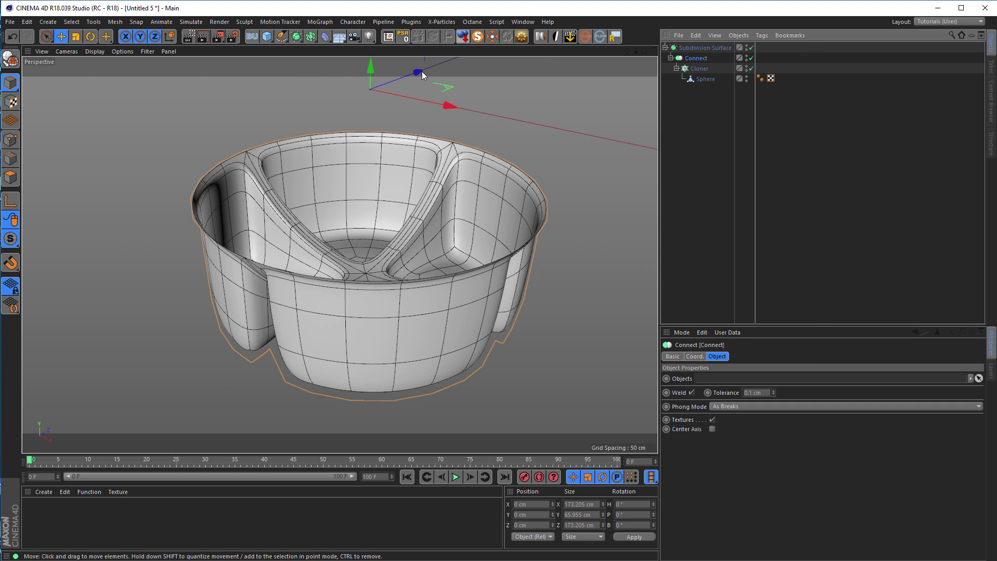
pyautogui.keyDown('alt'); pyautogui.moveTo(410, 277); pyautogui.dragTo(307, 376); pyautogui.keyUp('alt')
pyautogui.keyDown('alt'); pyautogui.moveTo(313, 316); pyautogui.dragTo(345, 306); pyautogui.keyUp('alt')
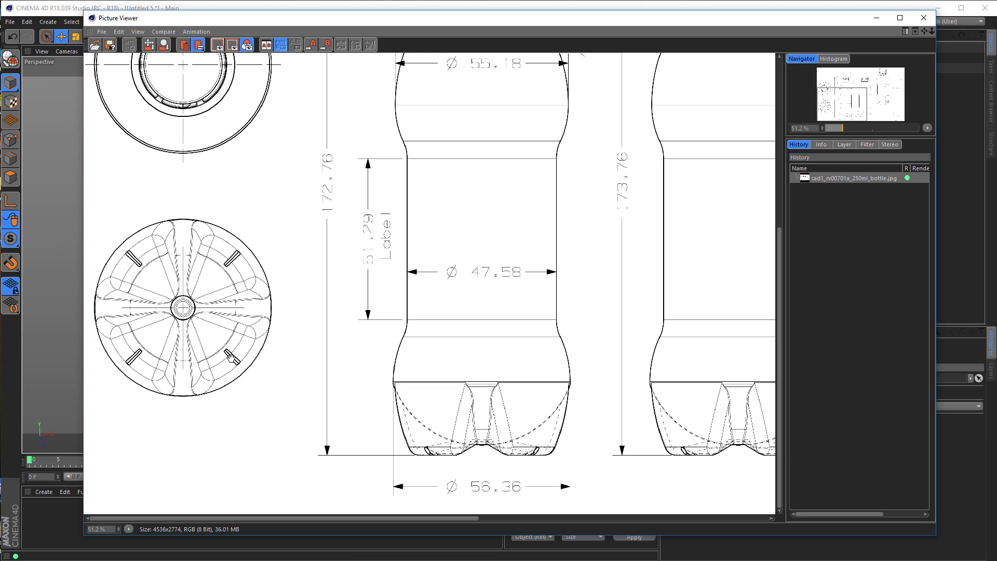
# Close the reference image, disable the Subdivision, Connect and Cloner generators, and select the Sphere in Edges mode.
pyautogui.click(877, 18)
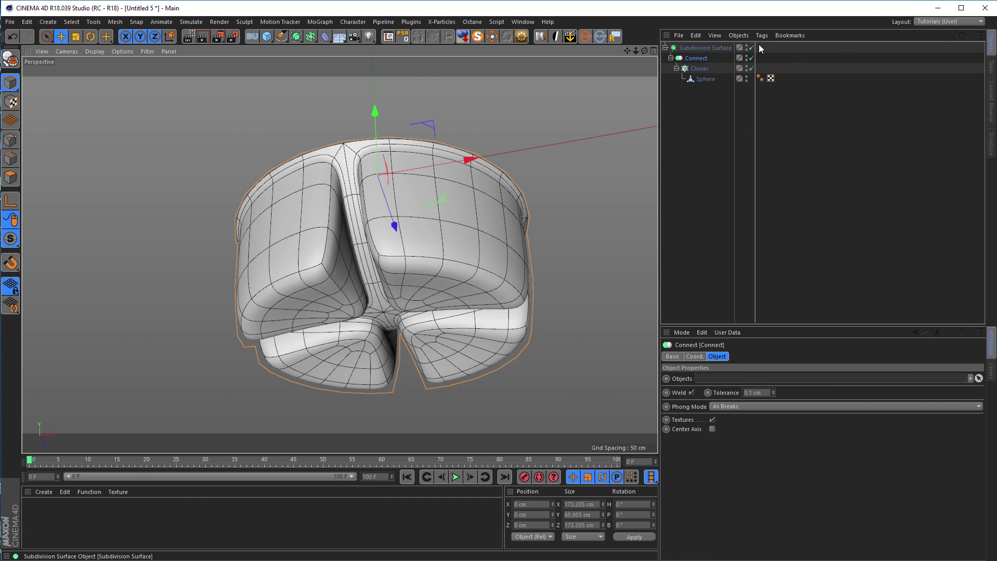
pyautogui.moveTo(751, 47); pyautogui.dragTo(751, 68)
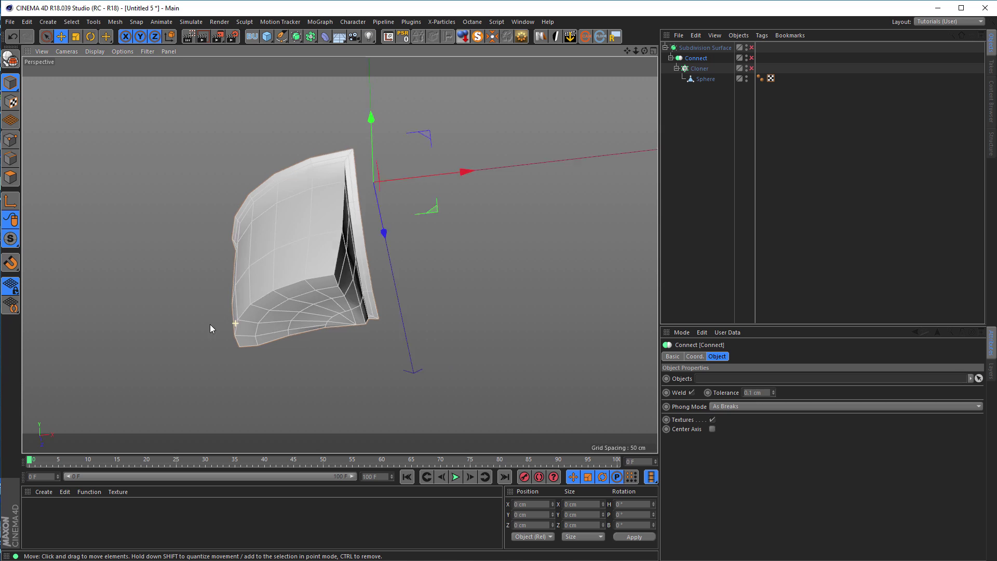
pyautogui.click(11, 159)
pyautogui.click(705, 79)
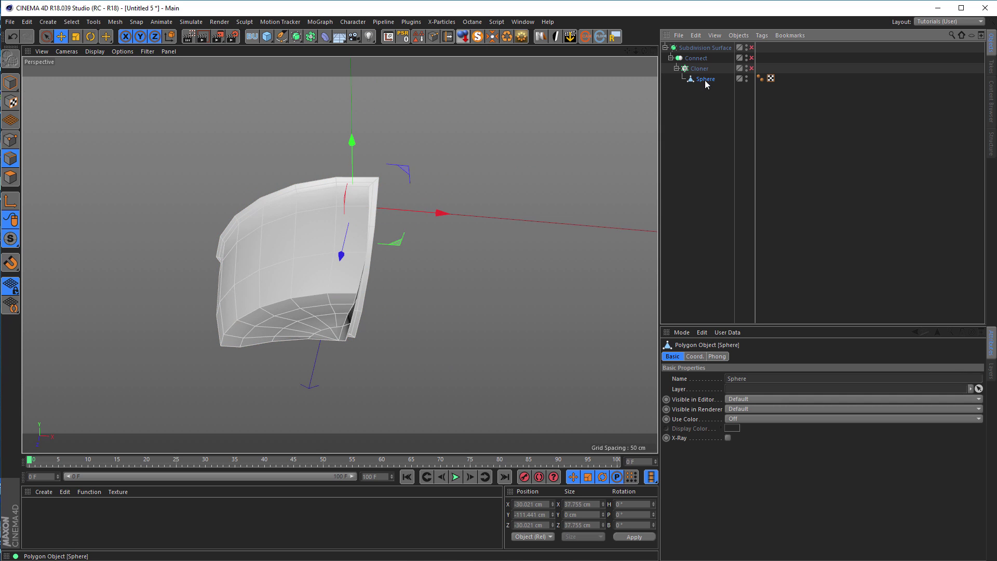
# Select three edges along the lobe piece's side with Live Selection.
pyautogui.doubleClick(229, 332)
pyautogui.scroll(5, 302, 305)
pyautogui.press('9')
pyautogui.click(277, 257)
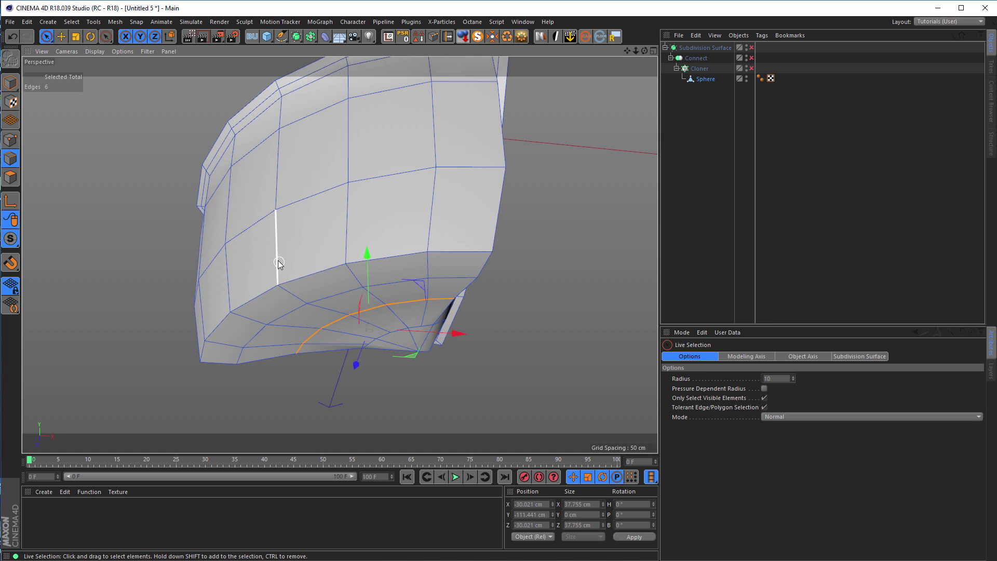
pyautogui.keyDown('shift'); pyautogui.click(291, 298); pyautogui.keyUp('shift')
pyautogui.keyDown('shift'); pyautogui.click(328, 310); pyautogui.keyUp('shift')
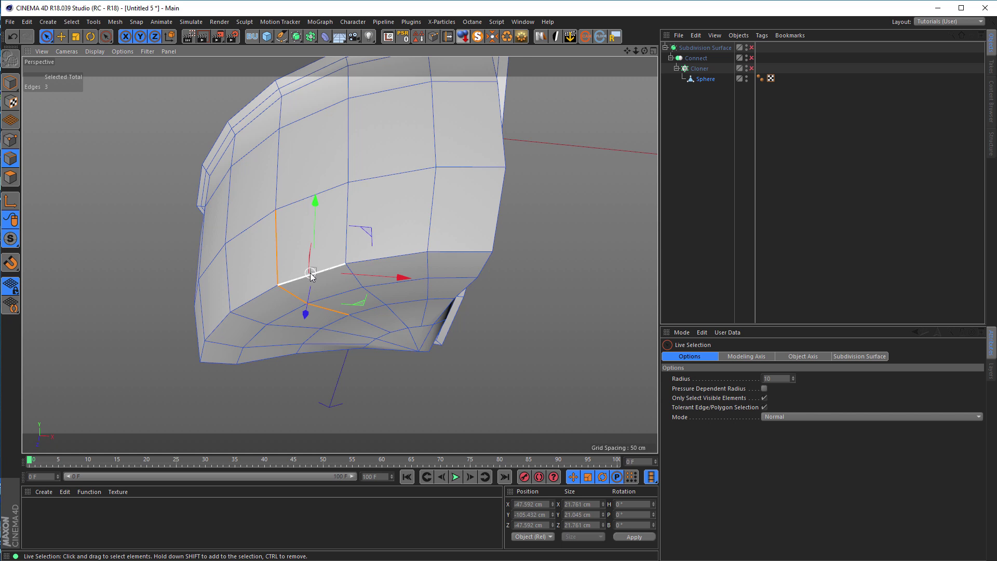
pyautogui.keyDown('alt'); pyautogui.moveTo(310, 273); pyautogui.dragTo(339, 320, button='middle'); pyautogui.keyUp('alt')
pyautogui.moveTo(338, 320)
pyautogui.keyDown('alt'); pyautogui.mouseDown()
pyautogui.moveTo(304, 337)
pyautogui.moveTo(316, 311)
pyautogui.moveTo(335, 316)
pyautogui.mouseUp(); pyautogui.keyUp('alt')
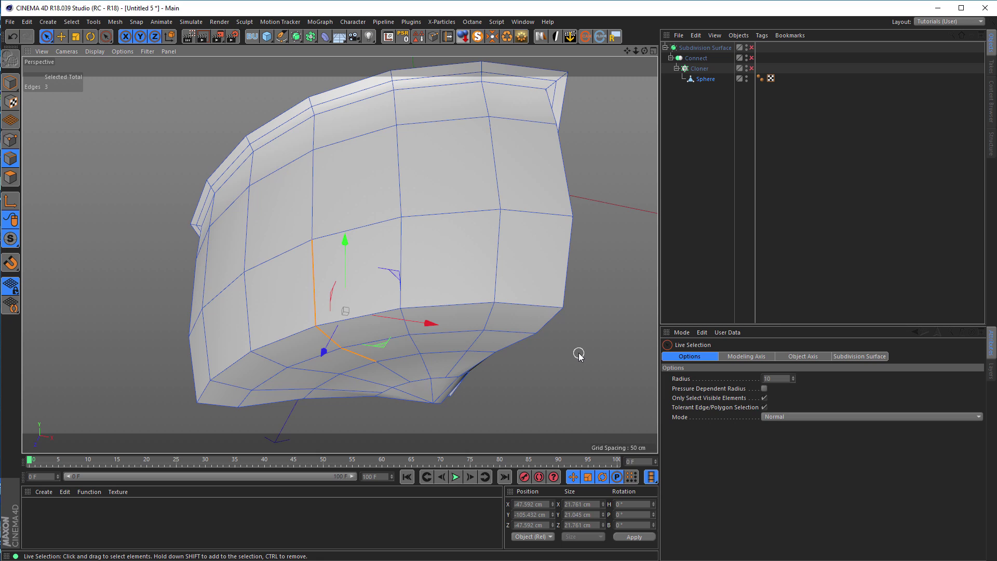
# Bevel the three edges with a 2.3 cm Chamfer into a narrow strip.
pyautogui.press('m')
pyautogui.press('s')
pyautogui.moveTo(551, 380); pyautogui.dragTo(563, 380)
pyautogui.keyDown('alt'); pyautogui.moveTo(412, 344); pyautogui.dragTo(408, 359); pyautogui.keyUp('alt')
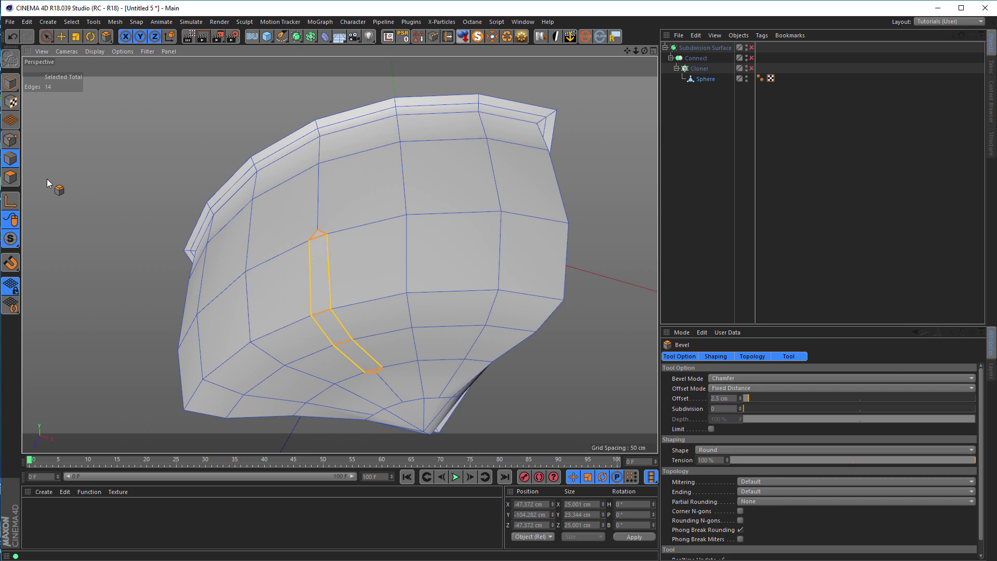
# Extrude the strip's polygons inward about 1.57 cm to recess a groove.
pyautogui.click(10, 177)
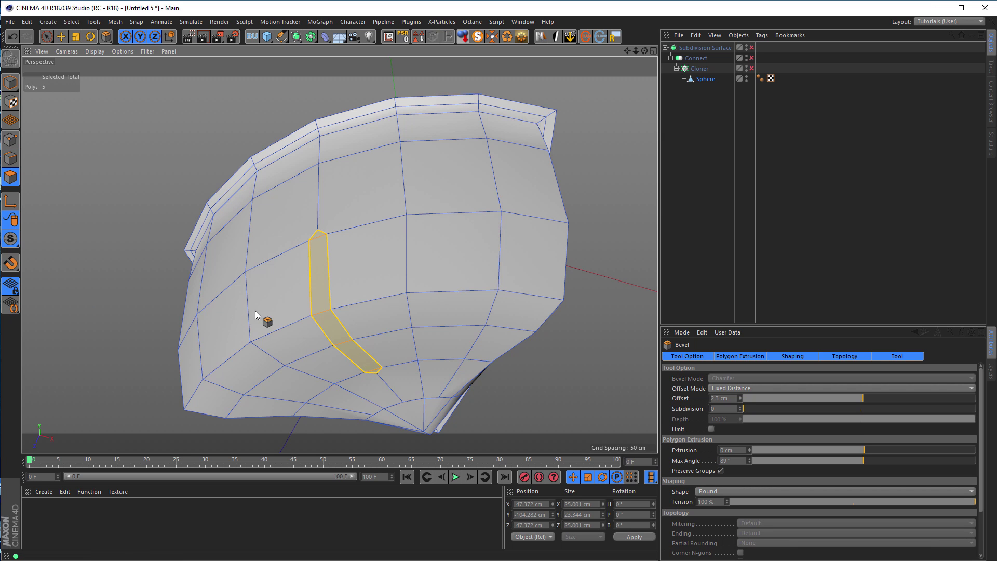
pyautogui.keyDown('alt'); pyautogui.moveTo(254, 311); pyautogui.dragTo(335, 275); pyautogui.keyUp('alt')
pyautogui.keyDown('alt'); pyautogui.moveTo(335, 275); pyautogui.dragTo(349, 272, button='right'); pyautogui.keyUp('alt')
pyautogui.keyDown('alt'); pyautogui.moveTo(349, 271); pyautogui.dragTo(344, 266); pyautogui.keyUp('alt')
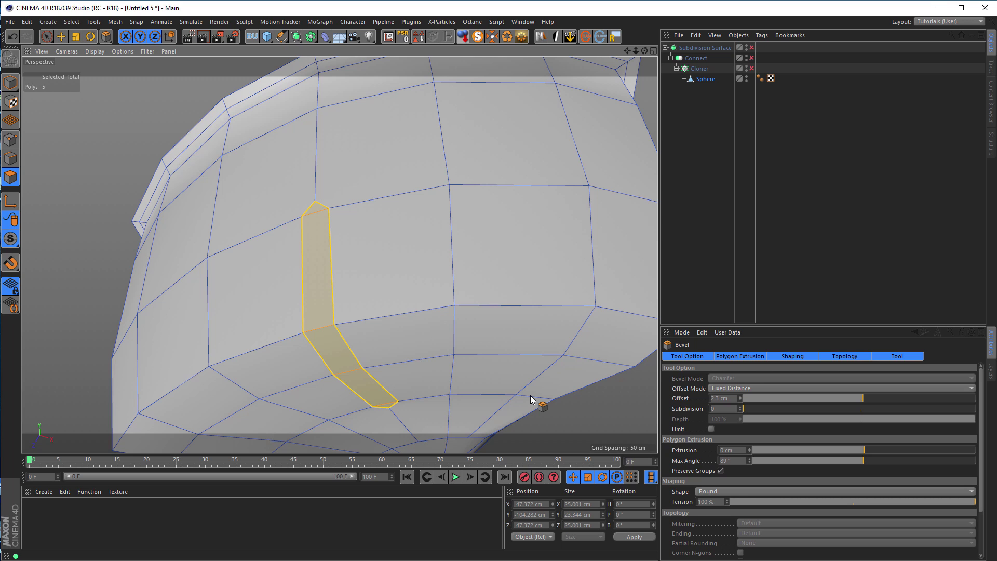
pyautogui.press('d')
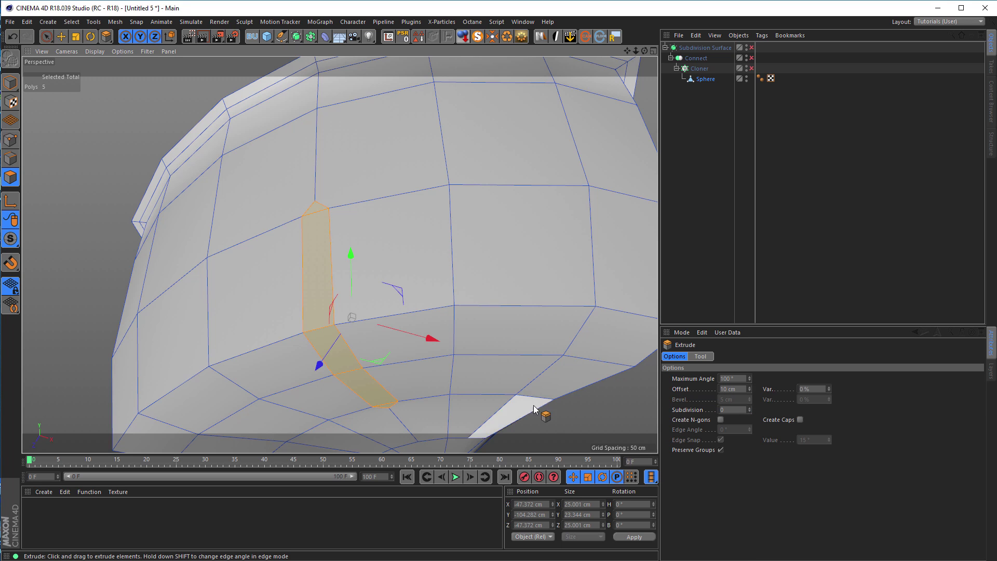
pyautogui.moveTo(612, 397); pyautogui.dragTo(610, 397)
pyautogui.moveTo(352, 316); pyautogui.dragTo(352, 316)
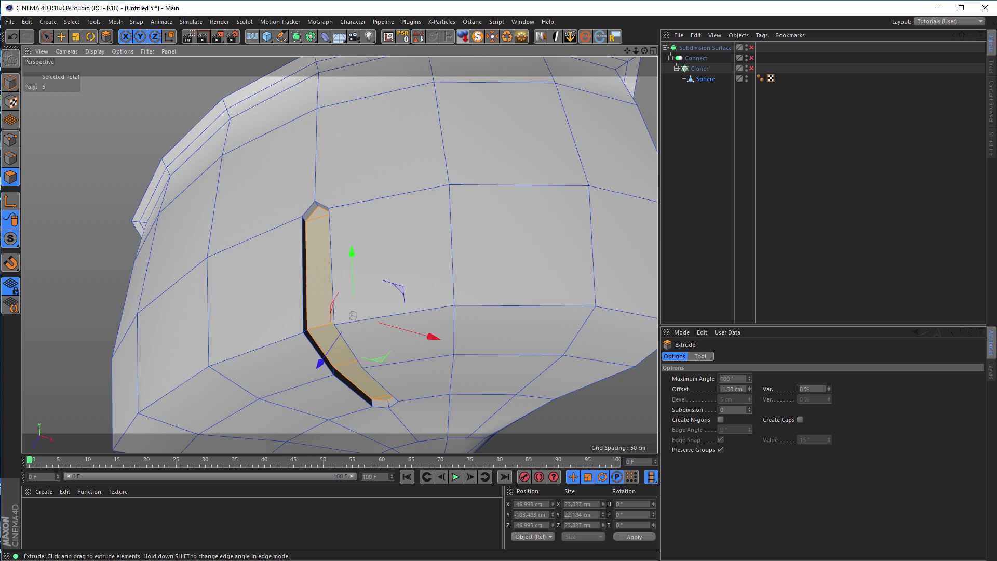
pyautogui.moveTo(619, 397); pyautogui.dragTo(597, 398)
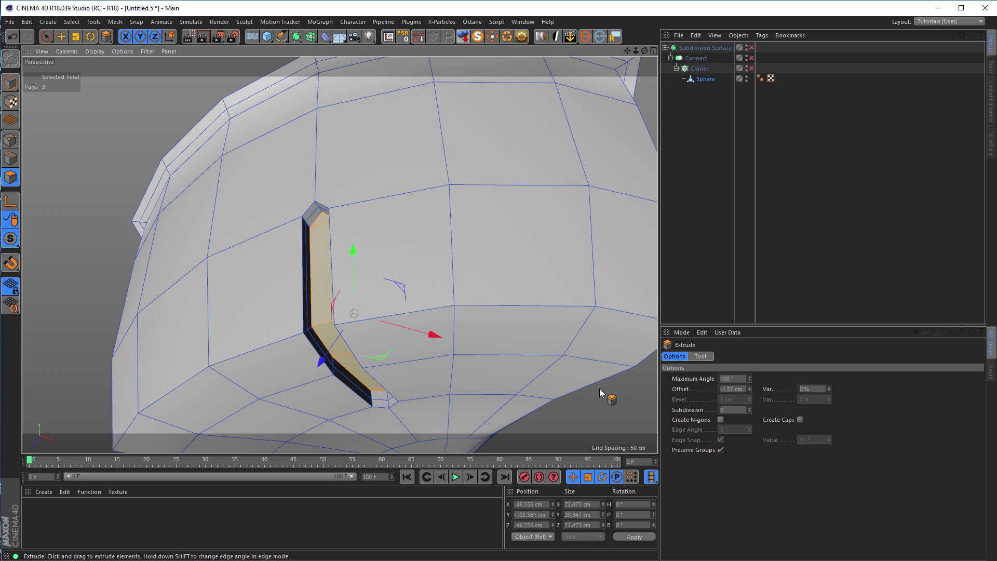
# Preview the groove with subdivision smoothing in Model mode, then turn it off and reselect the Sphere.
pyautogui.click(10, 82)
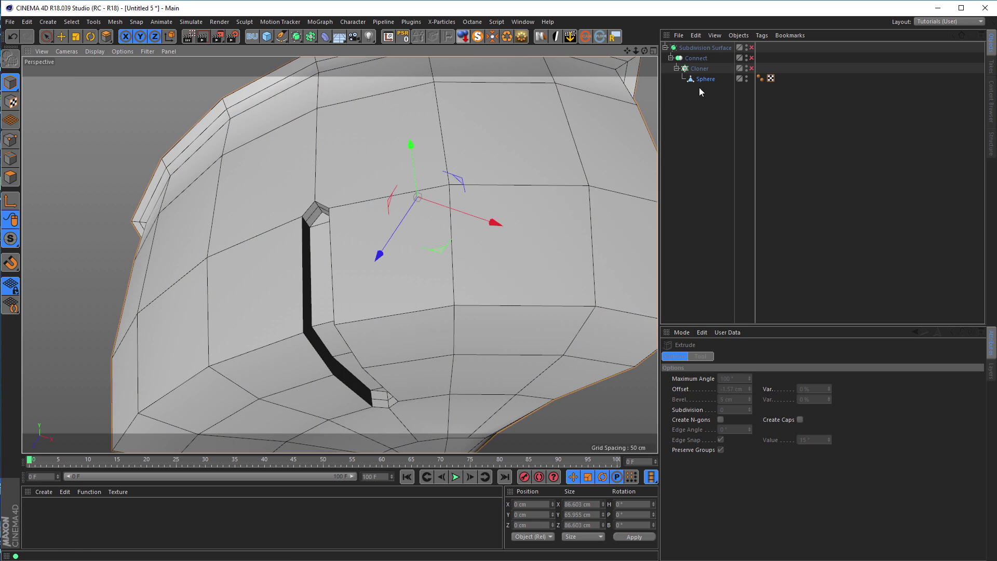
pyautogui.click(752, 47)
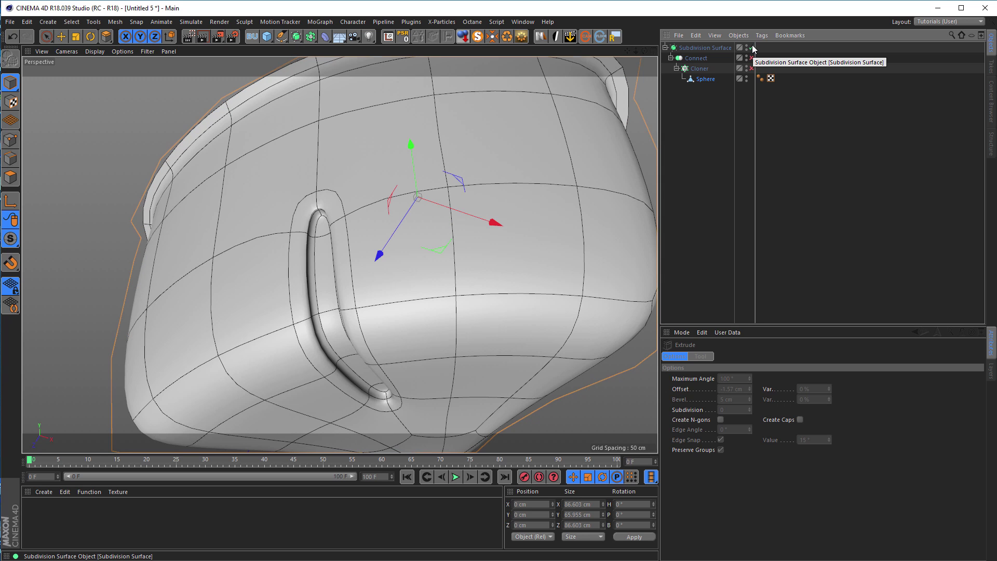
pyautogui.click(751, 47)
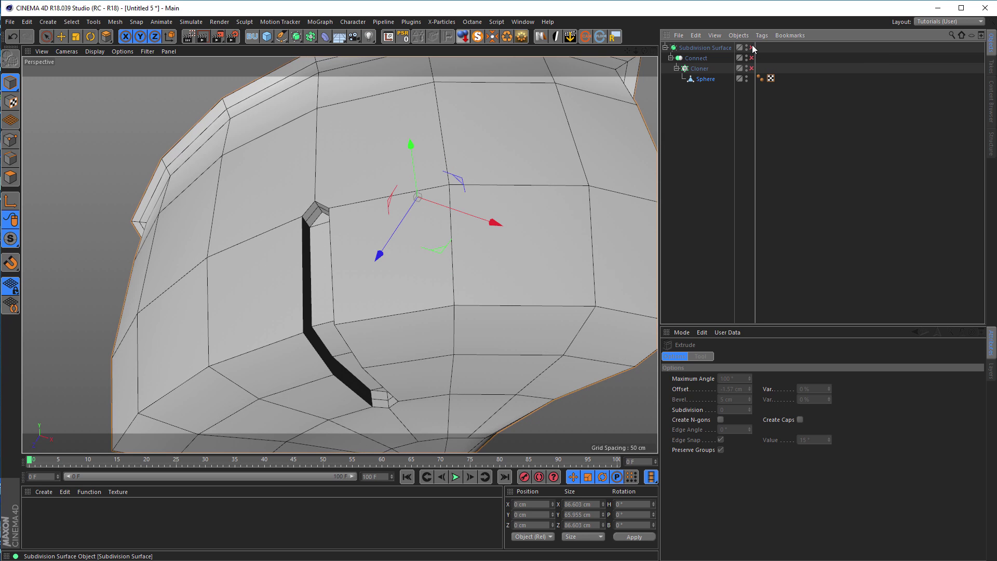
pyautogui.keyDown('alt'); pyautogui.moveTo(334, 238); pyautogui.dragTo(292, 240); pyautogui.keyUp('alt')
pyautogui.scroll(6, 310, 218)
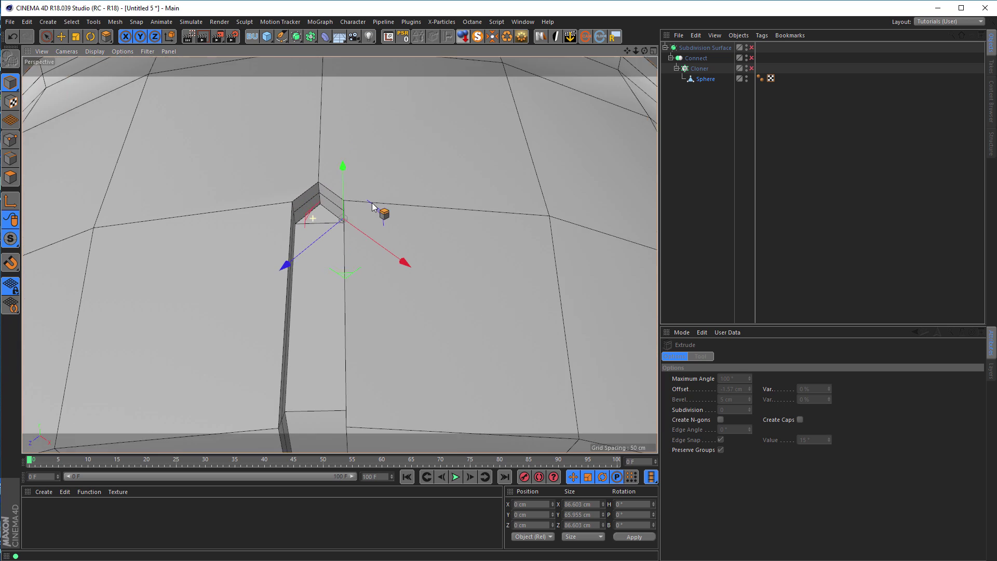
pyautogui.scroll(2, 320, 226)
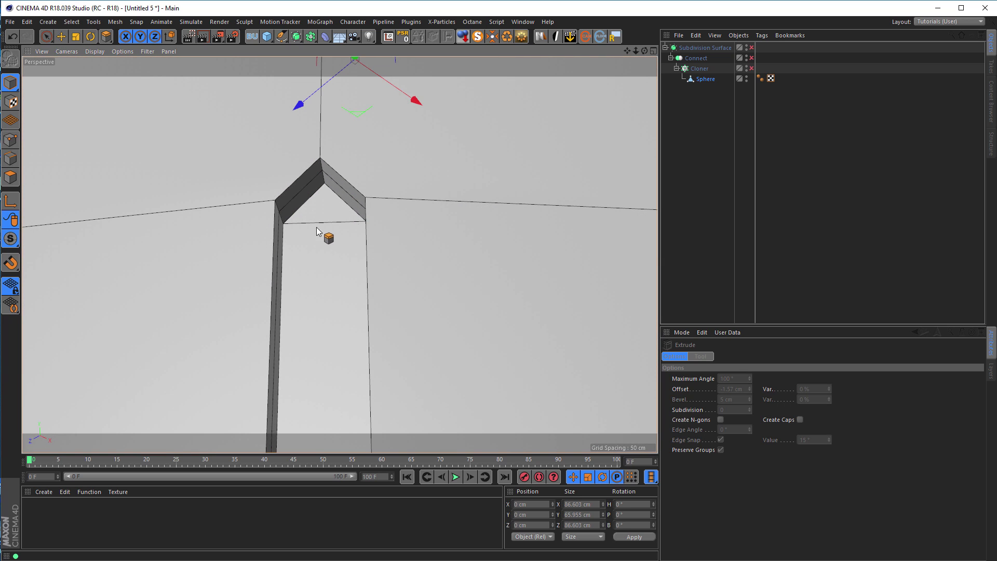
pyautogui.scroll(-5, 394, 247)
pyautogui.keyDown('alt'); pyautogui.moveTo(395, 216); pyautogui.dragTo(439, 292); pyautogui.keyUp('alt')
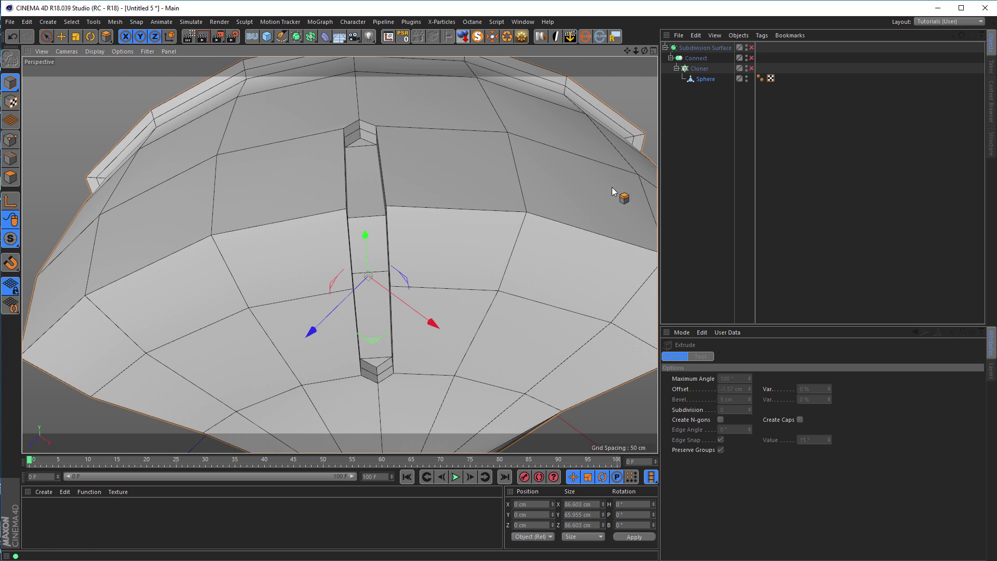
pyautogui.click(703, 78)
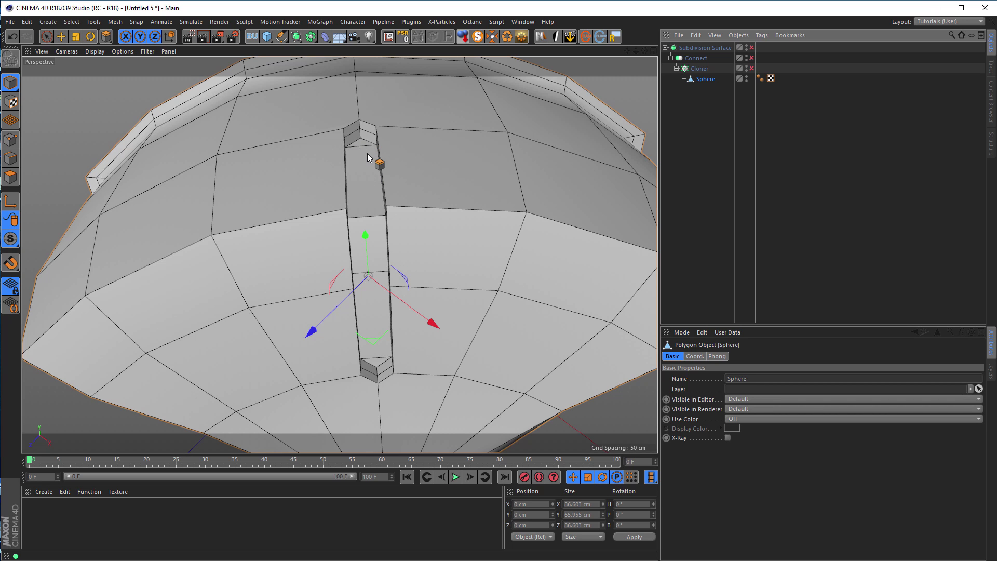
# Select the groove strip's top, middle and bottom cross edges with Live Selection.
pyautogui.click(11, 159)
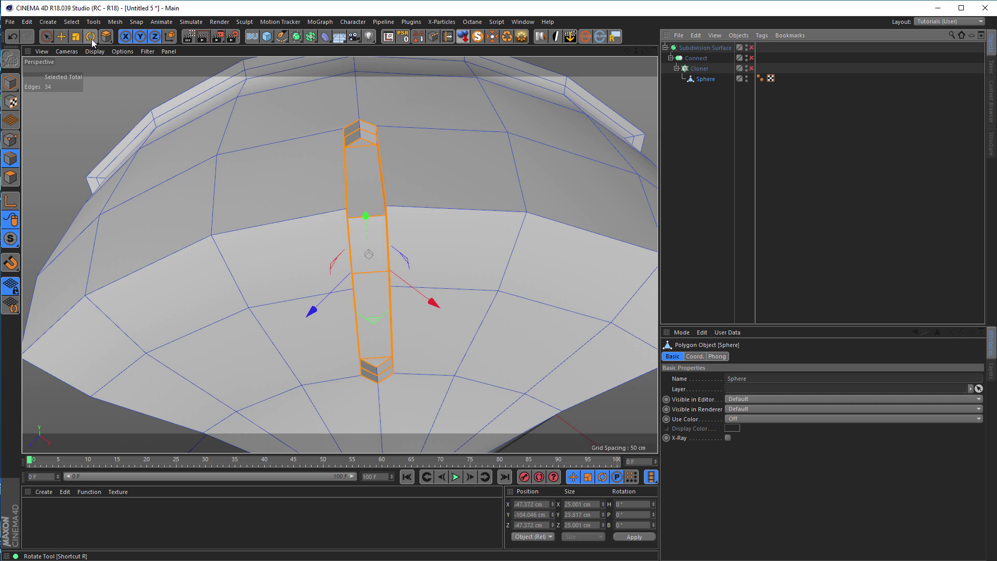
pyautogui.click(46, 36)
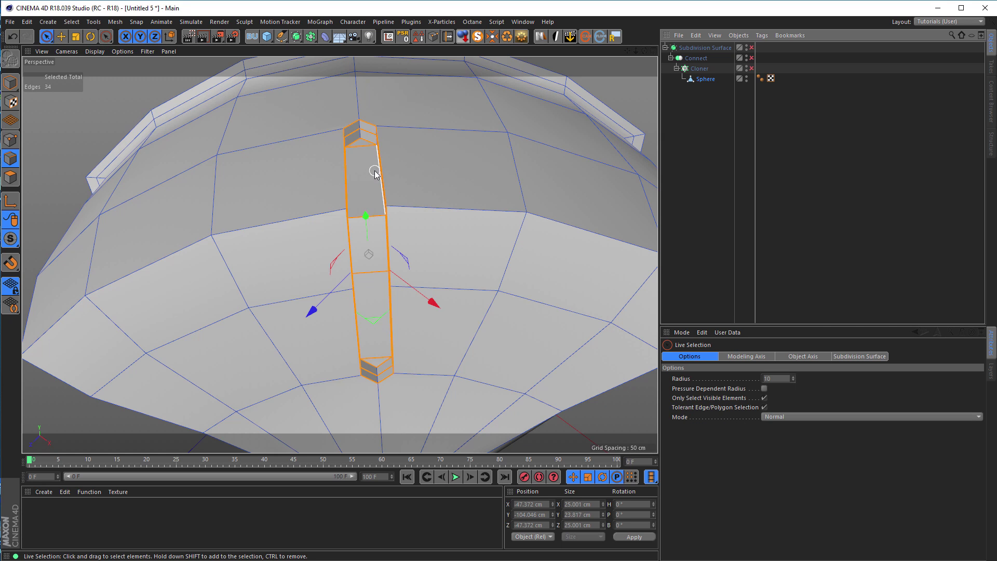
pyautogui.click(362, 149)
pyautogui.keyDown('shift'); pyautogui.click(374, 275); pyautogui.keyUp('shift')
pyautogui.keyDown('shift'); pyautogui.click(378, 358); pyautogui.keyUp('shift')
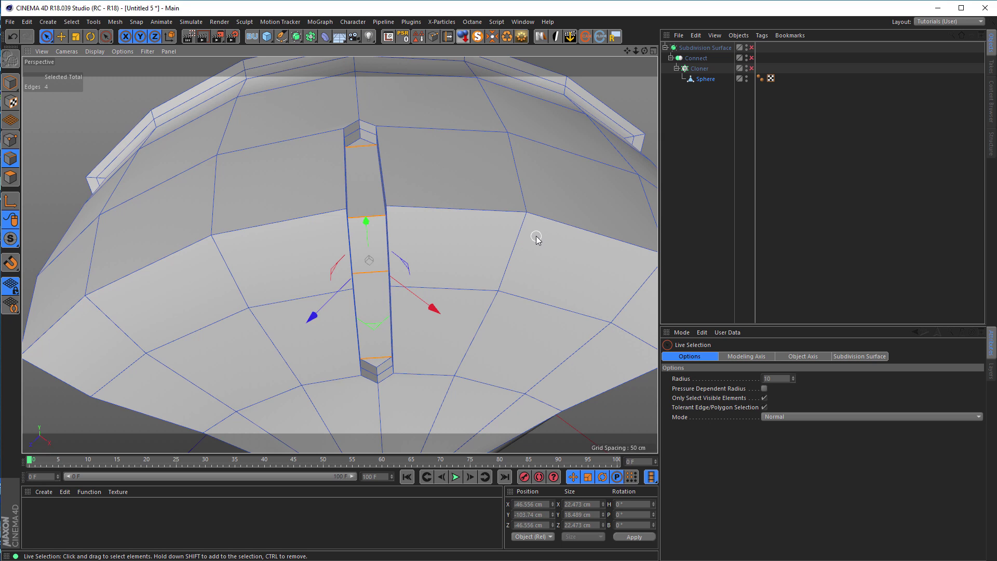
# Connect the selected edges to cut a new edge down the groove's middle.
pyautogui.press('m')
pyautogui.press('m')
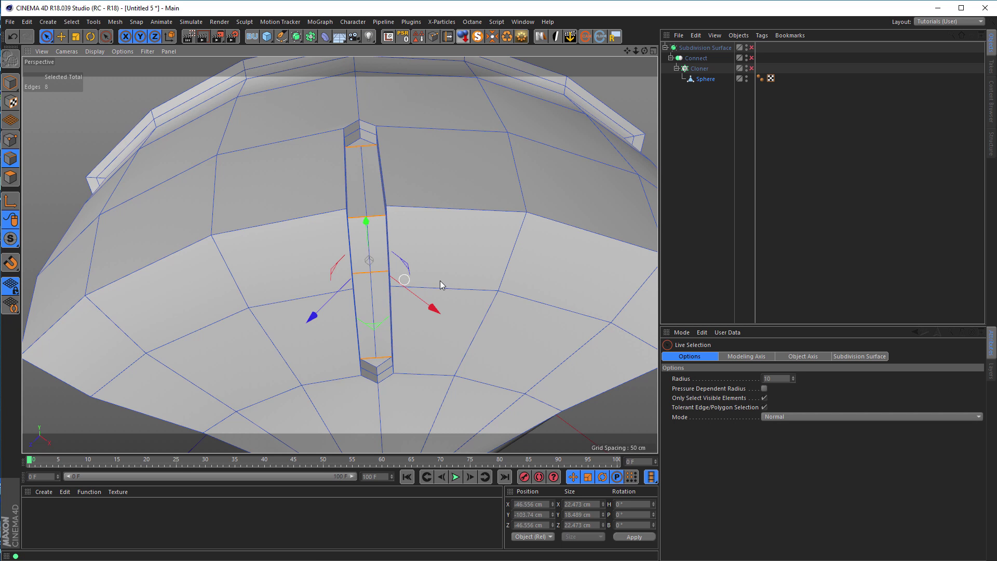
pyautogui.keyDown('alt'); pyautogui.moveTo(405, 225); pyautogui.dragTo(397, 178); pyautogui.keyUp('alt')
pyautogui.keyDown('alt'); pyautogui.moveTo(373, 101); pyautogui.dragTo(385, 226, button='middle'); pyautogui.keyUp('alt')
pyautogui.keyDown('alt'); pyautogui.moveTo(385, 226); pyautogui.dragTo(384, 208); pyautogui.keyUp('alt')
pyautogui.keyDown('alt'); pyautogui.moveTo(384, 212); pyautogui.dragTo(459, 210, button='right'); pyautogui.keyUp('alt')
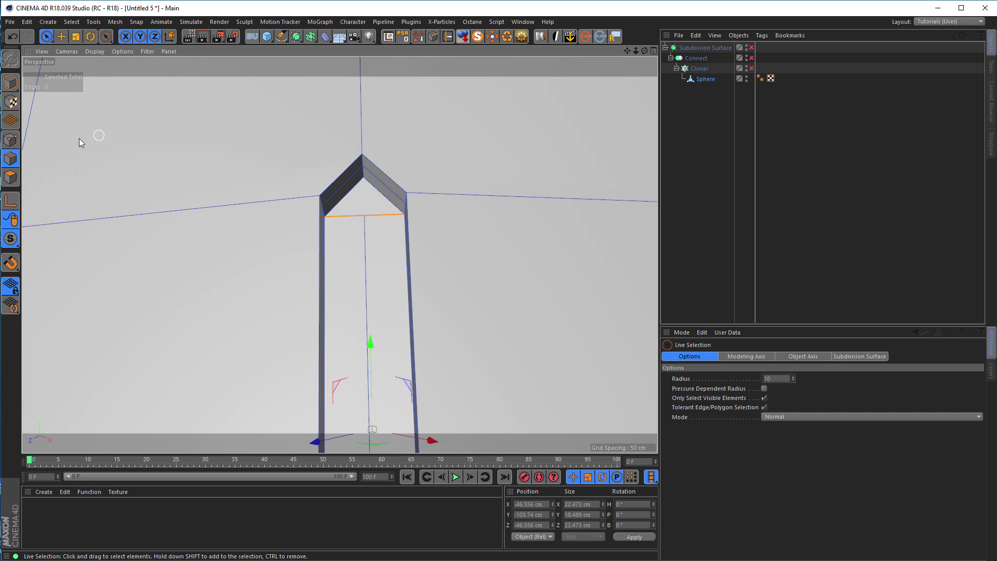
pyautogui.click(10, 139)
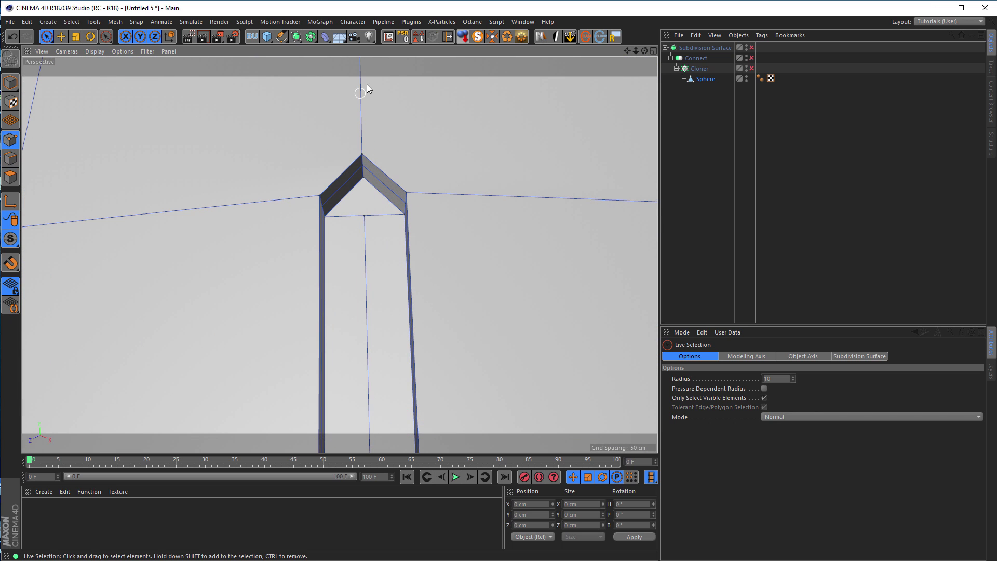
# Slide the groove's bottom ledge point up its edge to 4.3%.
pyautogui.click(448, 36)
pyautogui.moveTo(365, 217); pyautogui.dragTo(363, 226)
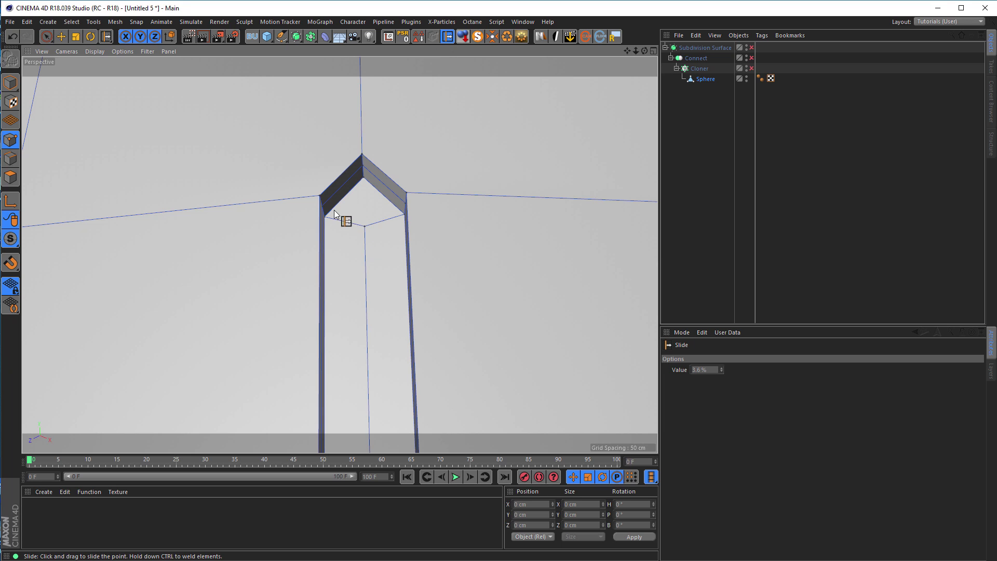
pyautogui.scroll(-5, 414, 339)
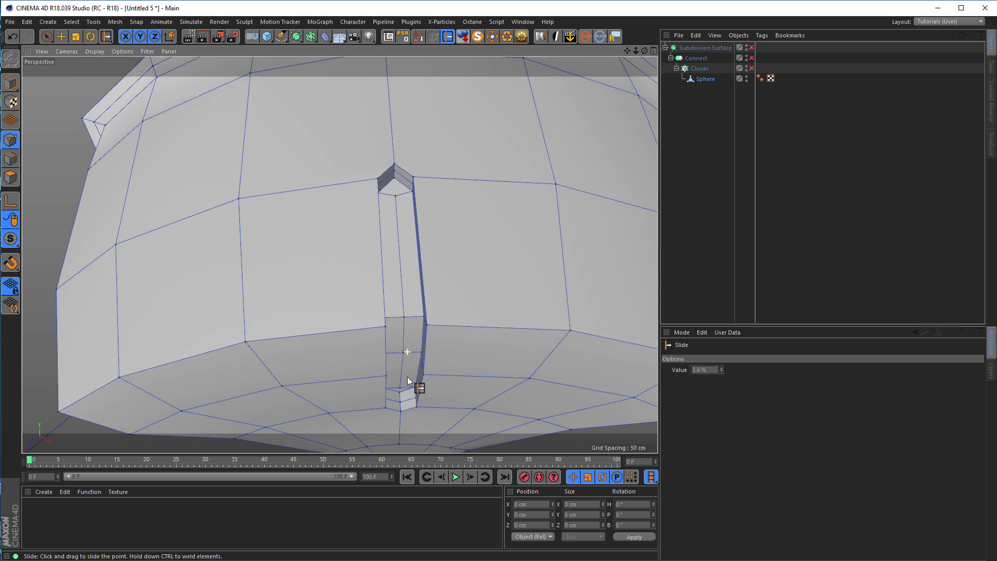
pyautogui.keyDown('alt'); pyautogui.moveTo(407, 376); pyautogui.dragTo(396, 426); pyautogui.keyUp('alt')
pyautogui.keyDown('alt'); pyautogui.moveTo(398, 425); pyautogui.dragTo(394, 329, button='middle'); pyautogui.keyUp('alt')
pyautogui.scroll(5, 401, 350)
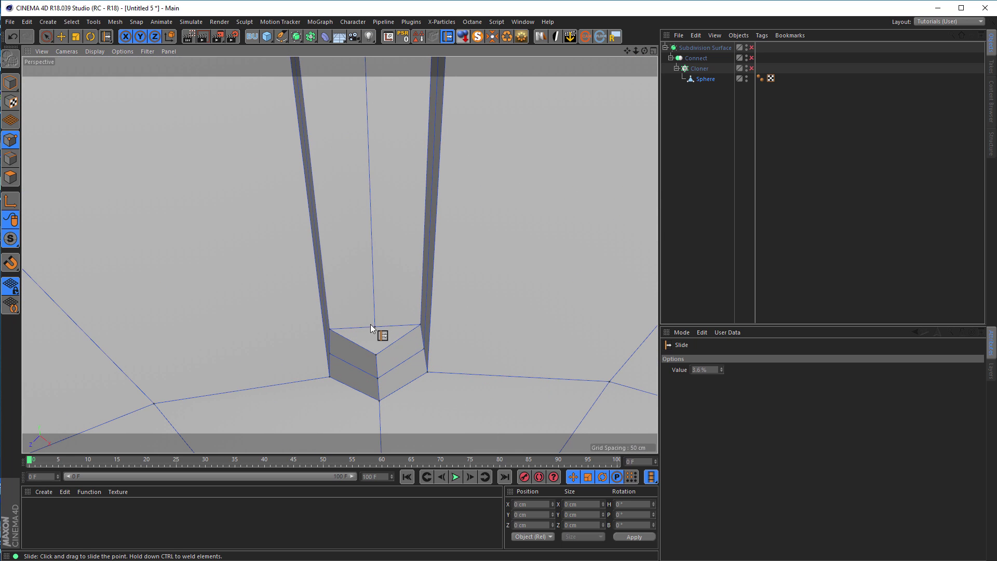
pyautogui.moveTo(377, 323); pyautogui.dragTo(376, 317)
pyautogui.scroll(-5, 455, 341)
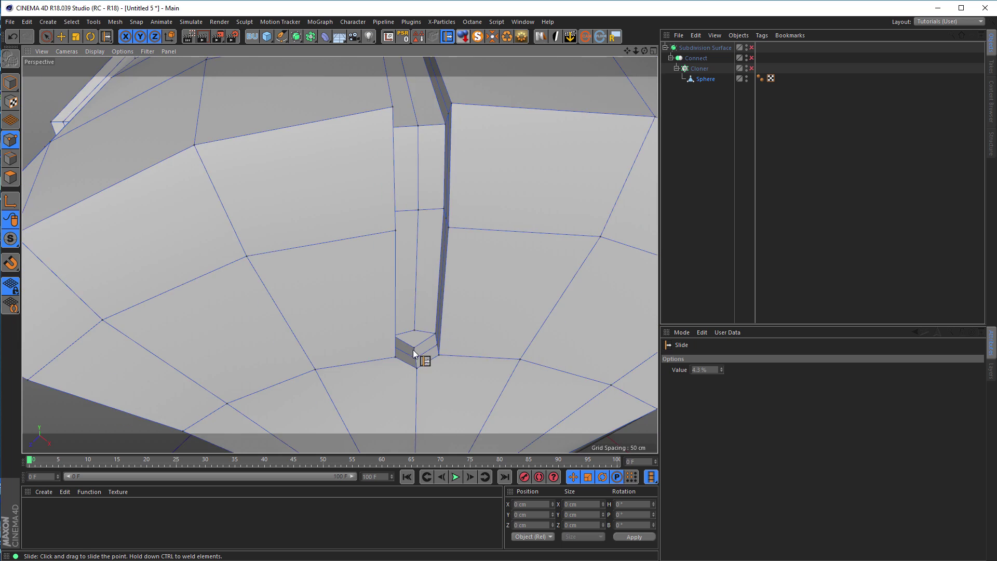
pyautogui.keyDown('alt'); pyautogui.moveTo(413, 350); pyautogui.dragTo(447, 258); pyautogui.keyUp('alt')
pyautogui.scroll(-2, 446, 259)
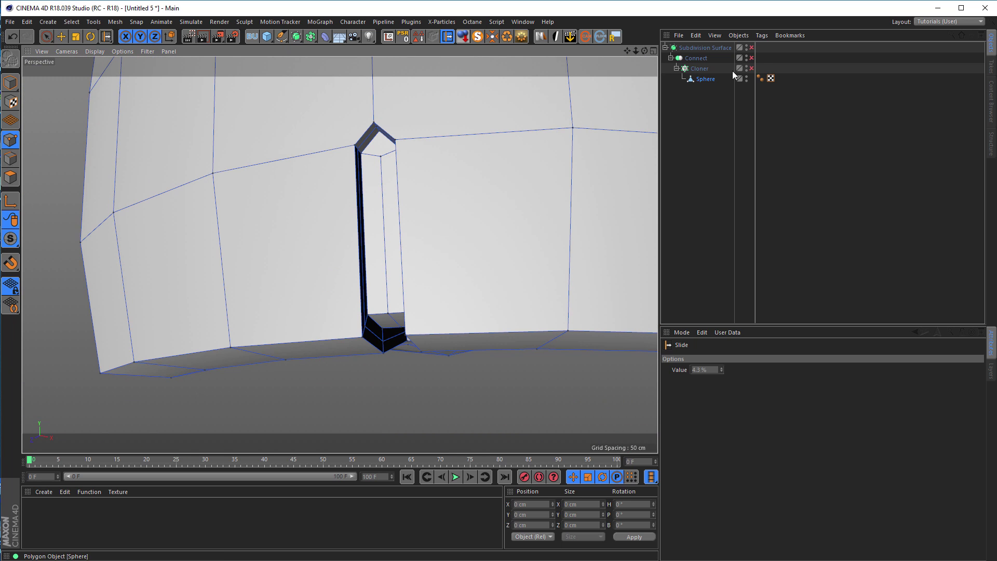
# Turn on subdivision smoothing and inspect the rounded groove top in Model mode.
pyautogui.click(751, 47)
pyautogui.keyDown('alt'); pyautogui.moveTo(453, 155); pyautogui.dragTo(419, 185); pyautogui.keyUp('alt')
pyautogui.click(10, 82)
pyautogui.scroll(5, 373, 131)
pyautogui.keyDown('alt'); pyautogui.moveTo(490, 126); pyautogui.dragTo(502, 148, button='right'); pyautogui.keyUp('alt')
pyautogui.moveTo(501, 148)
pyautogui.keyDown('alt'); pyautogui.mouseDown()
pyautogui.moveTo(506, 161)
pyautogui.moveTo(502, 137)
pyautogui.mouseUp(); pyautogui.keyUp('alt')
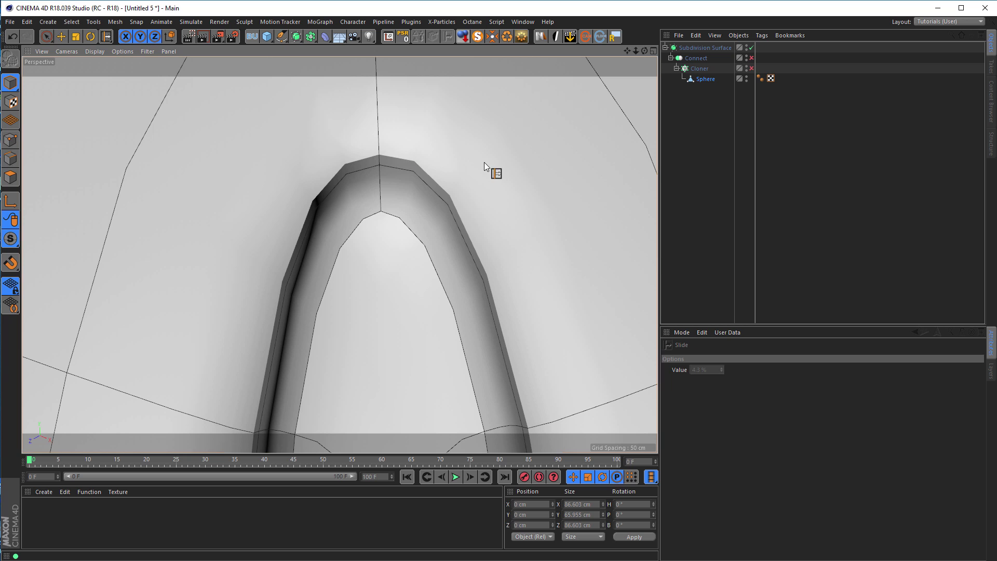
pyautogui.scroll(-6, 484, 162)
pyautogui.keyDown('alt'); pyautogui.moveTo(519, 221); pyautogui.dragTo(267, 299); pyautogui.keyUp('alt')
pyautogui.scroll(-3, 410, 233)
# Make the Low Physical preset the active render setting.
pyautogui.hotkey('alt', 'r')
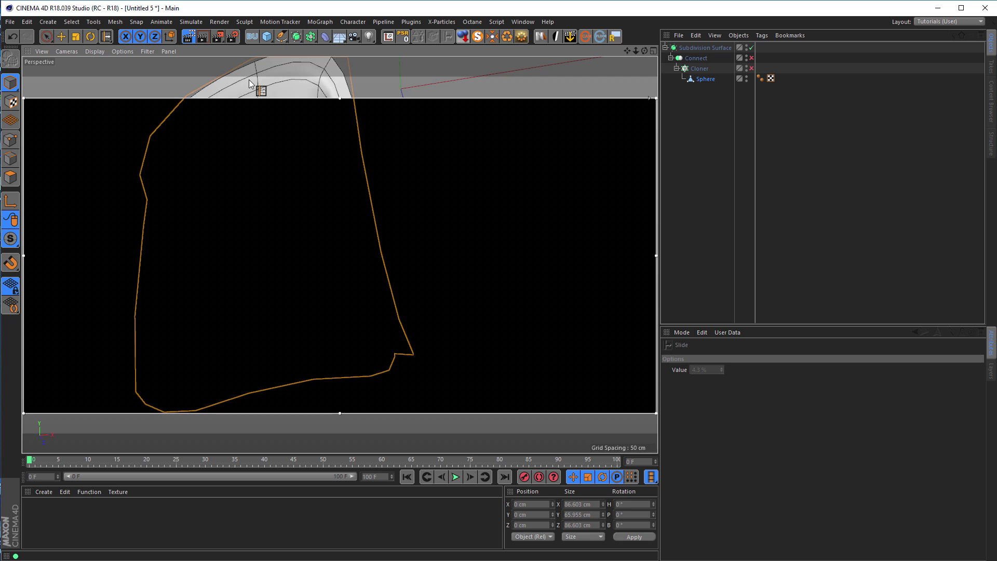
pyautogui.click(190, 38)
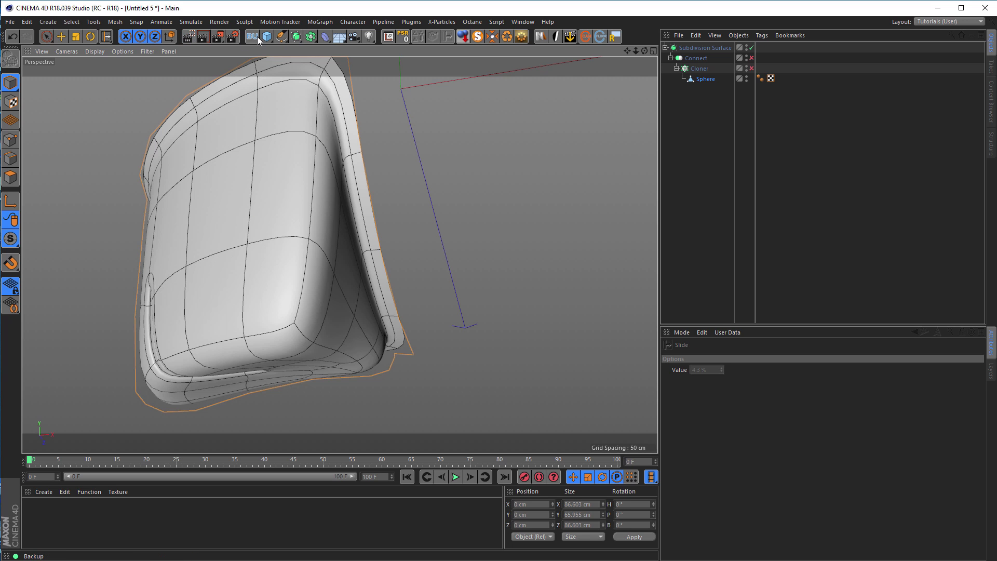
pyautogui.click(232, 36)
pyautogui.click(8, 176)
pyautogui.click(420, 8)
pyautogui.click(232, 37)
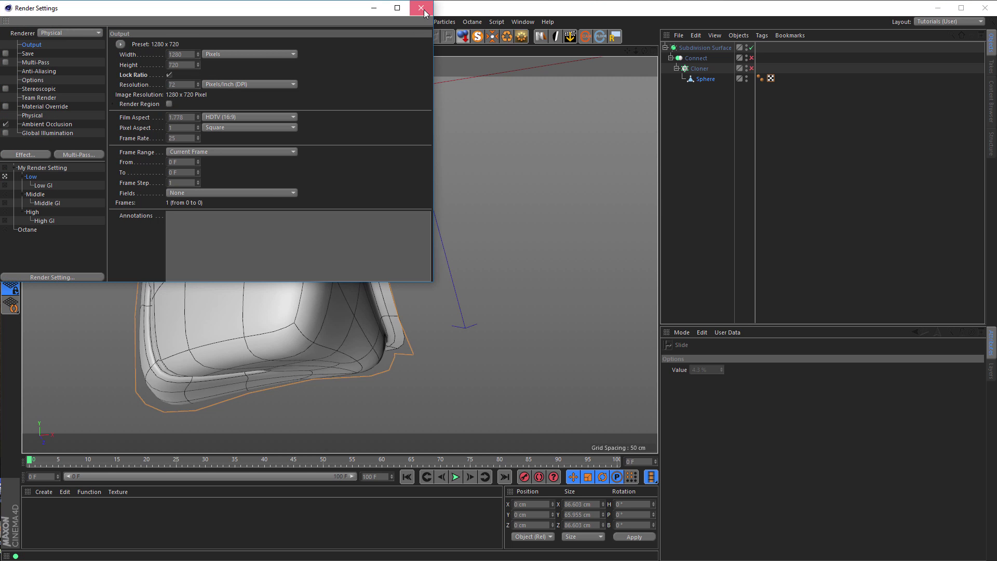
pyautogui.click(419, 8)
# Turn on the Interactive Render Region and frame the groove's rounded tip.
pyautogui.click(188, 36)
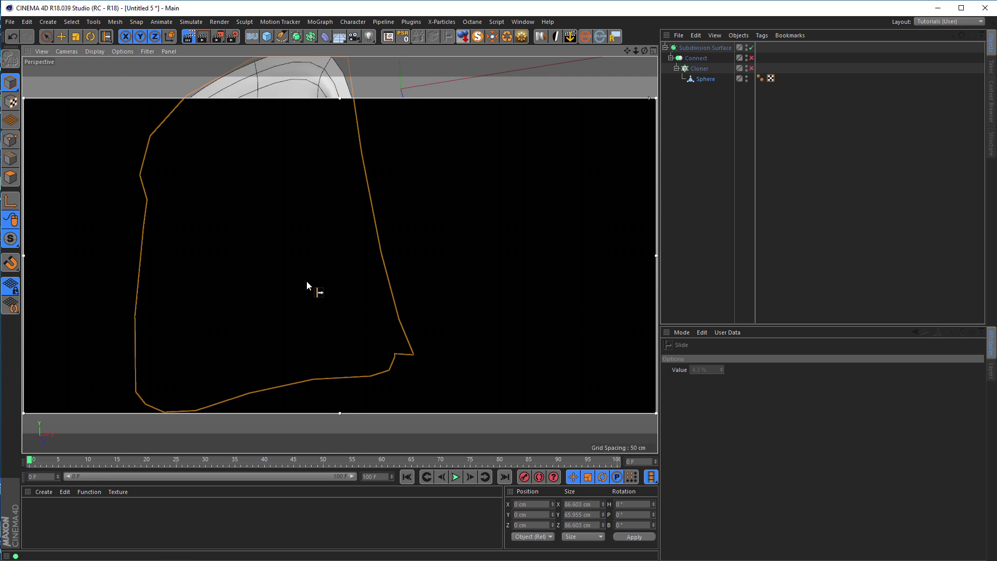
pyautogui.keyDown('alt'); pyautogui.moveTo(276, 281); pyautogui.dragTo(473, 262); pyautogui.keyUp('alt')
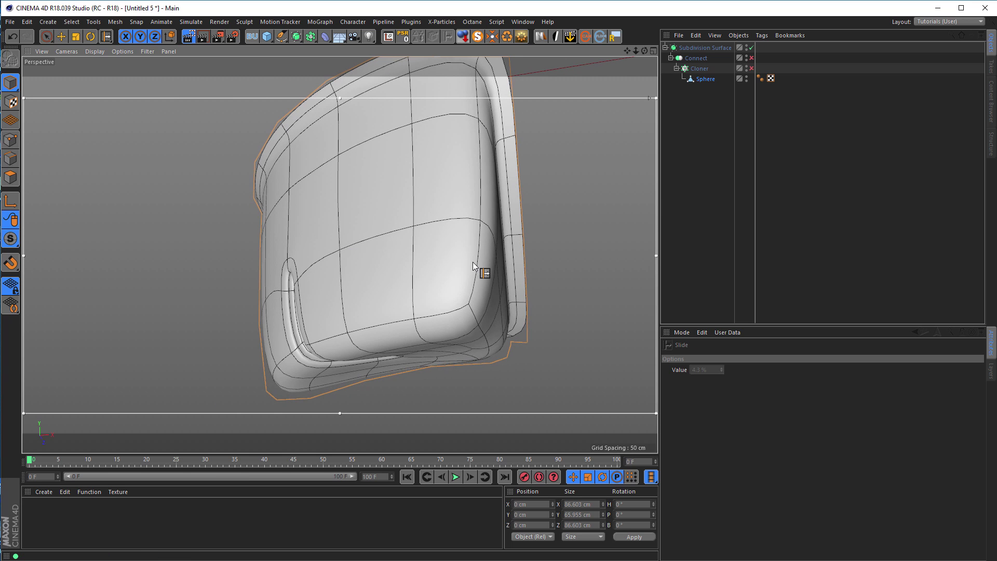
pyautogui.keyDown('alt'); pyautogui.moveTo(473, 301); pyautogui.dragTo(485, 341); pyautogui.keyUp('alt')
pyautogui.keyDown('alt'); pyautogui.moveTo(486, 346); pyautogui.dragTo(588, 330, button='right'); pyautogui.keyUp('alt')
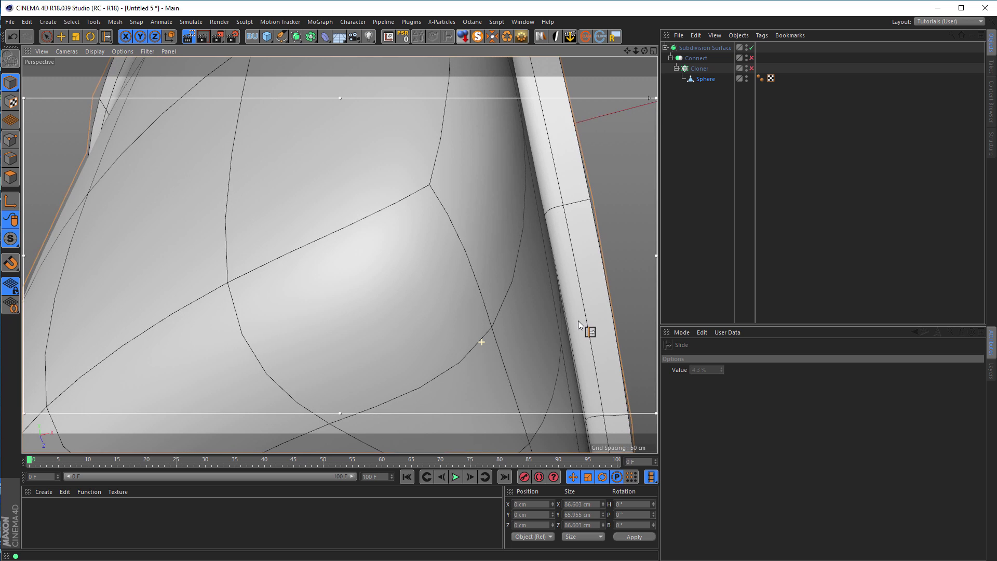
pyautogui.hotkey('ctrl', 'r')
pyautogui.keyDown('alt'); pyautogui.moveTo(451, 251); pyautogui.dragTo(396, 266, button='right'); pyautogui.keyUp('alt')
pyautogui.keyDown('alt'); pyautogui.moveTo(396, 266); pyautogui.dragTo(482, 232, button='middle'); pyautogui.keyUp('alt')
pyautogui.keyDown('alt'); pyautogui.moveTo(304, 244); pyautogui.dragTo(488, 243); pyautogui.keyUp('alt')
pyautogui.keyDown('alt'); pyautogui.moveTo(396, 243); pyautogui.dragTo(418, 245, button='right'); pyautogui.keyUp('alt')
pyautogui.keyDown('alt'); pyautogui.moveTo(353, 236); pyautogui.dragTo(397, 248, button='right'); pyautogui.keyUp('alt')
pyautogui.hotkey('ctrl', 'r')
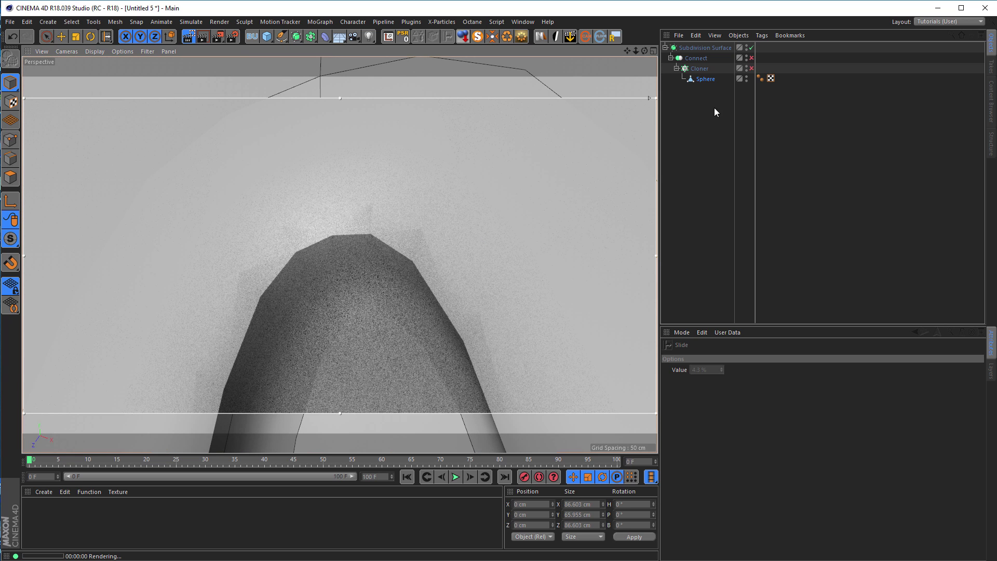
# Raise the Subdivision Surface's editor subdivision level from 2 to 3.
pyautogui.click(705, 48)
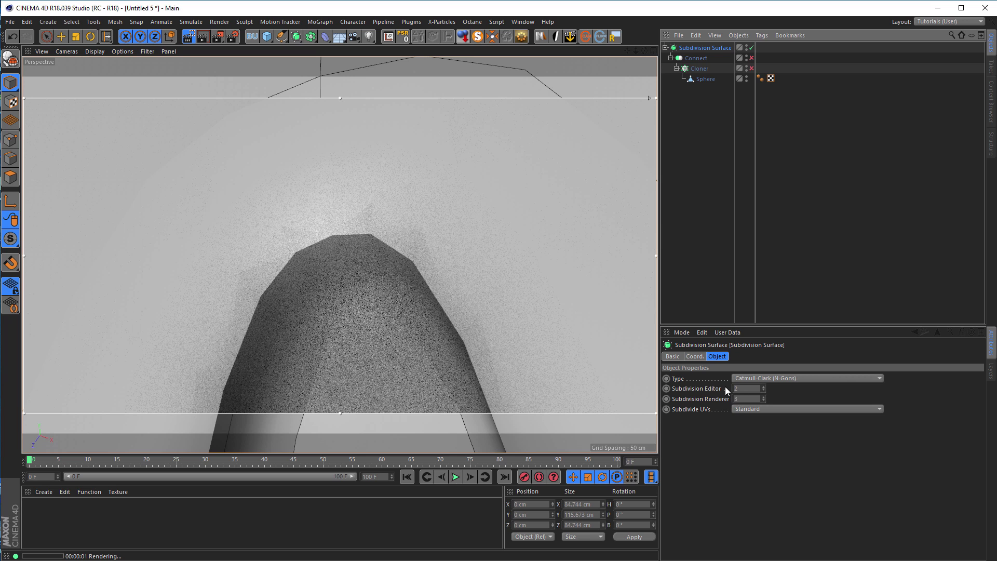
pyautogui.keyDown('alt'); pyautogui.moveTo(479, 332); pyautogui.dragTo(415, 338, button='right'); pyautogui.keyUp('alt')
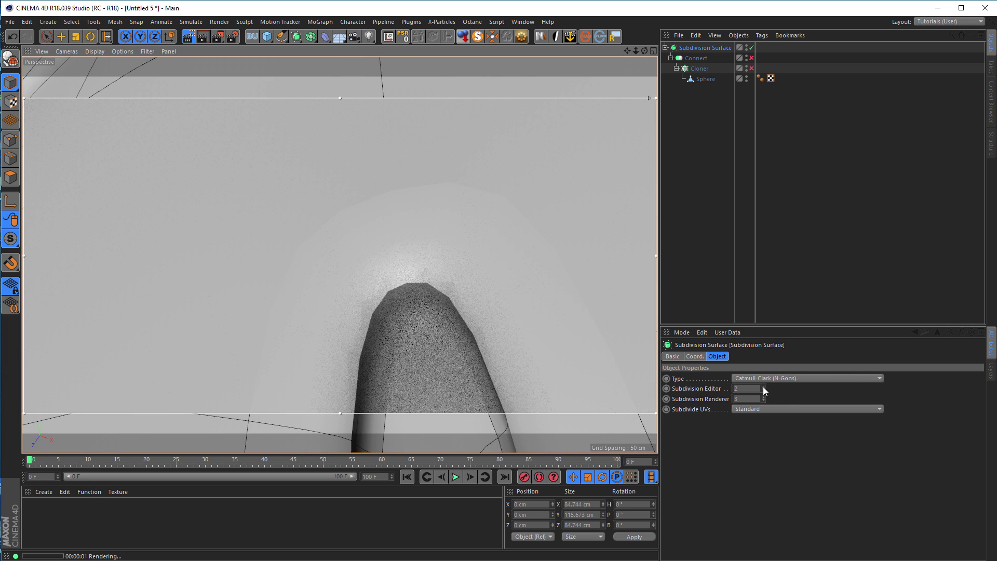
pyautogui.click(763, 386)
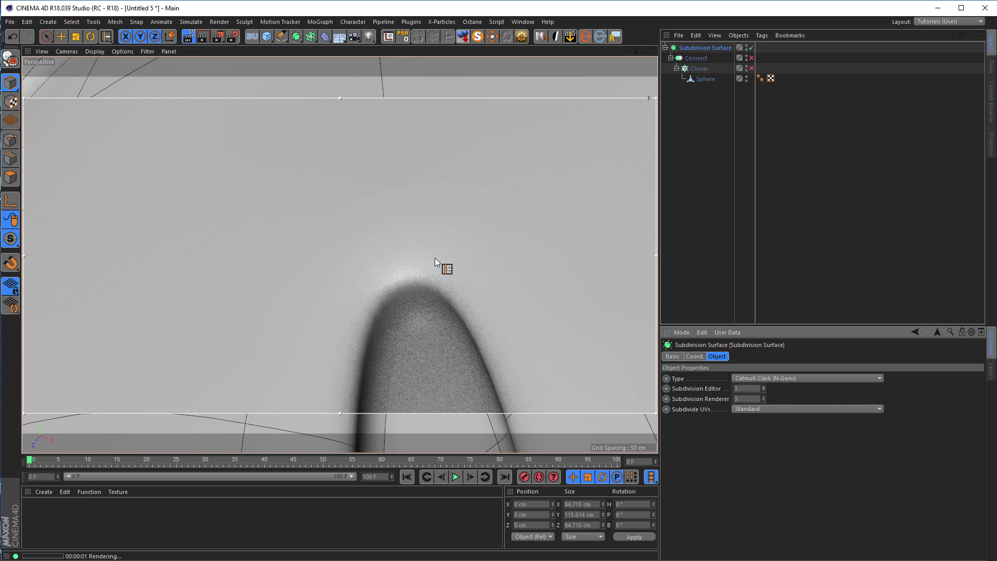
pyautogui.keyDown('alt'); pyautogui.moveTo(482, 310); pyautogui.dragTo(389, 322, button='right'); pyautogui.keyUp('alt')
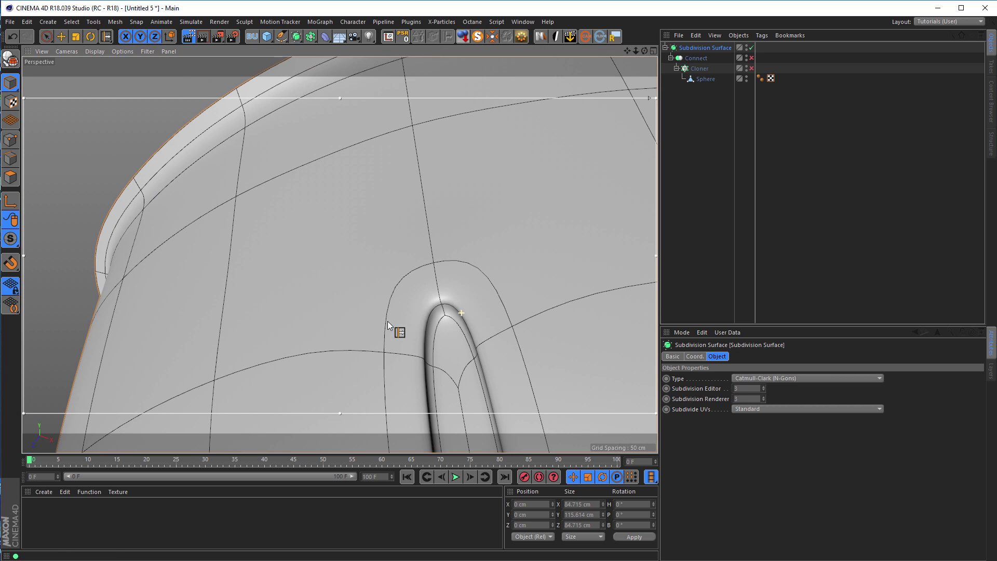
pyautogui.keyDown('alt'); pyautogui.moveTo(490, 345); pyautogui.dragTo(542, 341, button='right'); pyautogui.keyUp('alt')
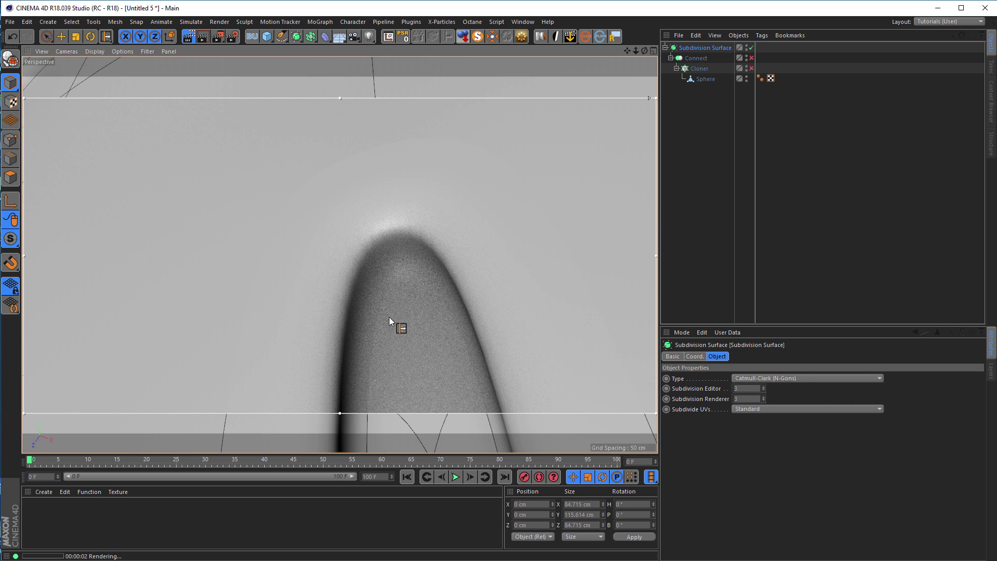
# Uncheck Use Edge Breaks on the Sphere's Phong tag and zoom out to the whole piece.
pyautogui.click(760, 79)
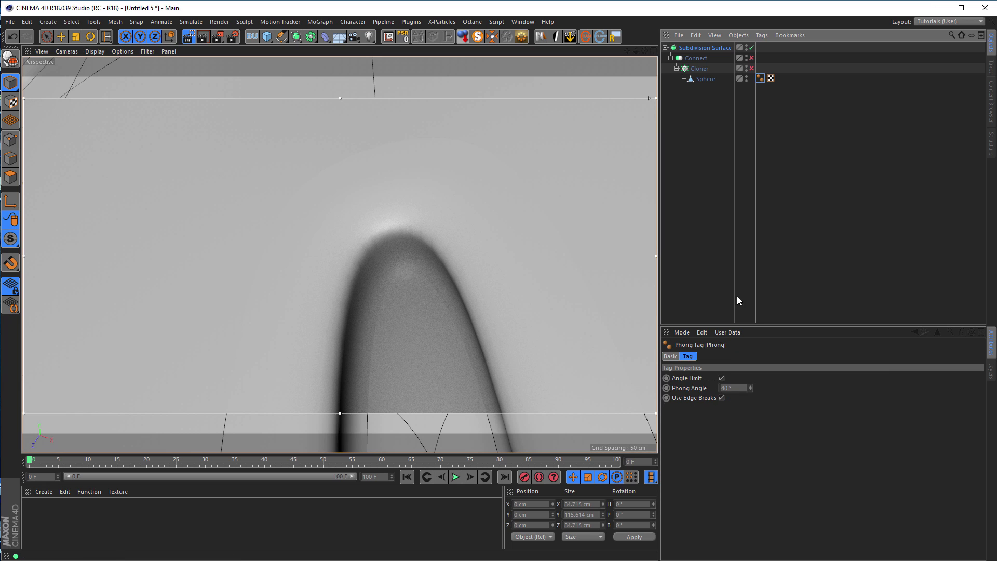
pyautogui.click(722, 398)
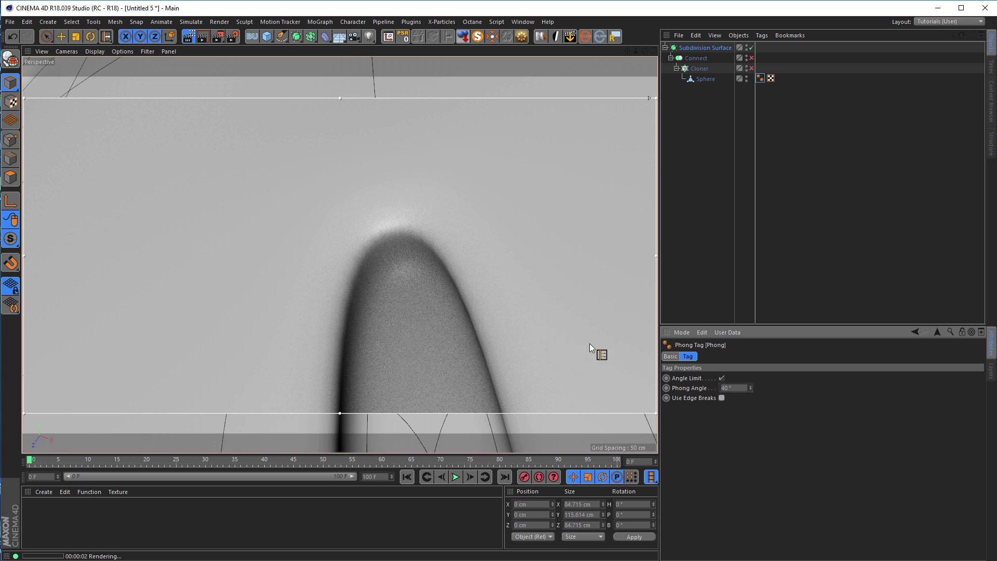
pyautogui.keyDown('alt'); pyautogui.moveTo(490, 324); pyautogui.dragTo(332, 330, button='right'); pyautogui.keyUp('alt')
pyautogui.keyDown('alt'); pyautogui.moveTo(523, 294); pyautogui.dragTo(391, 276, button='middle'); pyautogui.keyUp('alt')
pyautogui.keyDown('alt'); pyautogui.moveTo(392, 277); pyautogui.dragTo(338, 276, button='right'); pyautogui.keyUp('alt')
pyautogui.keyDown('alt'); pyautogui.moveTo(419, 273); pyautogui.dragTo(369, 288); pyautogui.keyUp('alt')
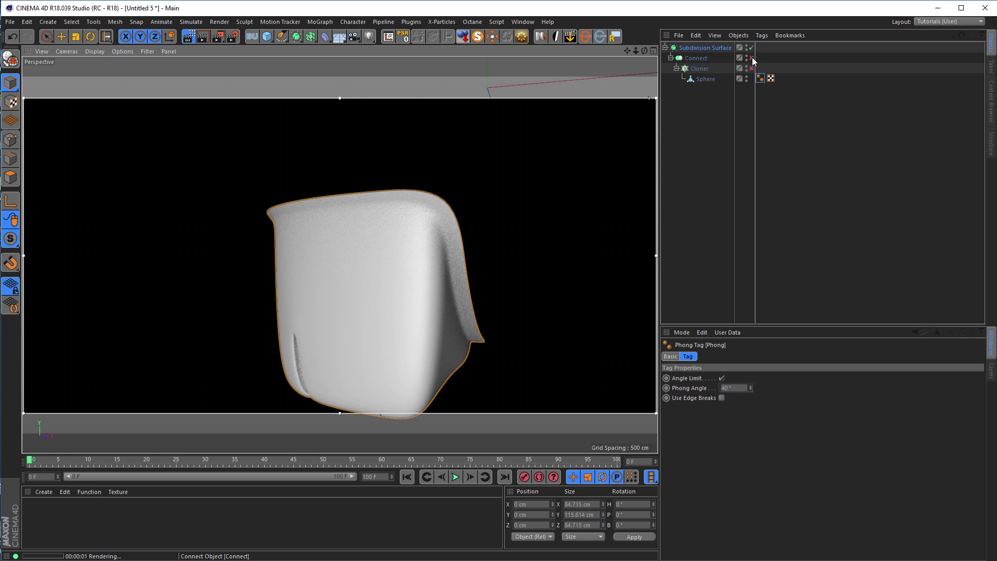
# Enable the Connect and Cloner objects so the four lobes appear joined into one base.
pyautogui.click(752, 58)
pyautogui.click(752, 68)
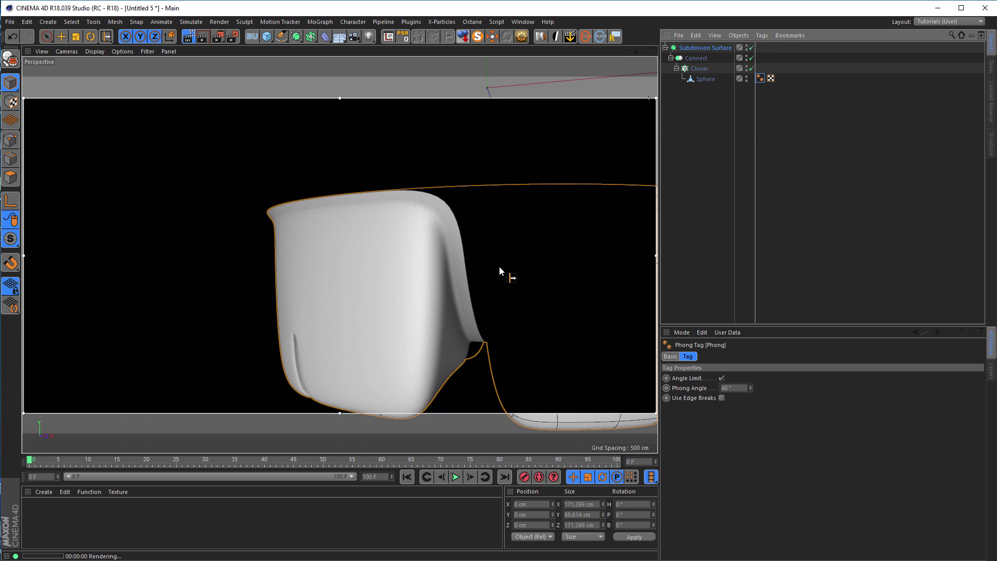
pyautogui.keyDown('alt'); pyautogui.moveTo(425, 266); pyautogui.dragTo(363, 264, button='right'); pyautogui.keyUp('alt')
pyautogui.keyDown('alt'); pyautogui.moveTo(454, 272); pyautogui.dragTo(613, 249, button='right'); pyautogui.keyUp('alt')
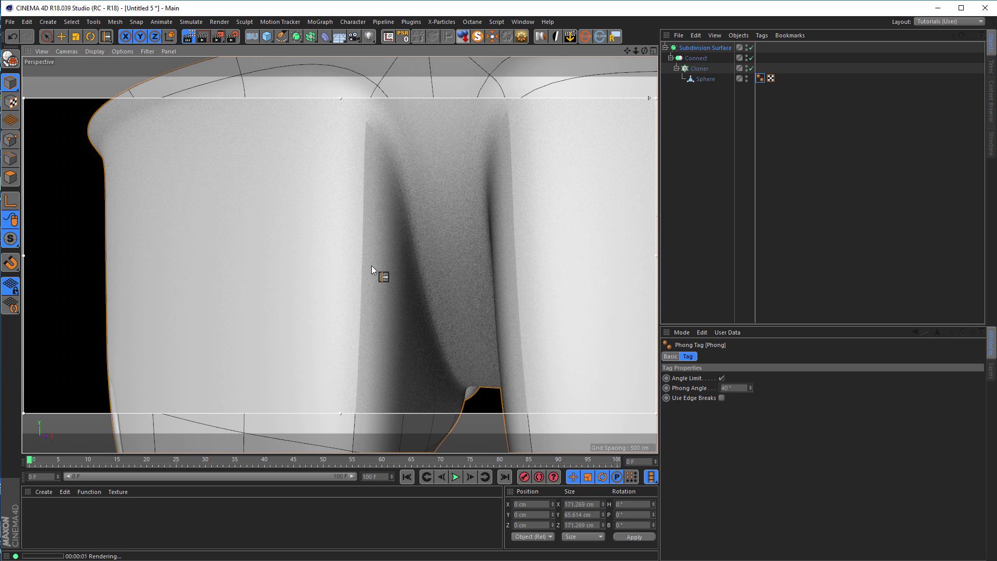
# Set the Connect object's Phong Mode to Manual.
pyautogui.click(697, 59)
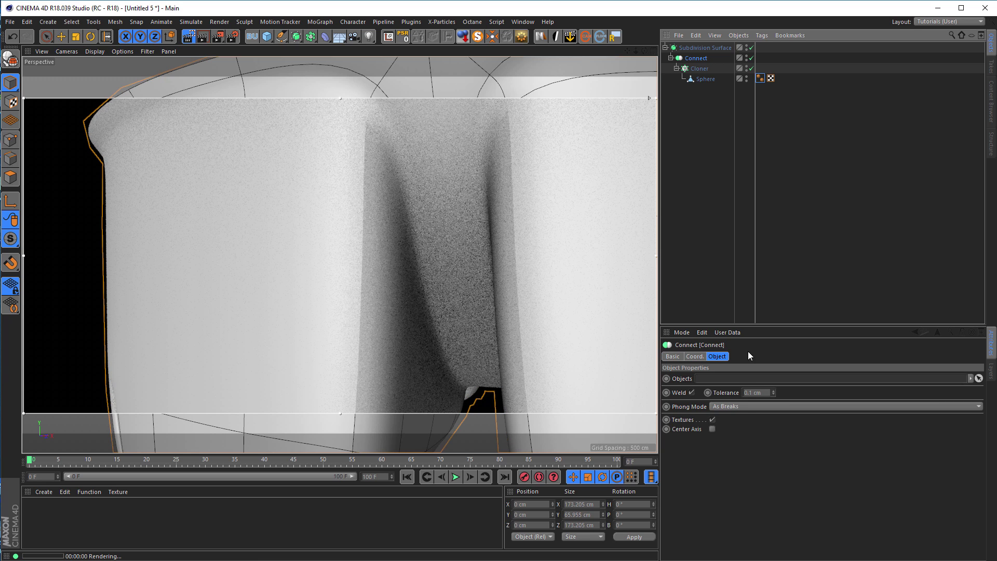
pyautogui.click(733, 406)
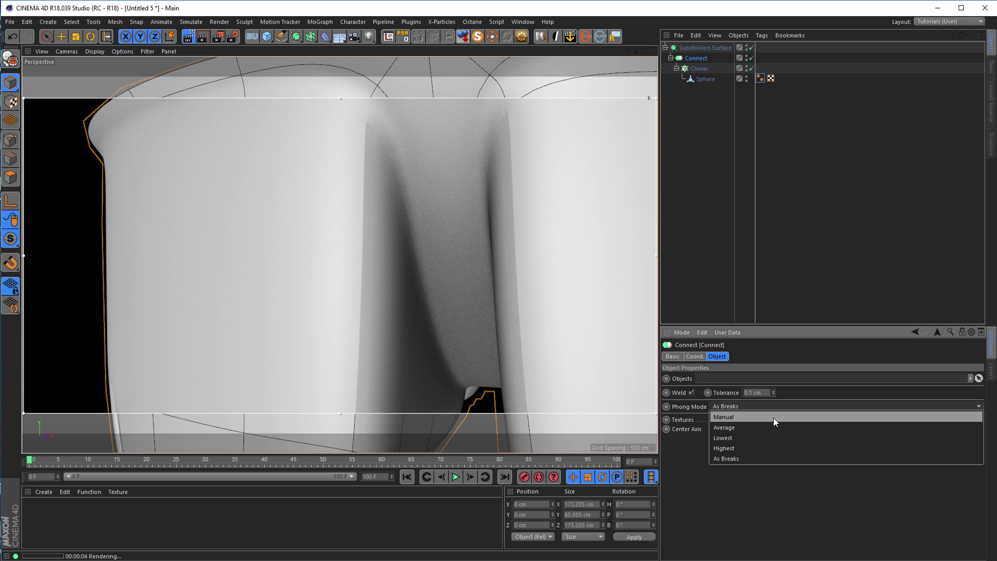
pyautogui.click(749, 417)
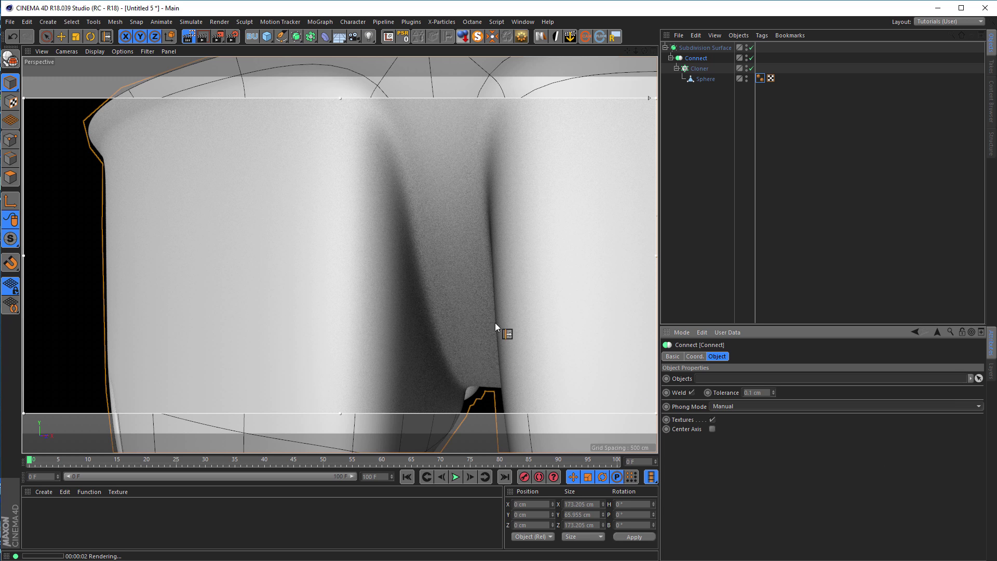
pyautogui.scroll(-10, 464, 285)
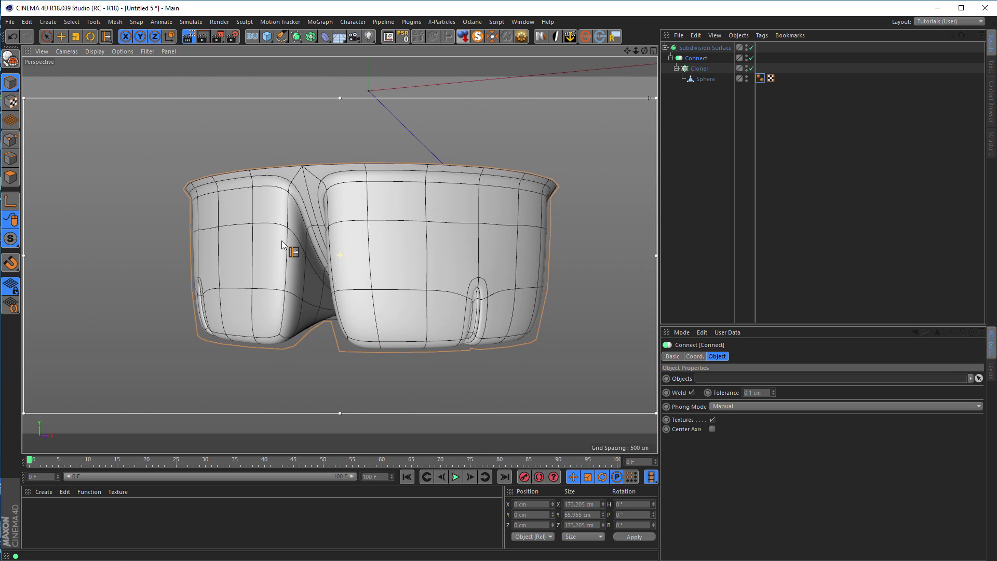
# Switch off the interactive render region, deselect Connect, and inspect the grooved four-lobed base.
pyautogui.moveTo(390, 254)
pyautogui.keyDown('alt'); pyautogui.mouseDown()
pyautogui.moveTo(382, 217)
pyautogui.moveTo(375, 278)
pyautogui.moveTo(383, 285)
pyautogui.moveTo(407, 249)
pyautogui.mouseUp(); pyautogui.keyUp('alt')
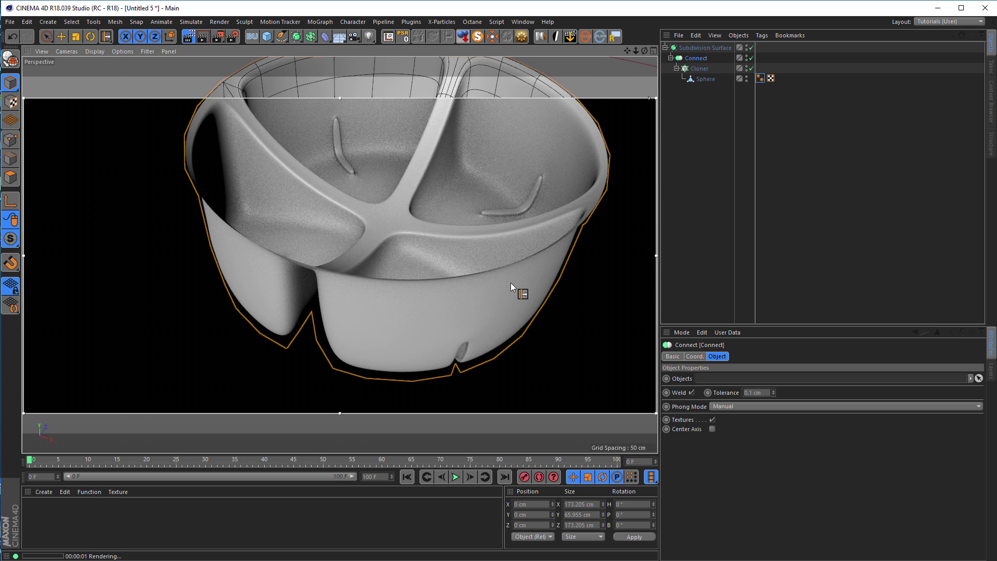
pyautogui.moveTo(486, 289)
pyautogui.keyDown('alt'); pyautogui.mouseDown()
pyautogui.moveTo(515, 285)
pyautogui.moveTo(509, 315)
pyautogui.moveTo(409, 285)
pyautogui.mouseUp(); pyautogui.keyUp('alt')
pyautogui.keyDown('alt'); pyautogui.moveTo(410, 282); pyautogui.dragTo(407, 281, button='middle'); pyautogui.keyUp('alt')
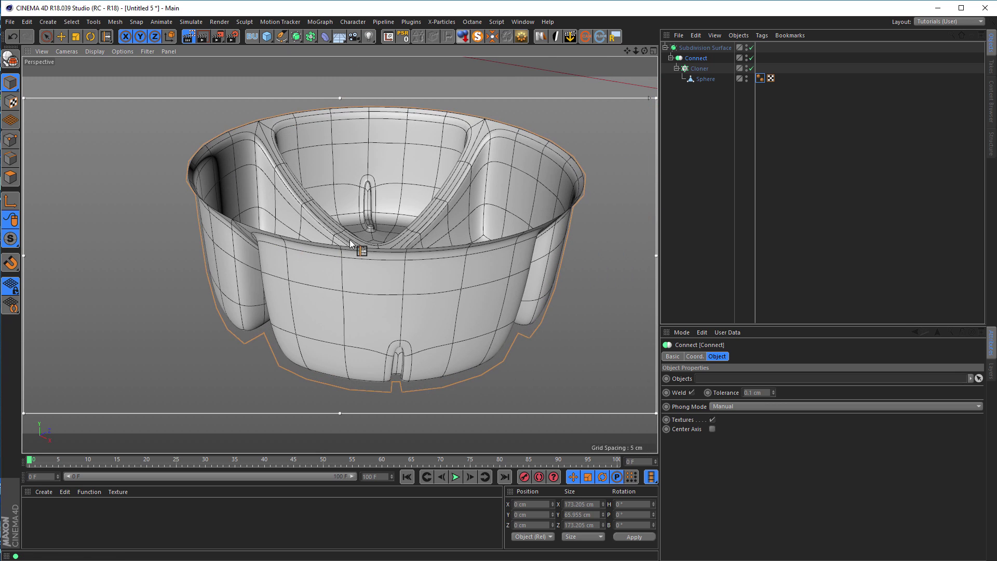
pyautogui.click(193, 39)
pyautogui.moveTo(414, 287)
pyautogui.keyDown('alt'); pyautogui.mouseDown()
pyautogui.moveTo(403, 278)
pyautogui.moveTo(365, 289)
pyautogui.moveTo(395, 295)
pyautogui.moveTo(370, 280)
pyautogui.moveTo(480, 262)
pyautogui.moveTo(438, 293)
pyautogui.moveTo(530, 267)
pyautogui.moveTo(361, 291)
pyautogui.moveTo(485, 258)
pyautogui.moveTo(300, 273)
pyautogui.moveTo(459, 274)
pyautogui.moveTo(403, 293)
pyautogui.moveTo(419, 289)
pyautogui.moveTo(421, 305)
pyautogui.mouseUp(); pyautogui.keyUp('alt')
pyautogui.click(863, 258)
pyautogui.keyDown('alt'); pyautogui.moveTo(483, 294); pyautogui.dragTo(435, 273); pyautogui.keyUp('alt')
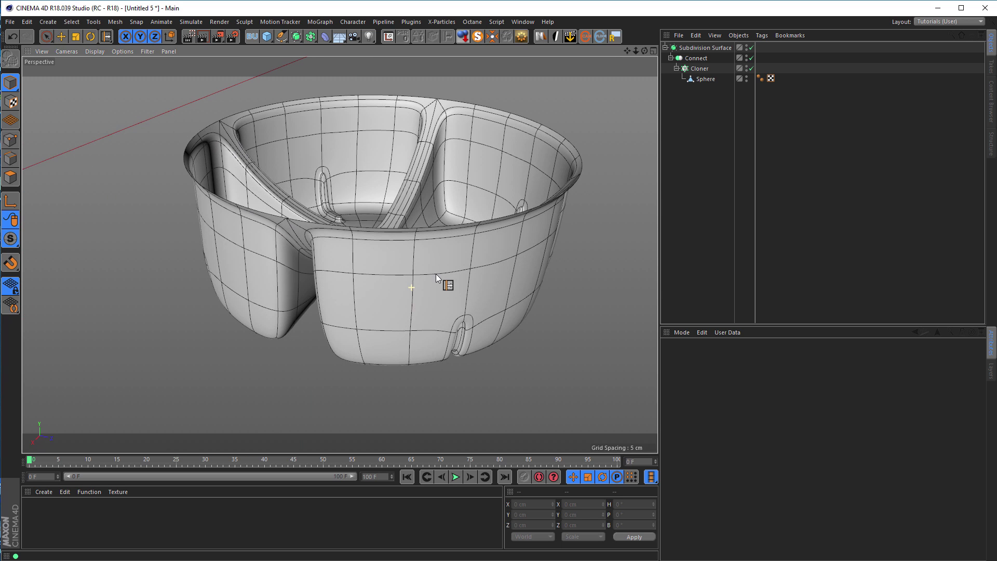